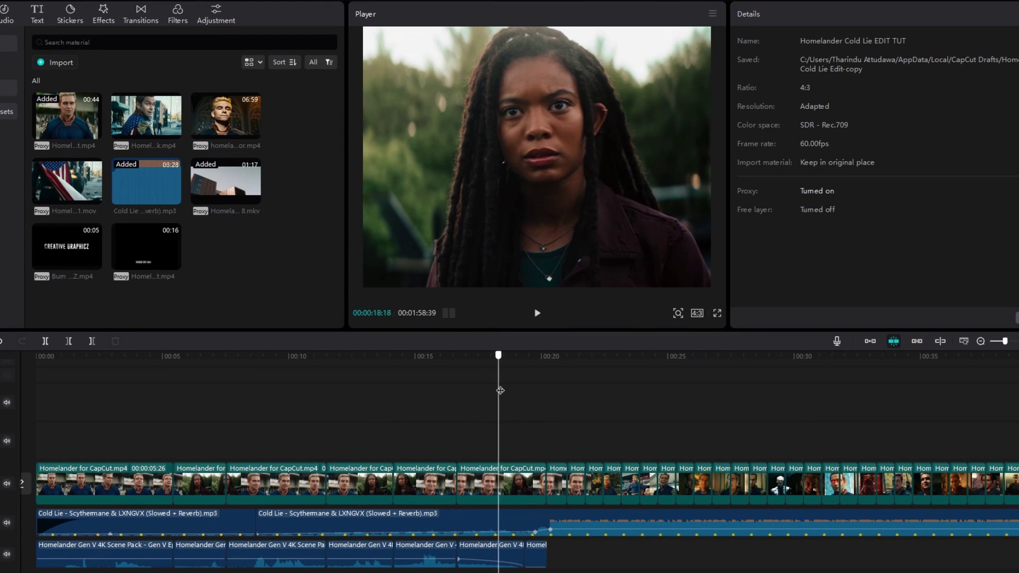
Scrub the playhead along the timeline to the Homelander footage in the Cold Lie project.
{"action": "left_click_drag", "start_coordinate": [500, 390], "coordinate": [613, 399]}
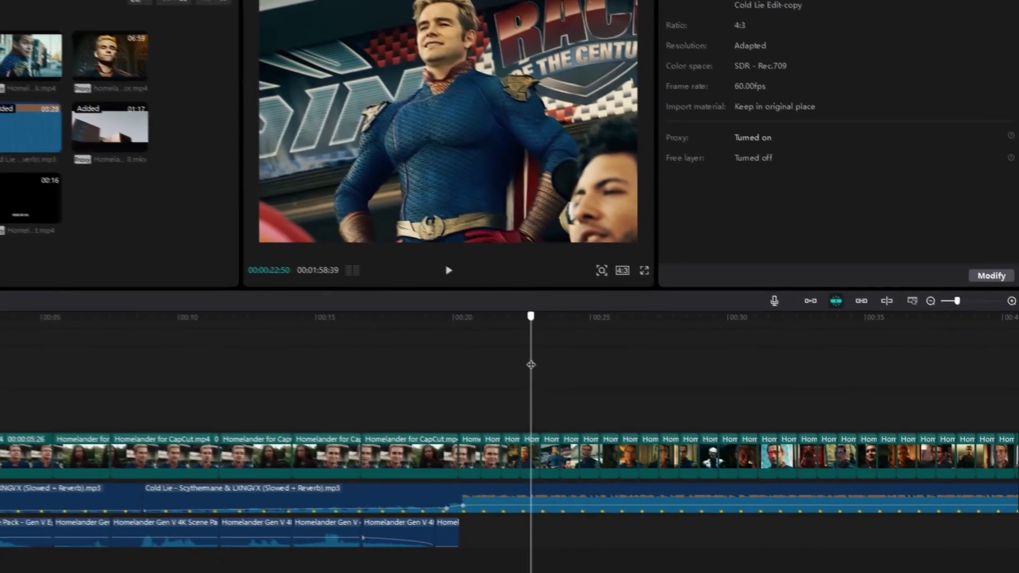
Preview 00:20–00:24, then give the Cold Lie music clip Auto beat markers using Beats 2.
{"action": "scroll", "coordinate": [459, 387], "scroll_direction": "up", "scroll_amount": 5}
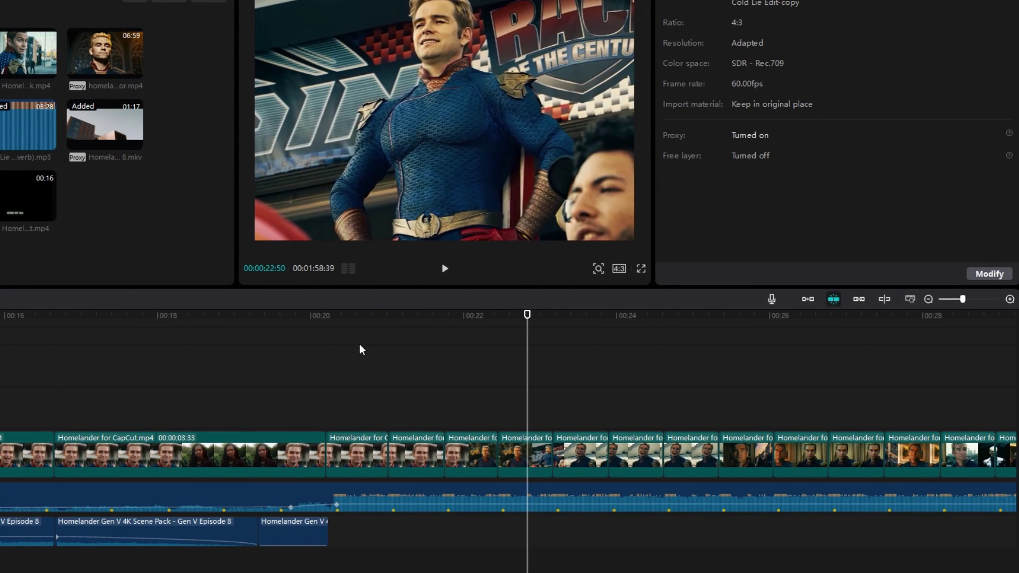
{"action": "left_click", "coordinate": [319, 324]}
{"action": "key", "text": "space"}
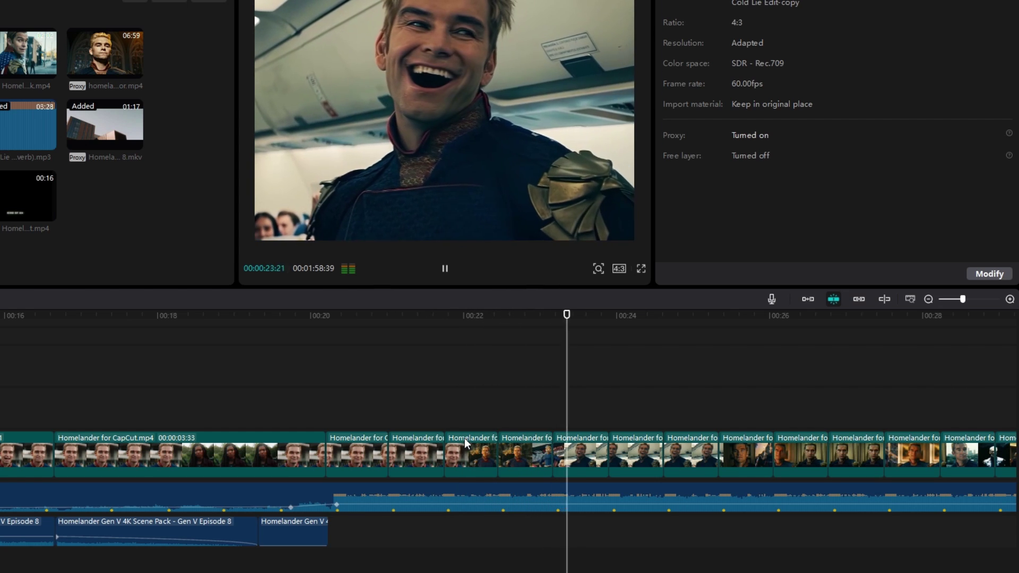
{"action": "key", "text": "space"}
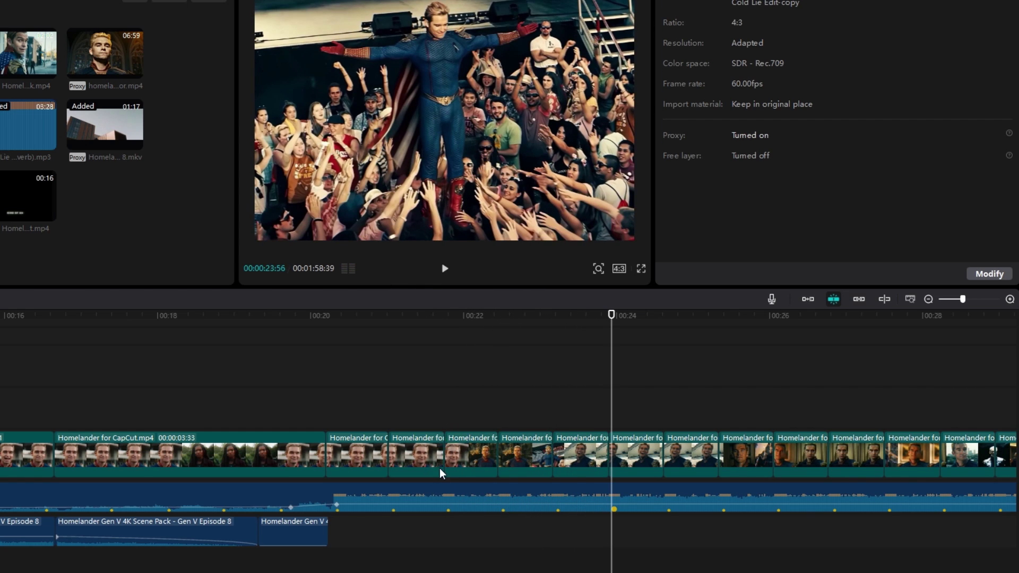
{"action": "left_click", "coordinate": [416, 494]}
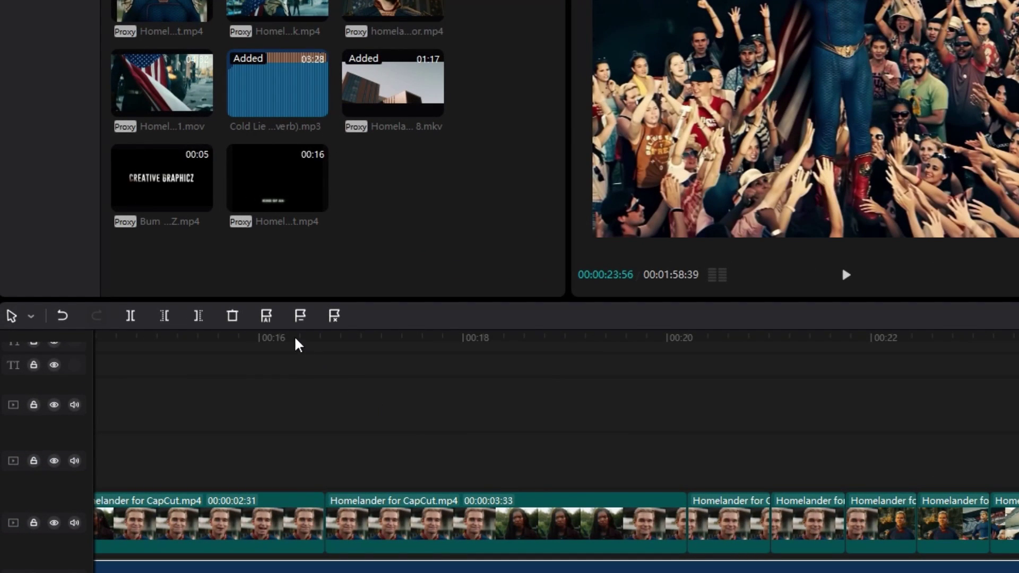
{"action": "left_click", "coordinate": [269, 316]}
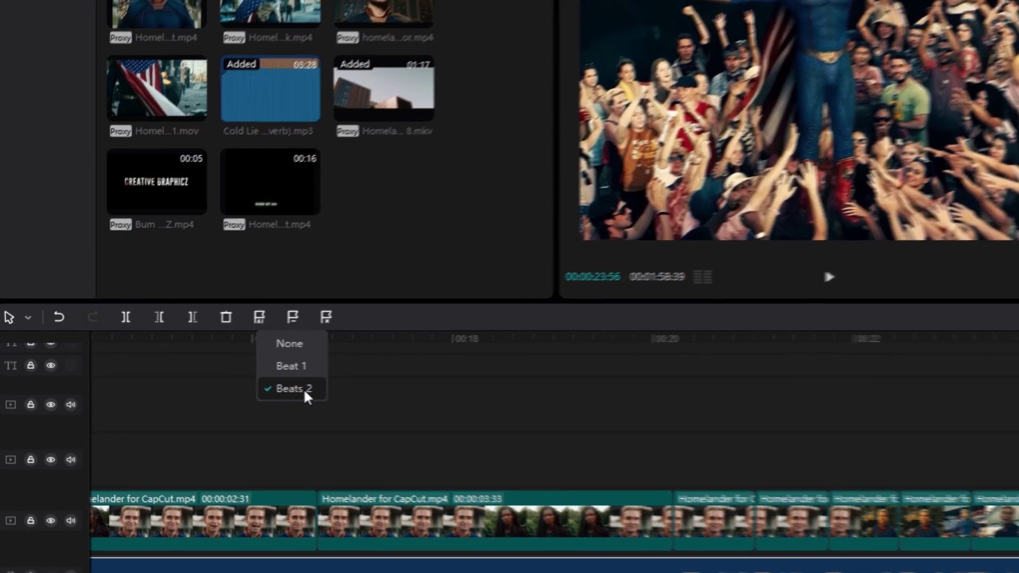
{"action": "left_click", "coordinate": [303, 387]}
{"action": "left_click_drag", "start_coordinate": [520, 361], "coordinate": [449, 382]}
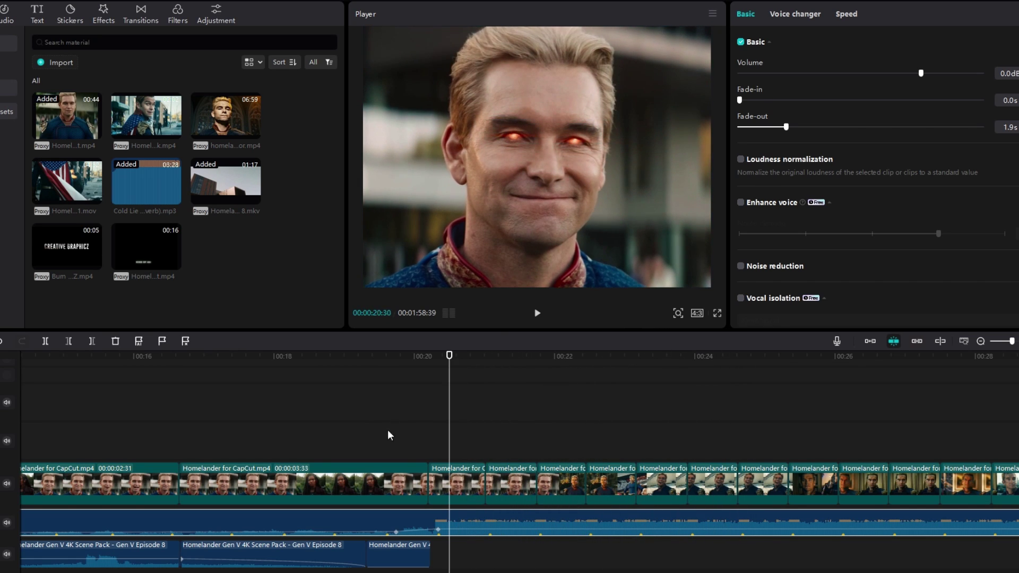
Give the first short clip after 00:20 a Swing In entrance animation.
{"action": "scroll", "coordinate": [531, 455], "scroll_direction": "down", "scroll_amount": 2}
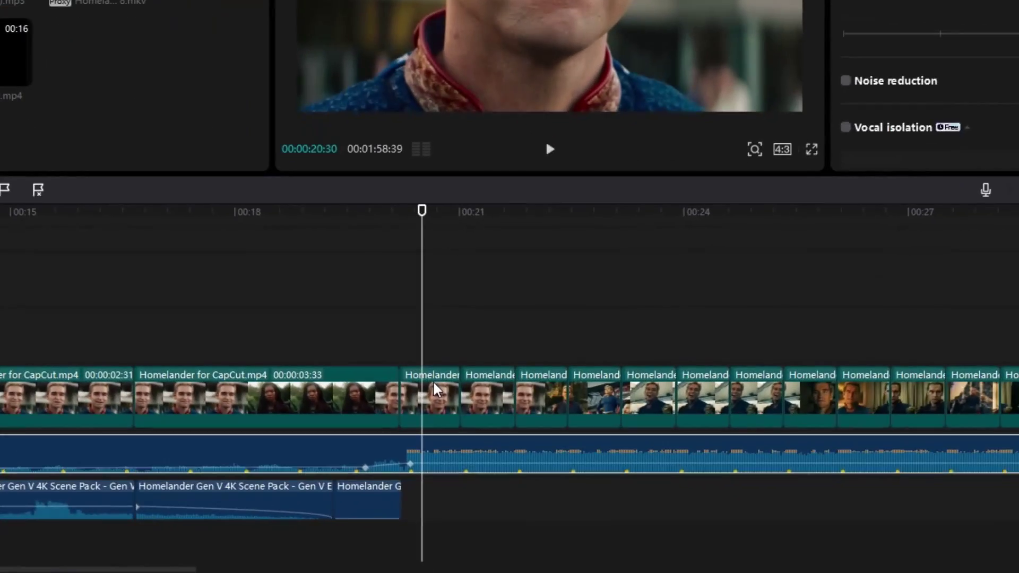
{"action": "left_click", "coordinate": [437, 389]}
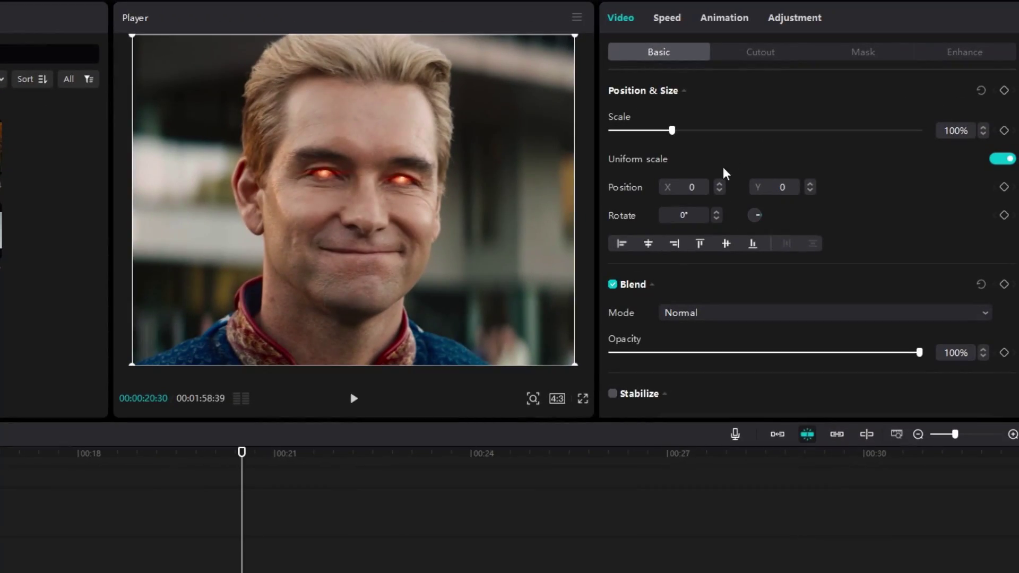
{"action": "left_click", "coordinate": [746, 27]}
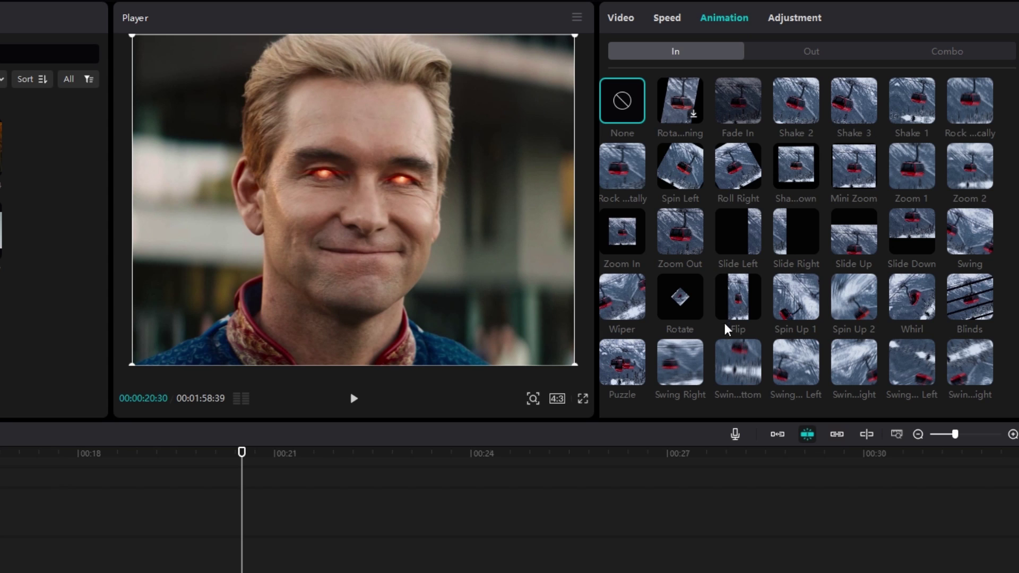
{"action": "left_click", "coordinate": [738, 365]}
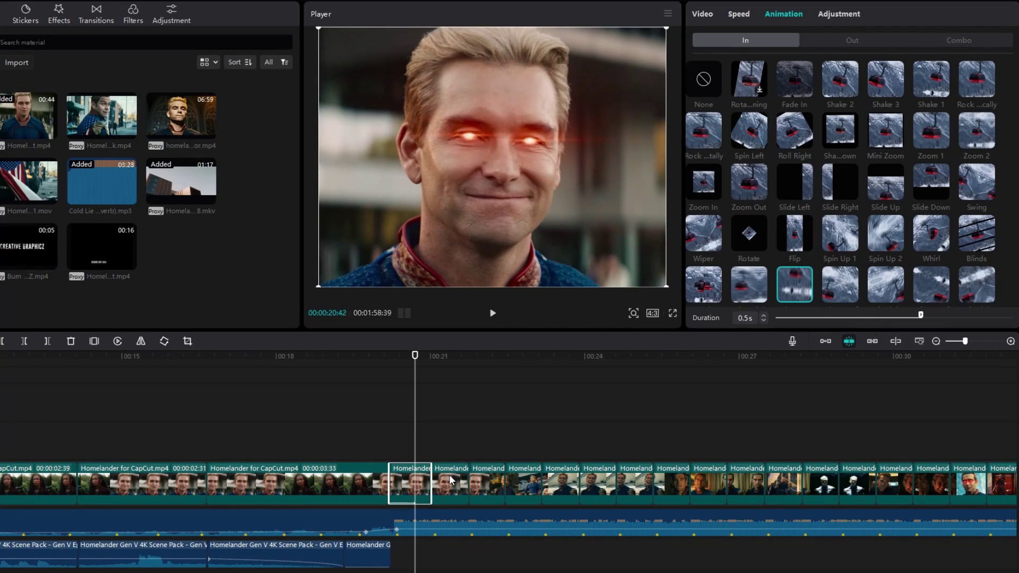
{"action": "key", "text": "ctrl+z"}
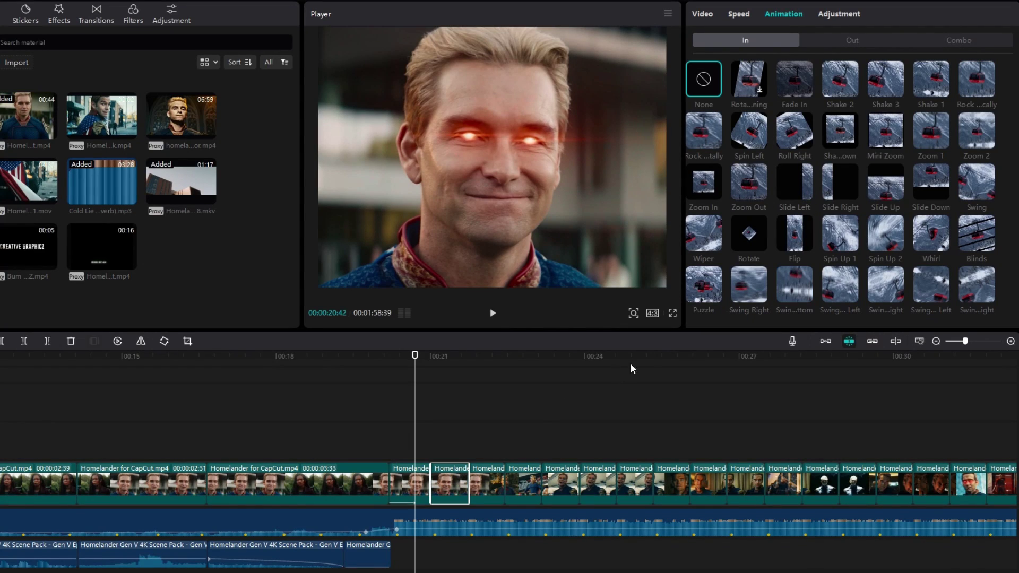
Apply the same 0.5 s Swing entrance to the remaining short clips and replay from 00:20.
{"action": "left_click", "coordinate": [780, 287]}
{"action": "left_click", "coordinate": [788, 289]}
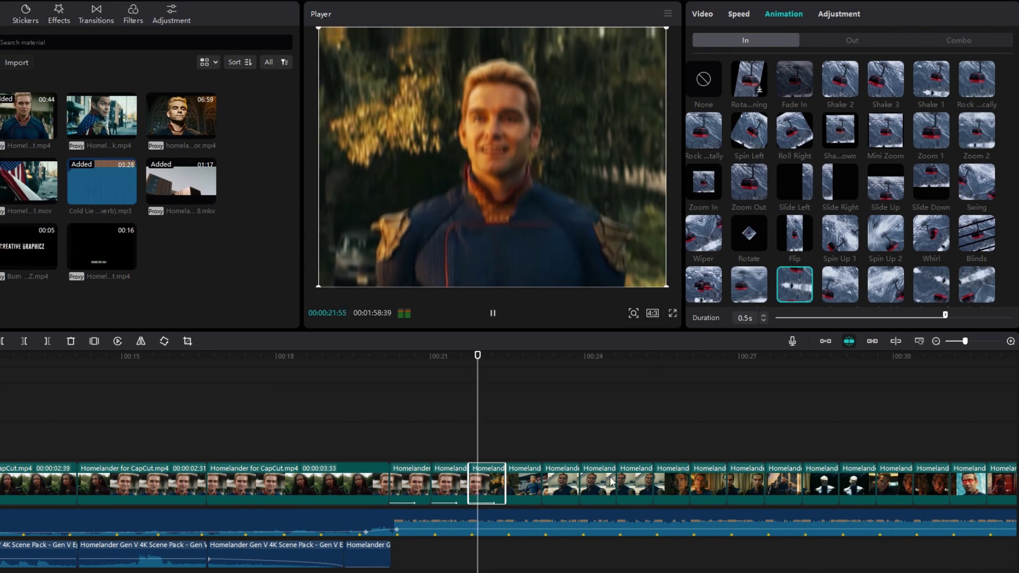
{"action": "left_click", "coordinate": [791, 287]}
{"action": "left_click", "coordinate": [793, 284]}
{"action": "left_click", "coordinate": [787, 294]}
{"action": "left_click", "coordinate": [411, 366]}
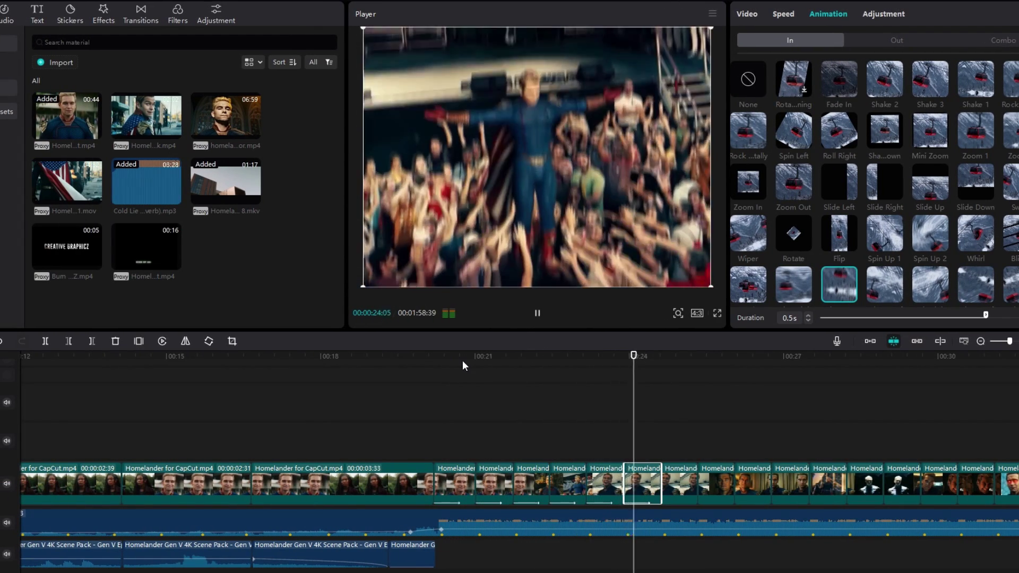
{"action": "left_click", "coordinate": [466, 364]}
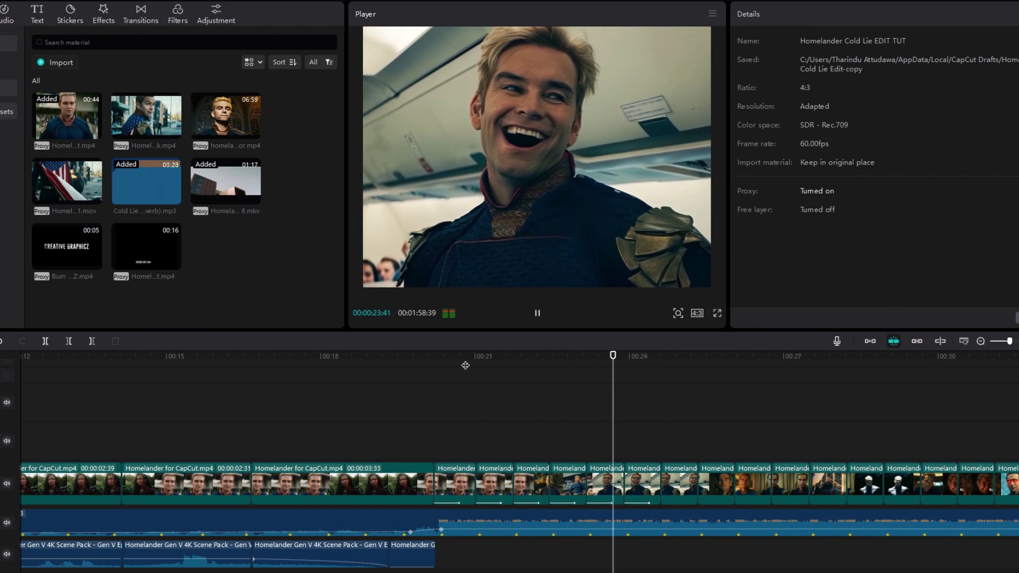
{"action": "key", "text": "space"}
Drag Vertical Blur transitions onto each cut between the short clips after 00:20.
{"action": "left_click", "coordinate": [465, 366]}
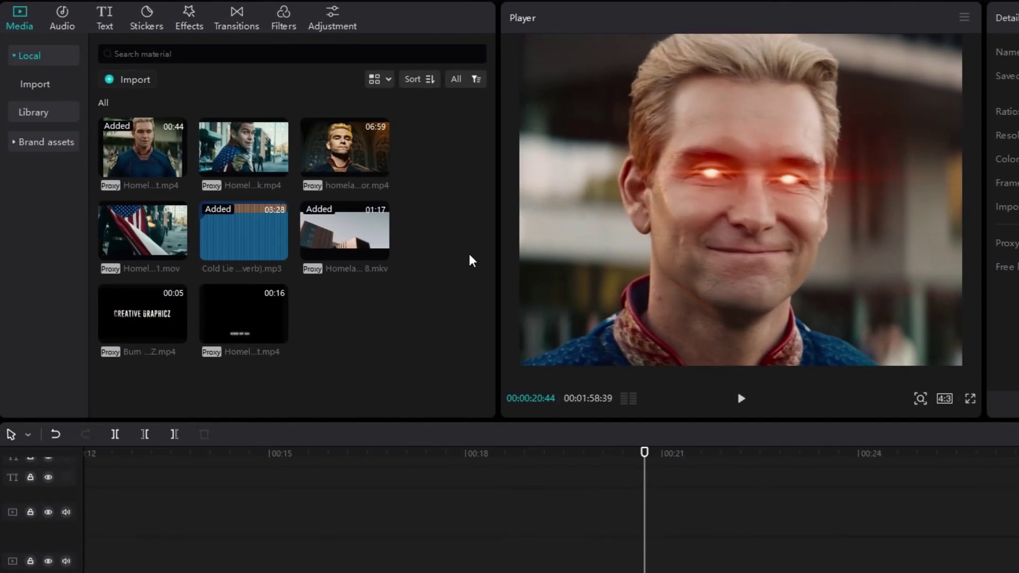
{"action": "left_click", "coordinate": [256, 23]}
{"action": "scroll", "coordinate": [298, 198], "scroll_direction": "down", "scroll_amount": 8}
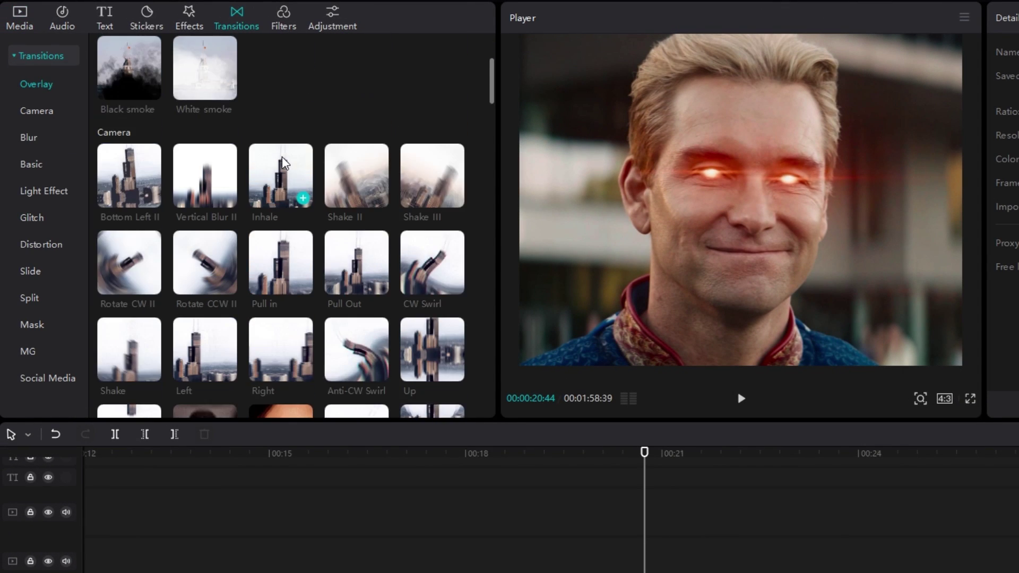
{"action": "scroll", "coordinate": [291, 171], "scroll_direction": "down", "scroll_amount": 2}
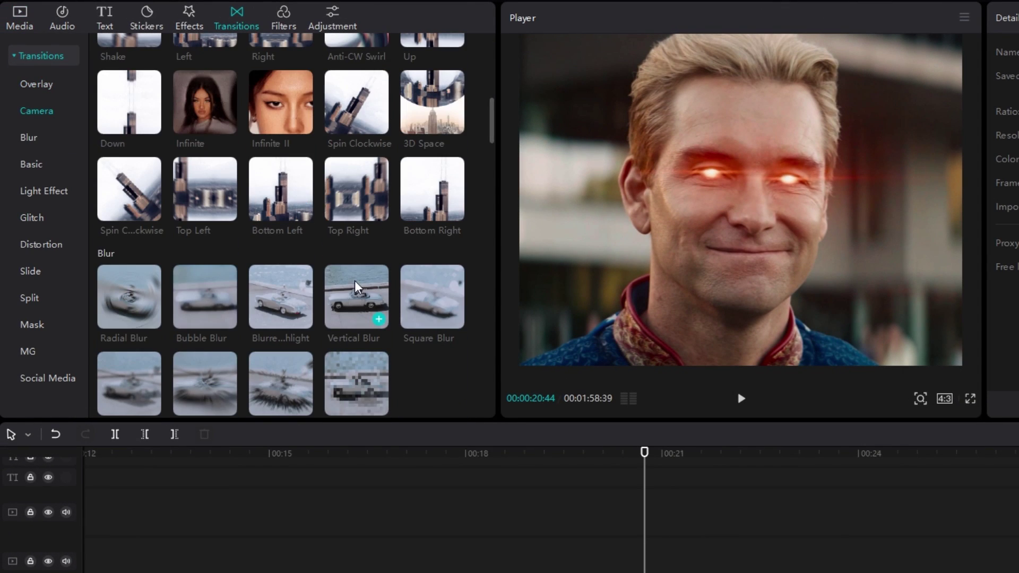
{"action": "left_click_drag", "start_coordinate": [356, 300], "coordinate": [571, 447]}
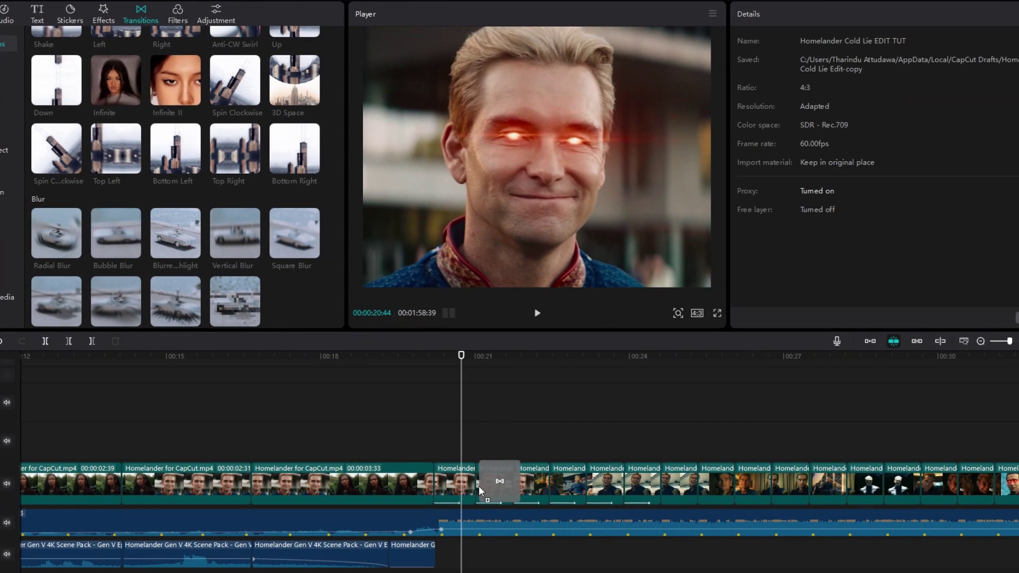
{"action": "left_click_drag", "start_coordinate": [479, 490], "coordinate": [474, 490]}
{"action": "left_click_drag", "start_coordinate": [244, 242], "coordinate": [549, 483]}
{"action": "left_click_drag", "start_coordinate": [235, 301], "coordinate": [586, 483]}
{"action": "left_click_drag", "start_coordinate": [236, 236], "coordinate": [623, 484]}
Play back the new Vertical Blur transitions from 00:20.
{"action": "key", "text": "space"}
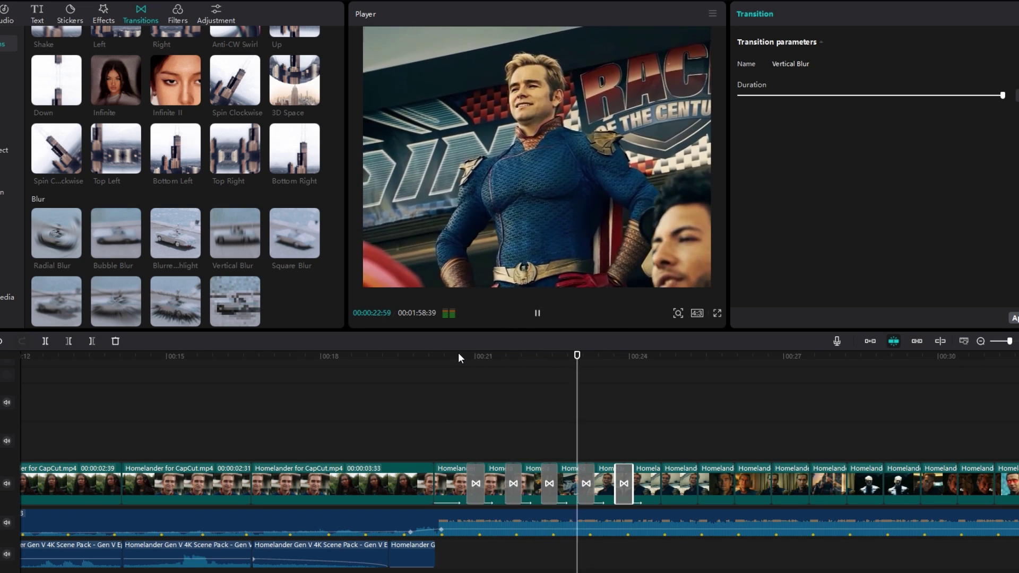
{"action": "left_click", "coordinate": [451, 363]}
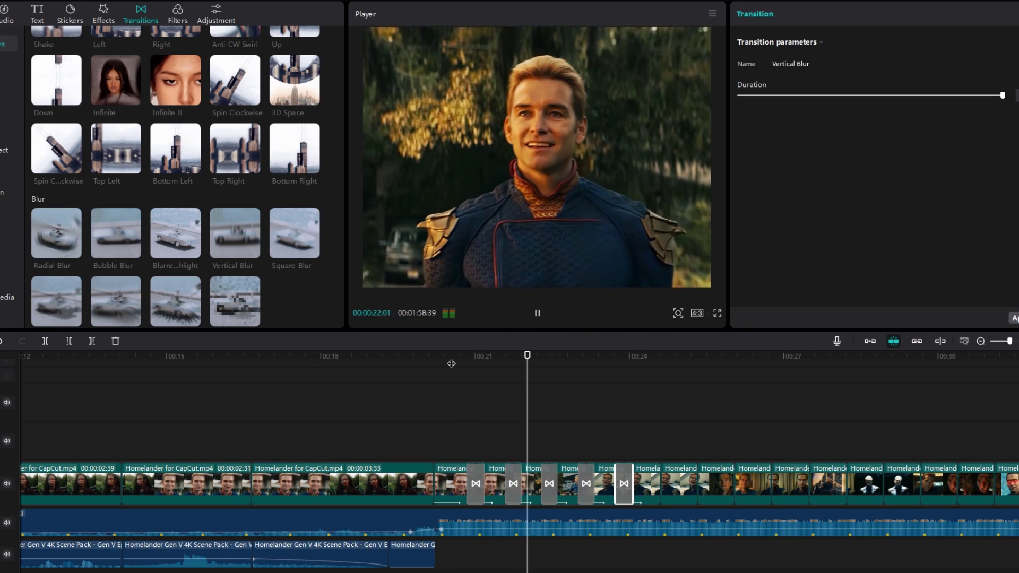
{"action": "left_click", "coordinate": [452, 361]}
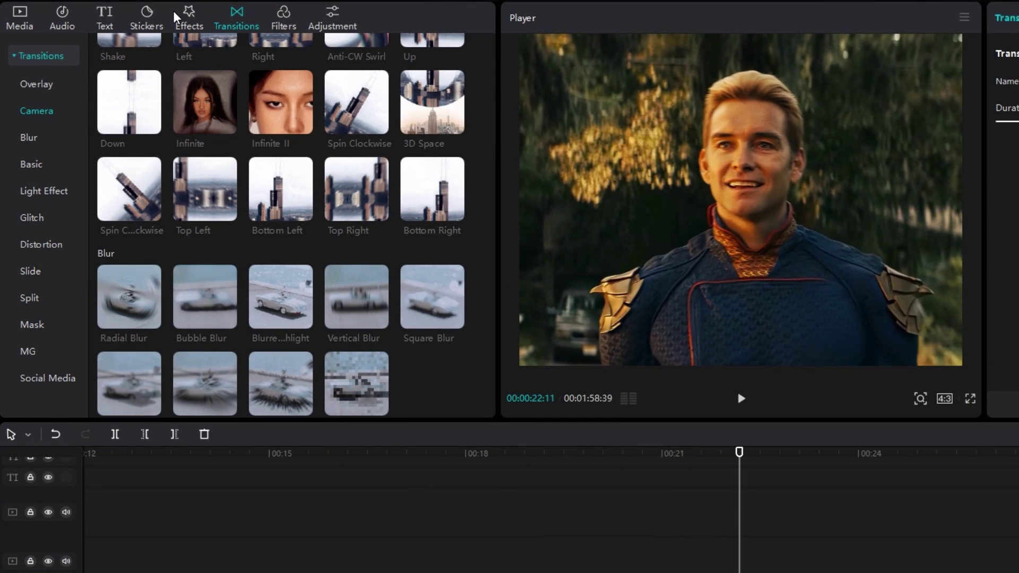
{"action": "left_click", "coordinate": [176, 19]}
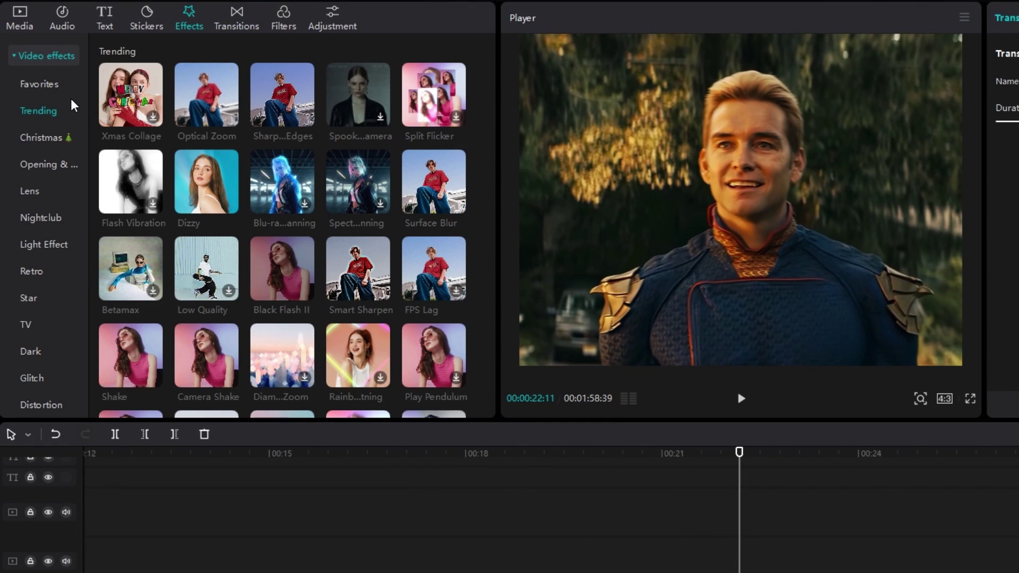
Add Vibration Flash at 00:21, delete the long piece, and set its Speed to 100.
{"action": "scroll", "coordinate": [317, 180], "scroll_direction": "down", "scroll_amount": 2}
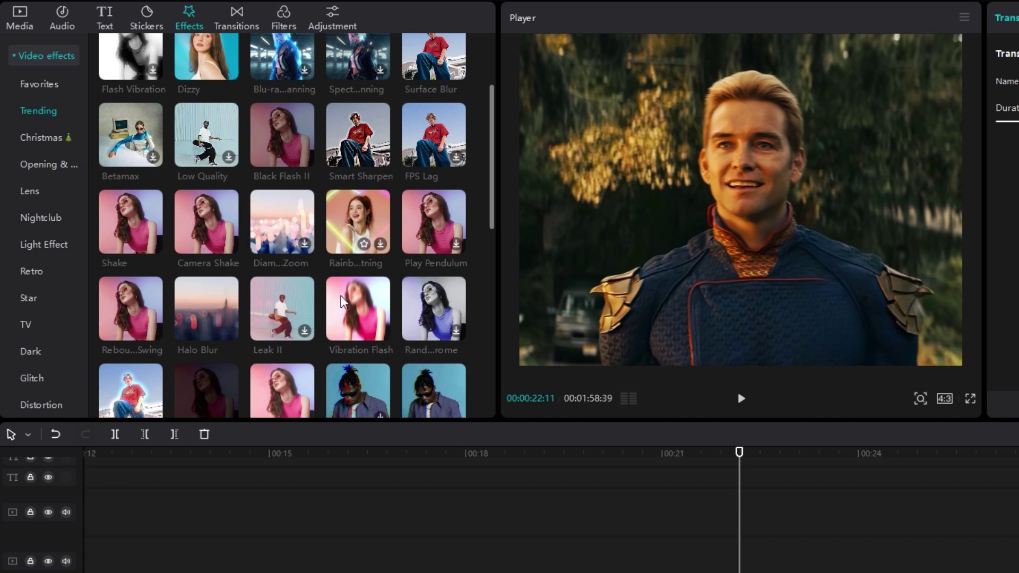
{"action": "left_click_drag", "start_coordinate": [364, 310], "coordinate": [700, 484]}
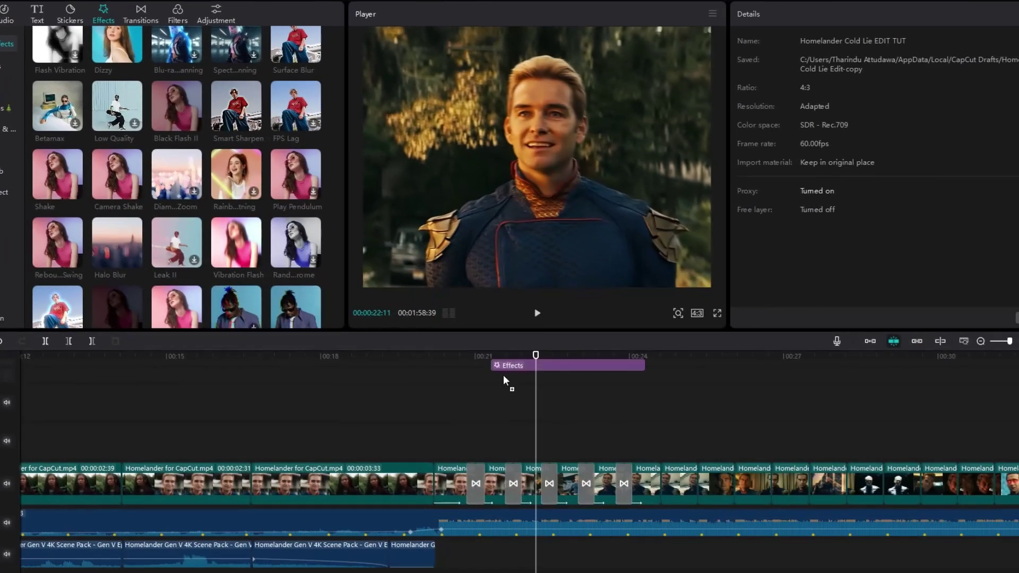
{"action": "left_click_drag", "start_coordinate": [467, 416], "coordinate": [453, 401]}
{"action": "scroll", "coordinate": [484, 457], "scroll_direction": "up", "scroll_amount": 3, "text": "ctrl"}
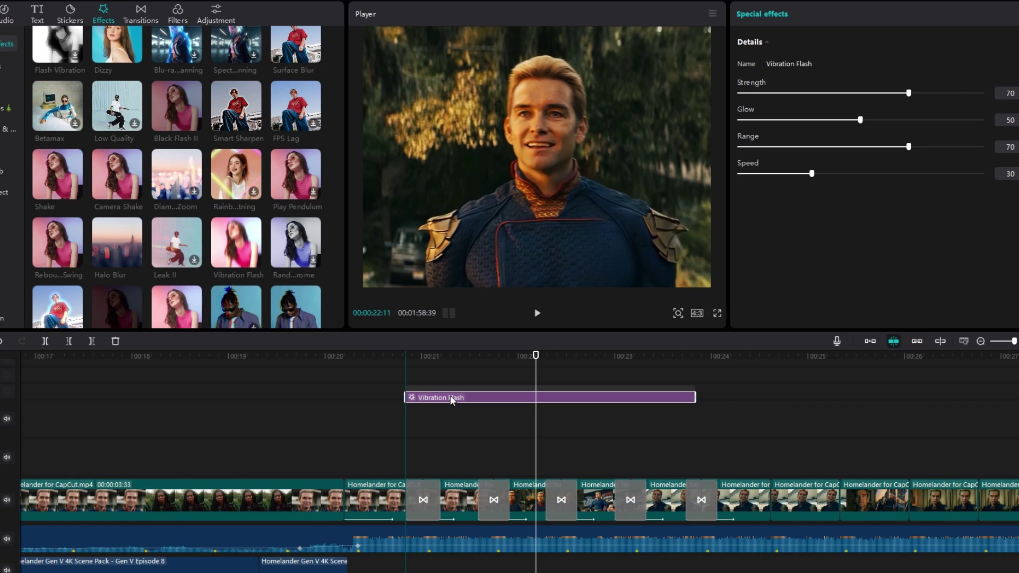
{"action": "left_click", "coordinate": [444, 368]}
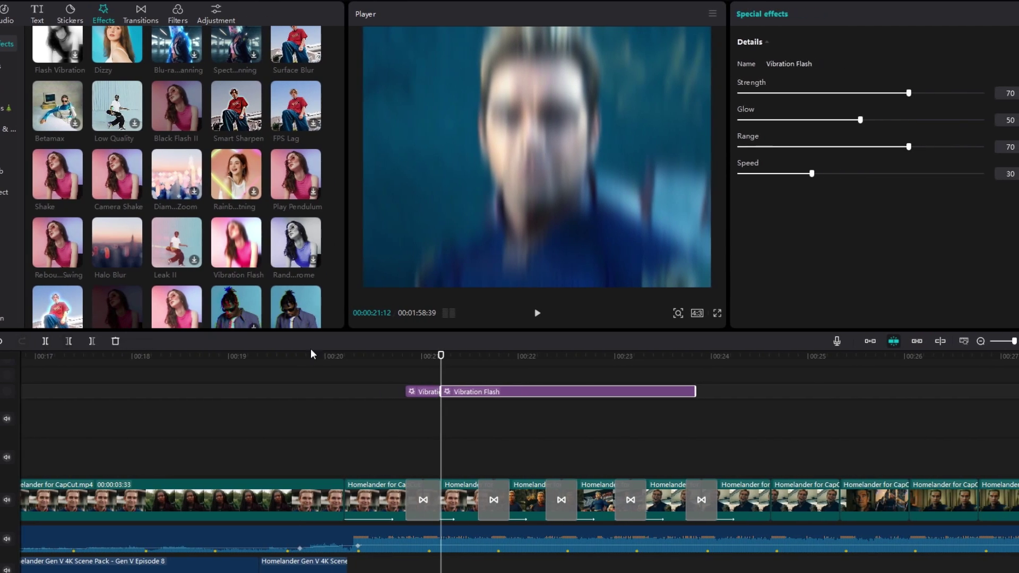
{"action": "key", "text": "Delete"}
{"action": "left_click_drag", "start_coordinate": [453, 359], "coordinate": [426, 363]}
{"action": "left_click", "coordinate": [431, 394]}
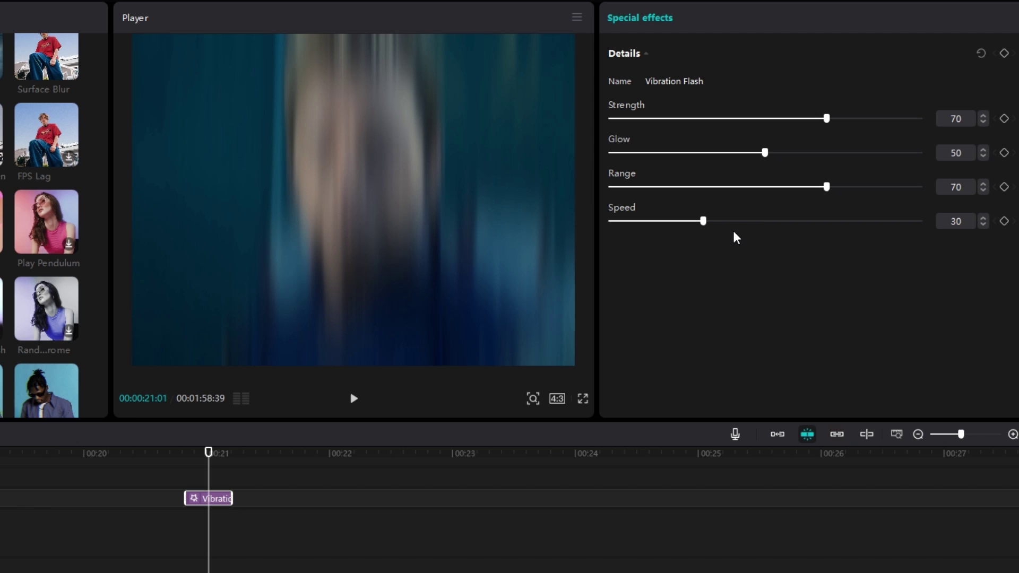
{"action": "left_click_drag", "start_coordinate": [729, 221], "coordinate": [991, 218]}
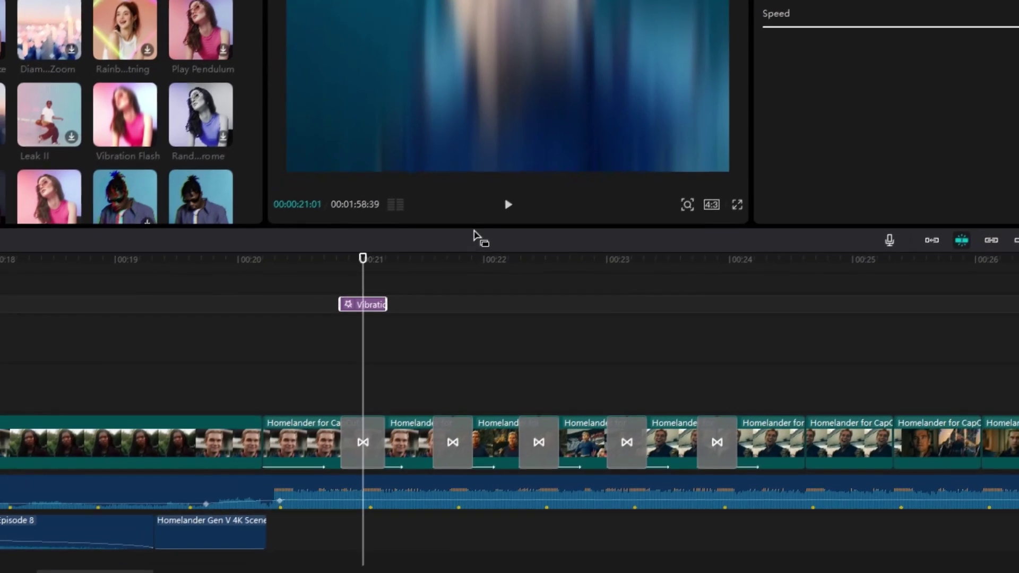
Paste copies of the flash on successive beats, including 00:22:15 and 00:23.
{"action": "left_click", "coordinate": [405, 265]}
{"action": "key", "text": "ctrl+v"}
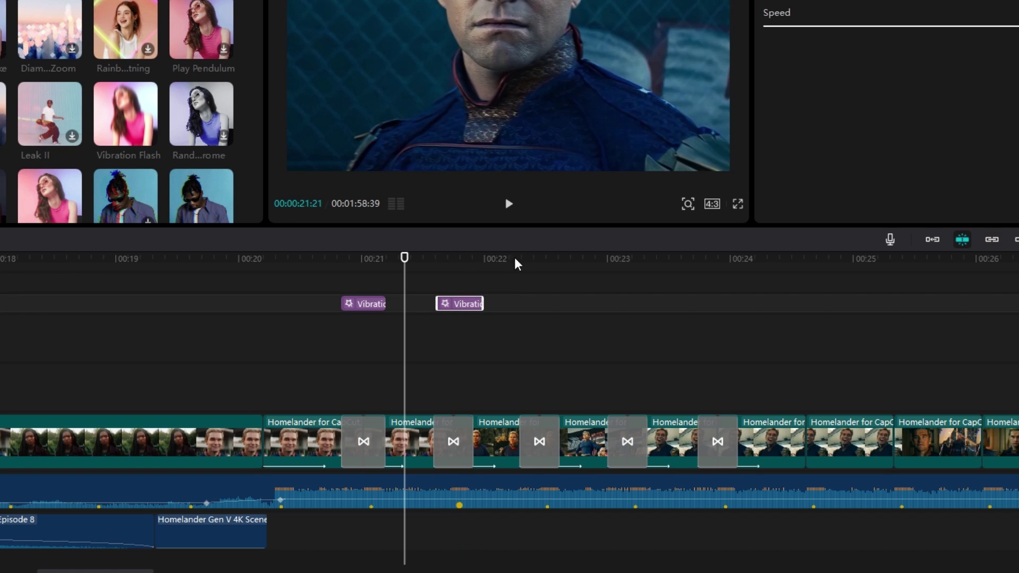
{"action": "left_click", "coordinate": [514, 262]}
{"action": "key", "text": "ctrl+v"}
{"action": "left_click", "coordinate": [584, 258]}
{"action": "key", "text": "ctrl+v"}
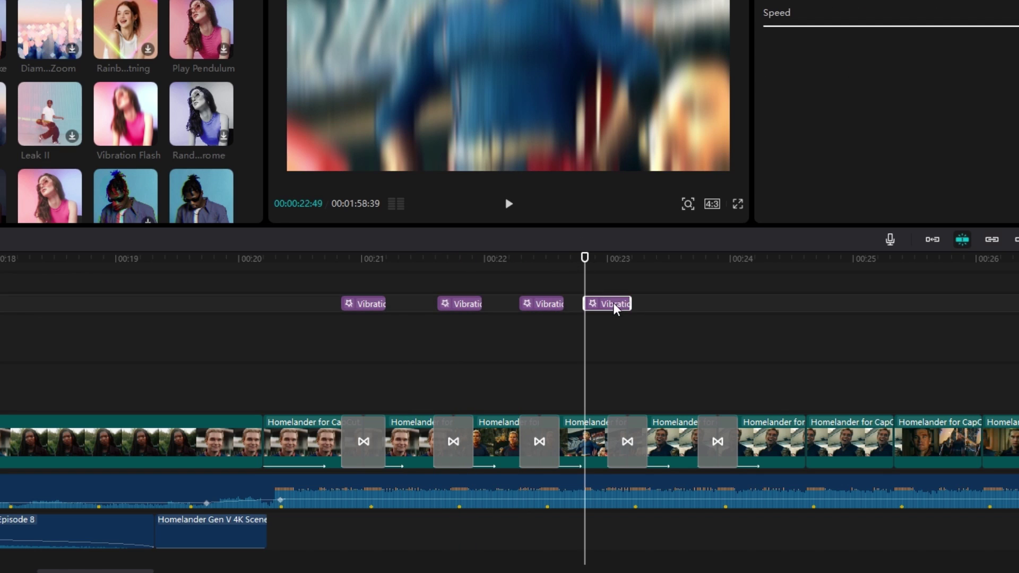
{"action": "left_click_drag", "start_coordinate": [614, 304], "coordinate": [636, 304]}
{"action": "left_click", "coordinate": [690, 272]}
{"action": "key", "text": "ctrl+v"}
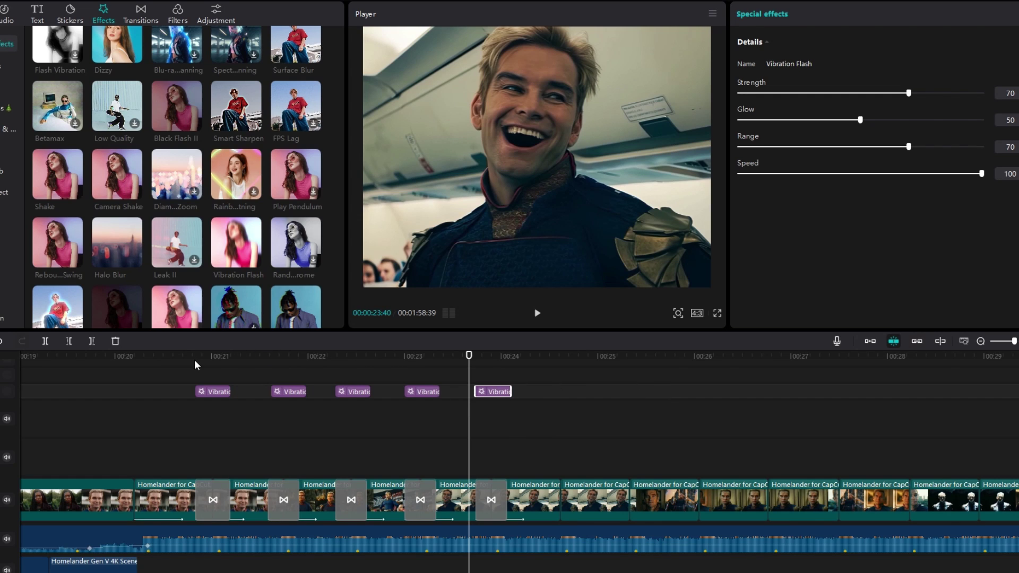
Preview the five flashes from about 00:20 to 00:23:50.
{"action": "left_click", "coordinate": [186, 356]}
{"action": "left_click", "coordinate": [139, 354]}
{"action": "key", "text": "space"}
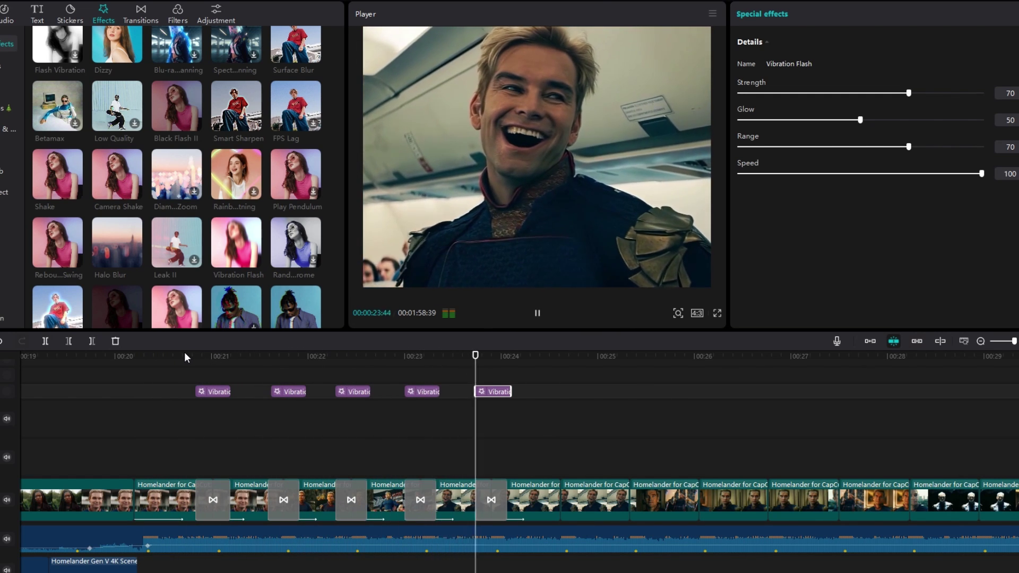
{"action": "left_click", "coordinate": [185, 355]}
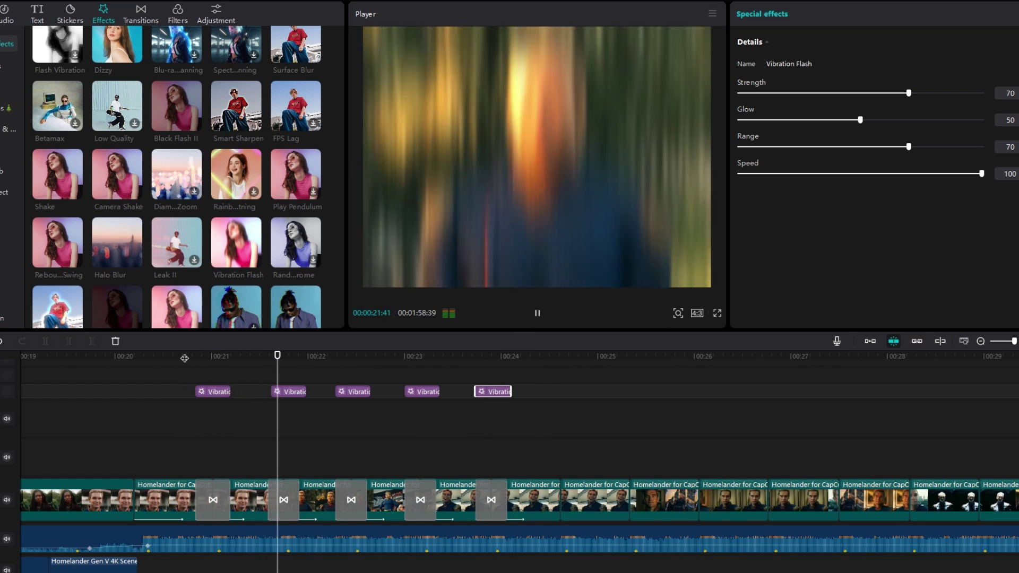
{"action": "left_click", "coordinate": [186, 355]}
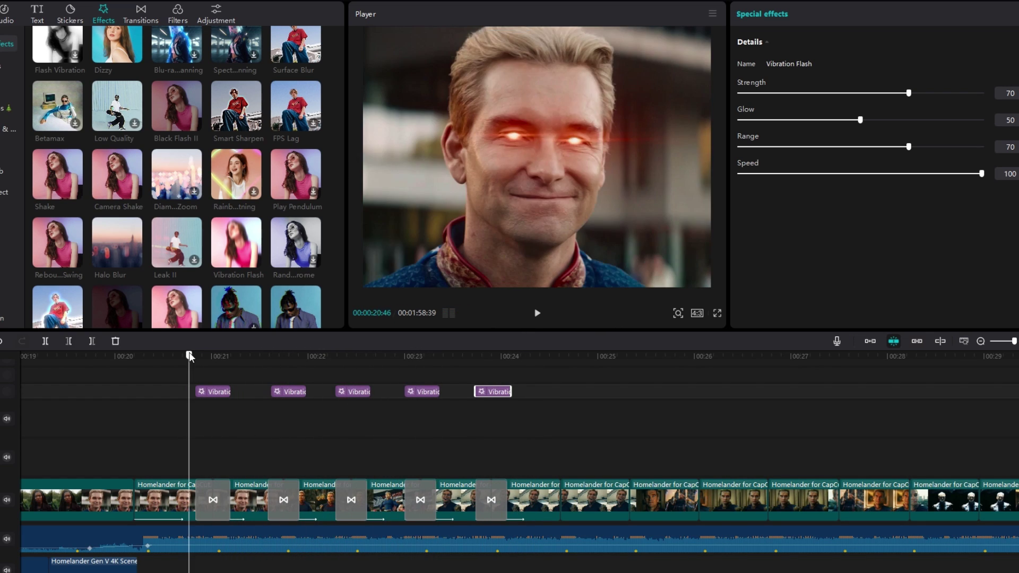
{"action": "left_click", "coordinate": [484, 408]}
{"action": "scroll", "coordinate": [563, 433], "scroll_direction": "down", "scroll_amount": 2}
Add Vertical Blur transitions at the later clip junctions up to about 00:30.
{"action": "scroll", "coordinate": [564, 434], "scroll_direction": "down", "scroll_amount": 2}
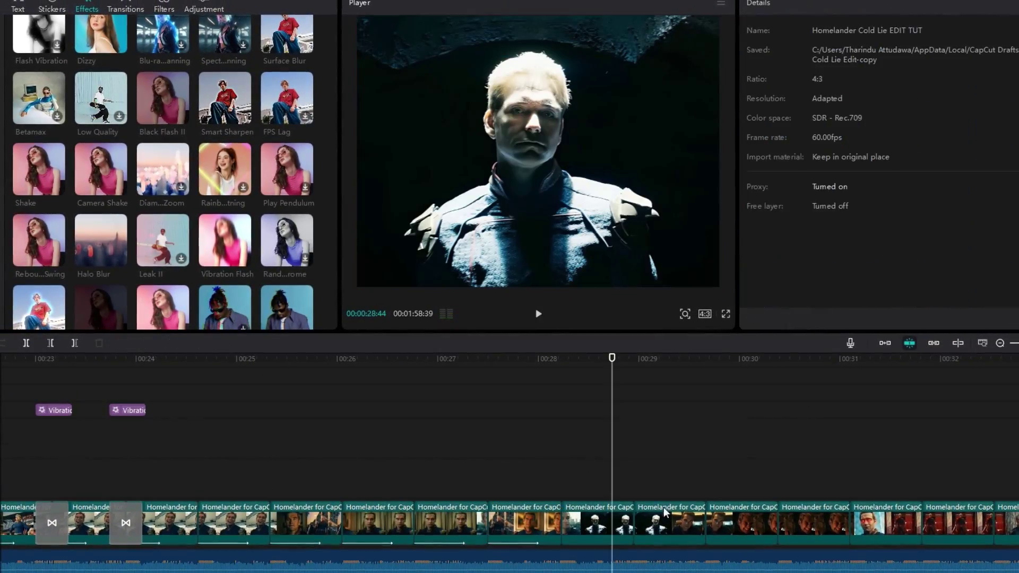
{"action": "left_click", "coordinate": [597, 523]}
{"action": "left_click", "coordinate": [670, 522]}
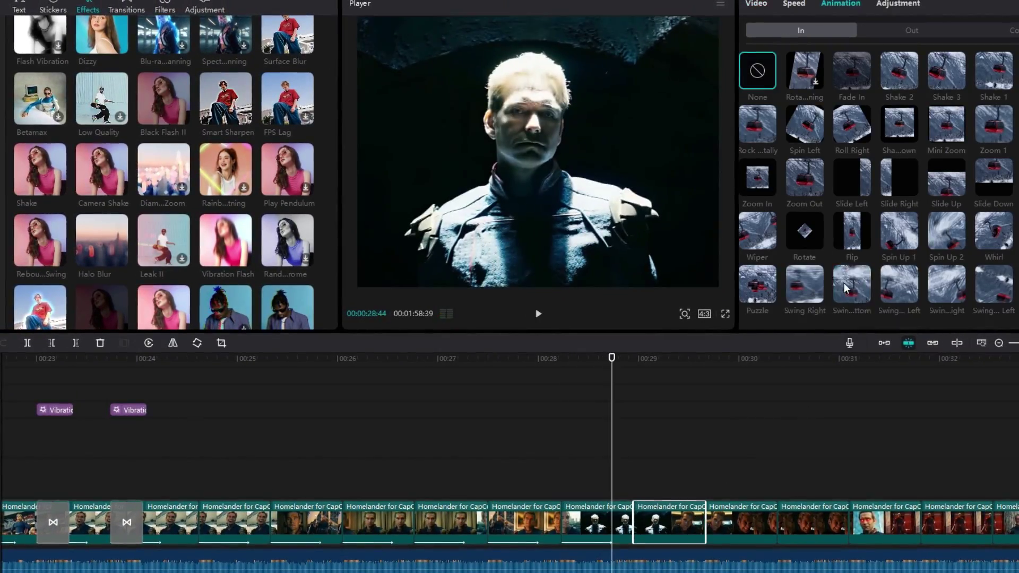
{"action": "left_click", "coordinate": [826, 496]}
{"action": "left_click", "coordinate": [815, 523]}
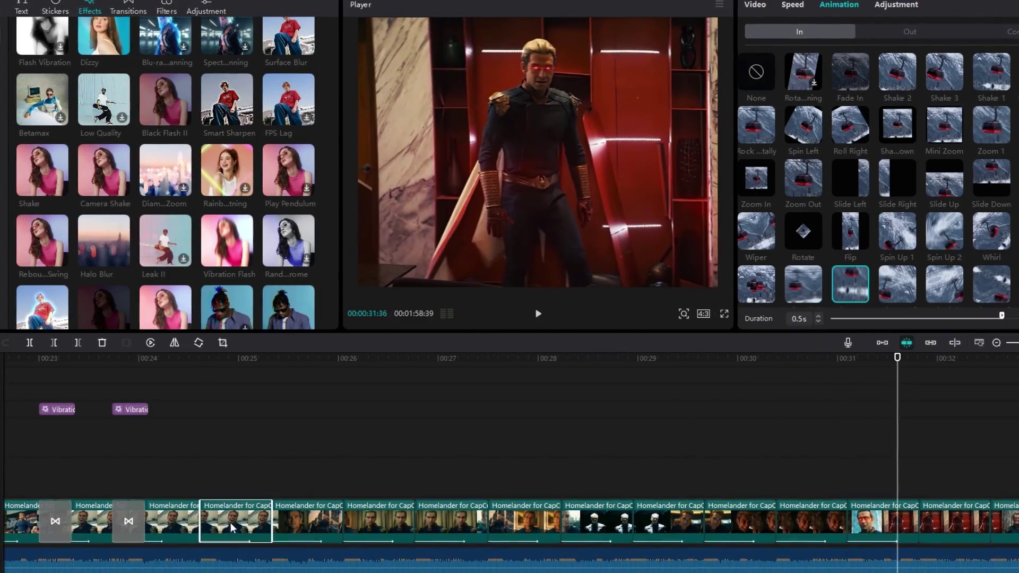
{"action": "left_click", "coordinate": [127, 10]}
{"action": "left_click_drag", "start_coordinate": [227, 301], "coordinate": [262, 528]}
{"action": "left_click_drag", "start_coordinate": [230, 250], "coordinate": [662, 493]}
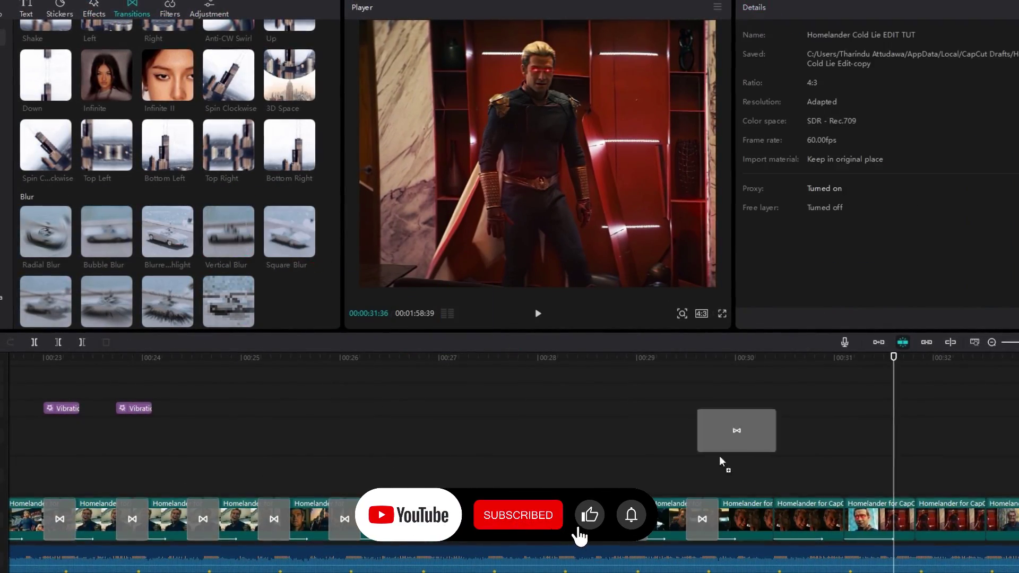
Paste Vibration Flash copies on each beat, shifting the last one onto 00:30:50.
{"action": "left_click", "coordinate": [312, 390]}
{"action": "key", "text": "ctrl+v"}
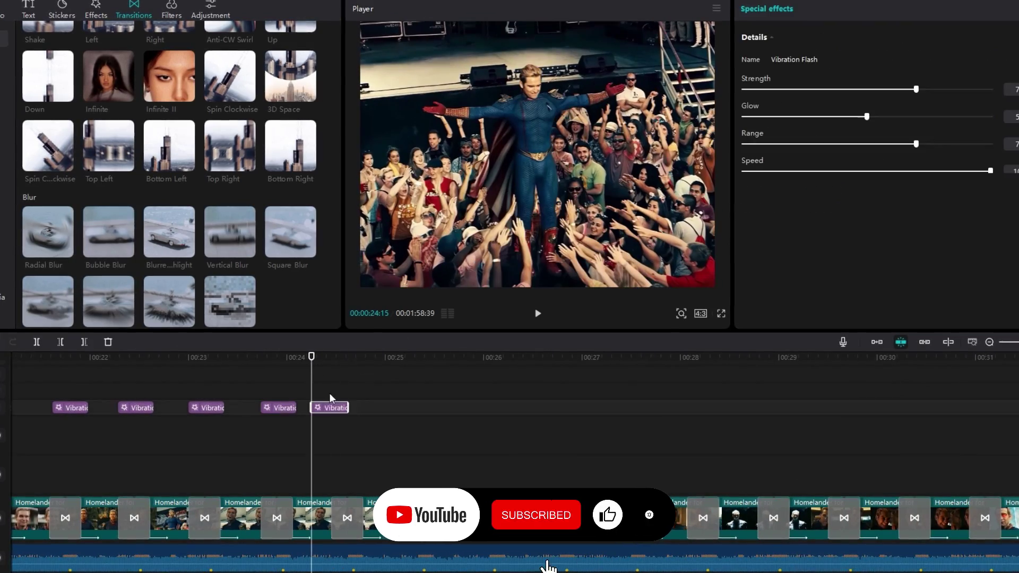
{"action": "left_click", "coordinate": [382, 390]}
{"action": "key", "text": "ctrl+v"}
{"action": "left_click", "coordinate": [454, 390]}
{"action": "key", "text": "ctrl+v"}
{"action": "key", "text": "ctrl+v"}
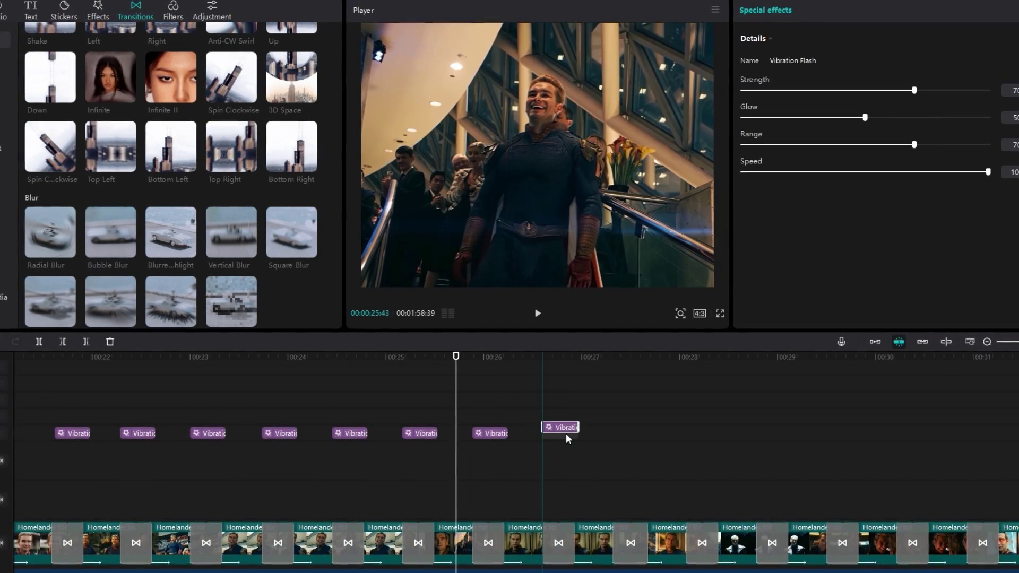
{"action": "left_click", "coordinate": [611, 366]}
{"action": "key", "text": "ctrl+v"}
{"action": "left_click", "coordinate": [683, 366]}
{"action": "key", "text": "ctrl+v"}
{"action": "left_click", "coordinate": [754, 367]}
{"action": "key", "text": "ctrl+v"}
{"action": "left_click", "coordinate": [800, 367]}
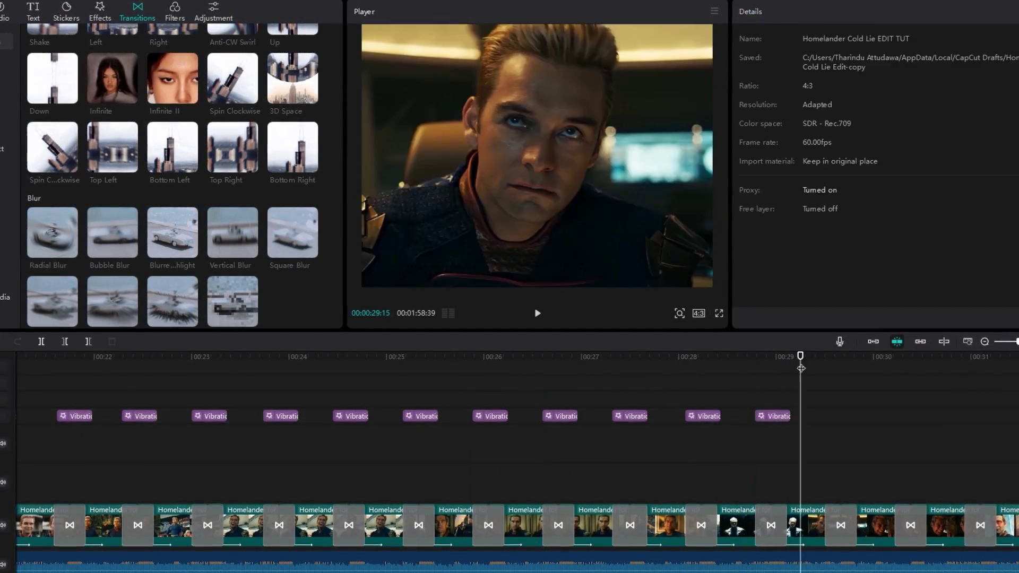
{"action": "left_click_drag", "start_coordinate": [848, 425], "coordinate": [547, 433]}
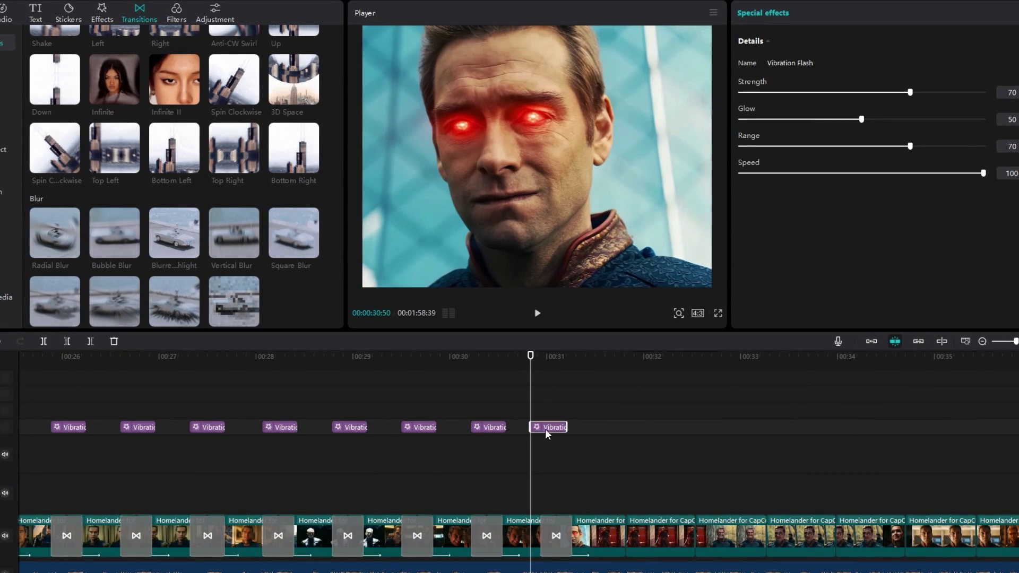
{"action": "scroll", "coordinate": [547, 430], "scroll_direction": "down", "scroll_amount": 3}
{"action": "left_click", "coordinate": [351, 358]}
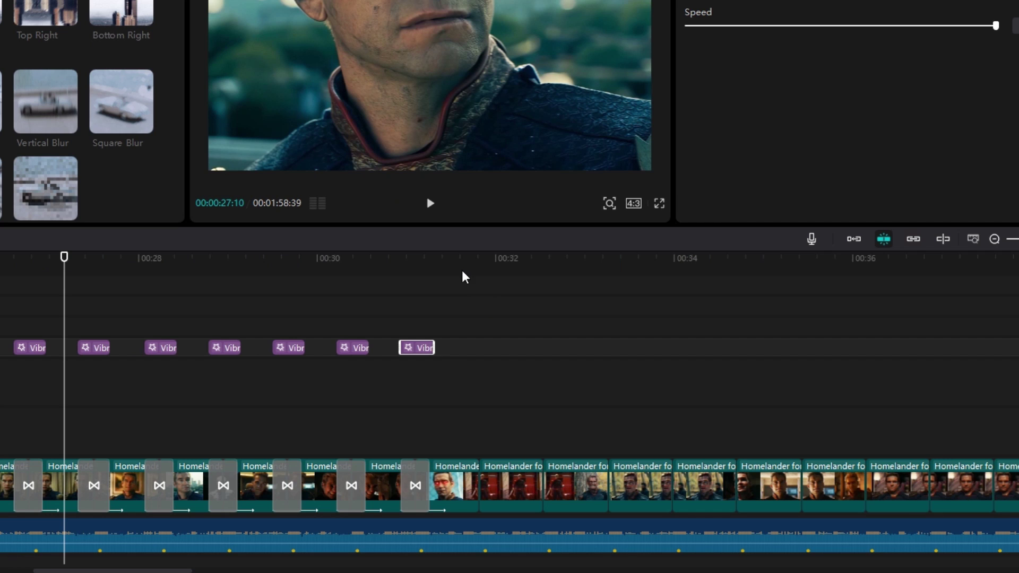
Preview around 00:31 and split the Homelander for CapCut.mp4 clip at 00:31:36.
{"action": "left_click", "coordinate": [549, 368]}
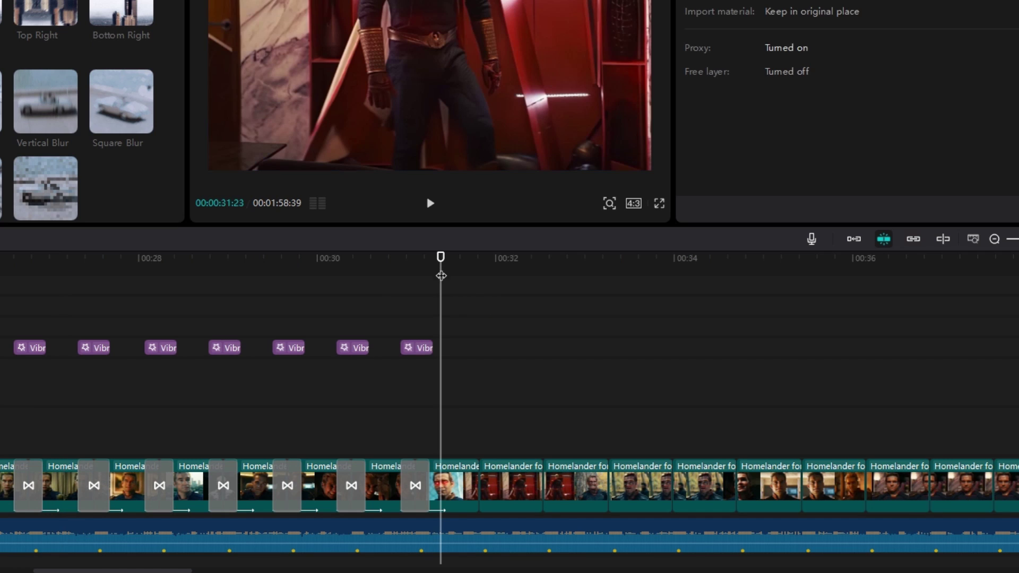
{"action": "scroll", "coordinate": [560, 421], "scroll_direction": "down", "scroll_amount": 1}
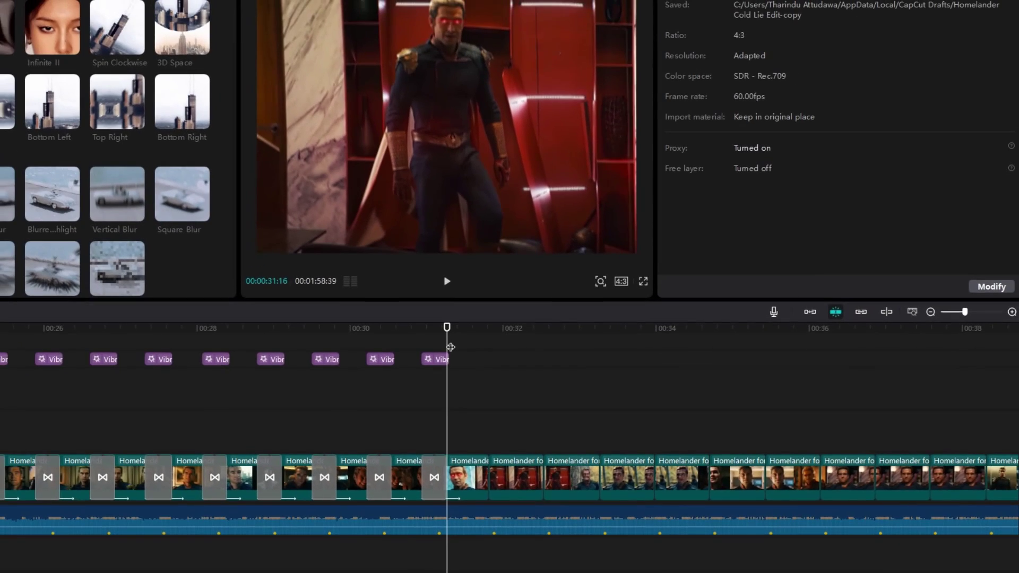
{"action": "key", "text": "space"}
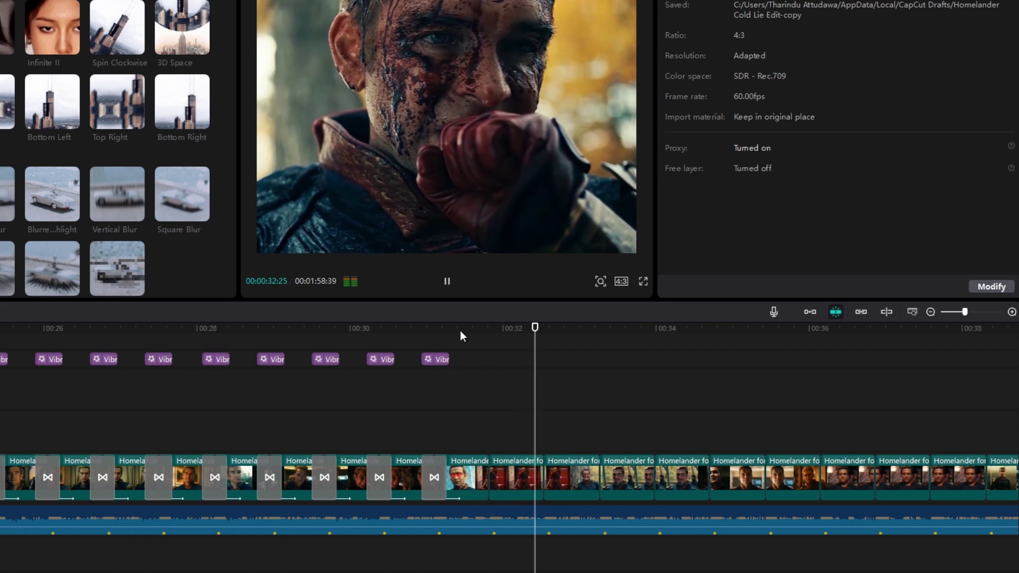
{"action": "left_click", "coordinate": [445, 332]}
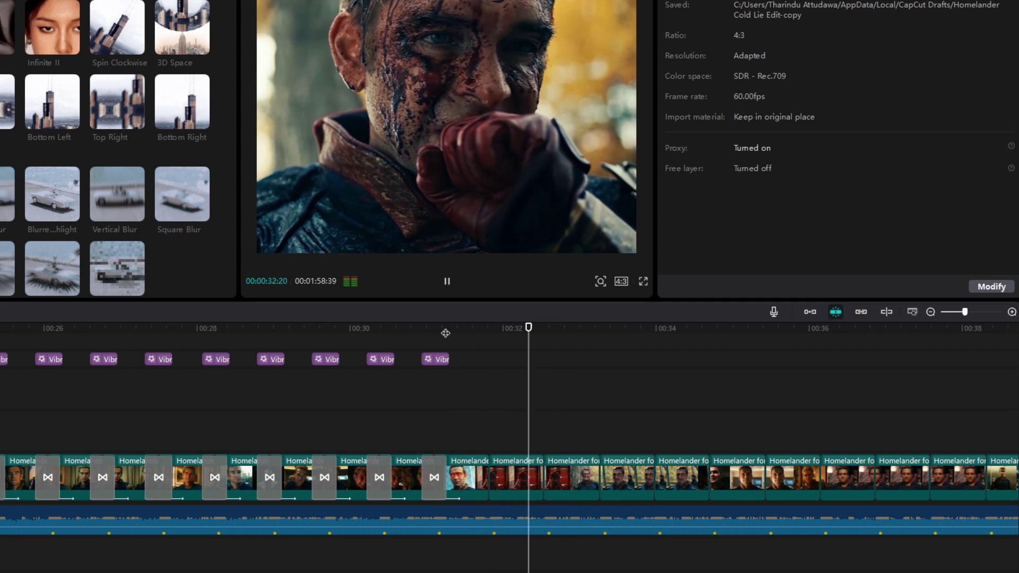
{"action": "left_click", "coordinate": [446, 333]}
{"action": "key", "text": "space"}
{"action": "left_click", "coordinate": [448, 331]}
{"action": "left_click_drag", "start_coordinate": [432, 261], "coordinate": [466, 287]}
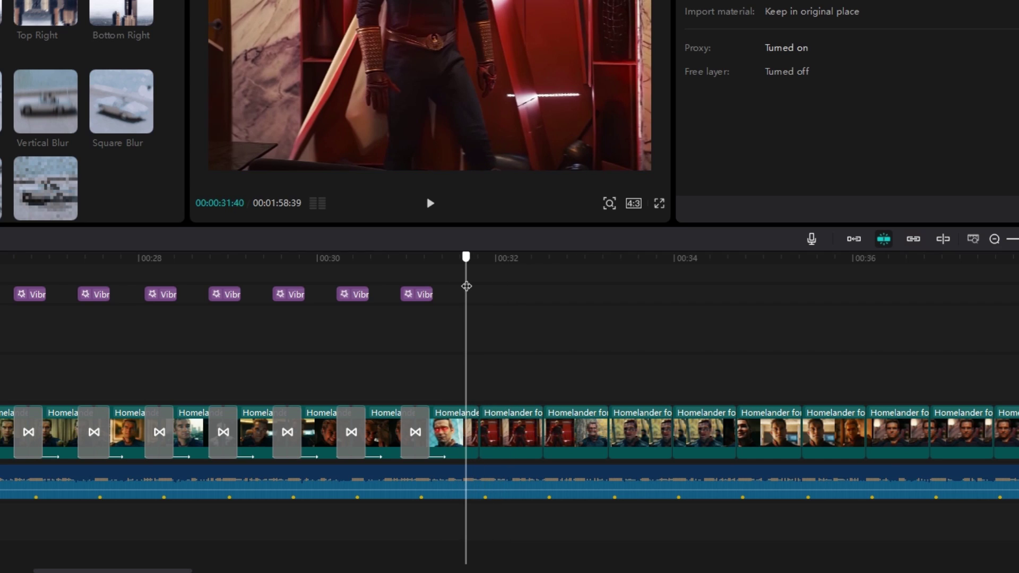
{"action": "scroll", "coordinate": [498, 455], "scroll_direction": "up", "scroll_amount": 4}
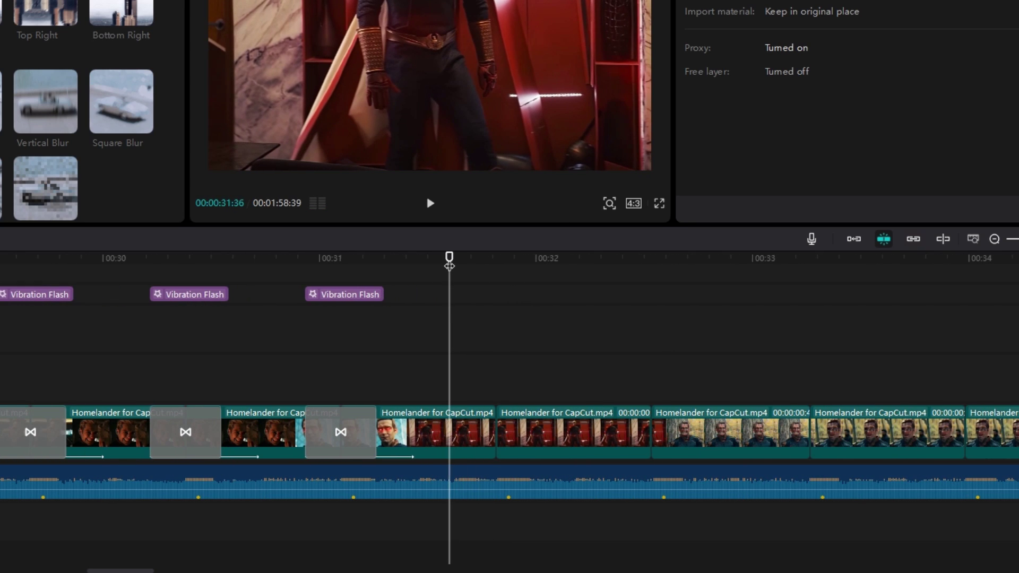
{"action": "left_click", "coordinate": [466, 440]}
{"action": "left_click", "coordinate": [98, 287]}
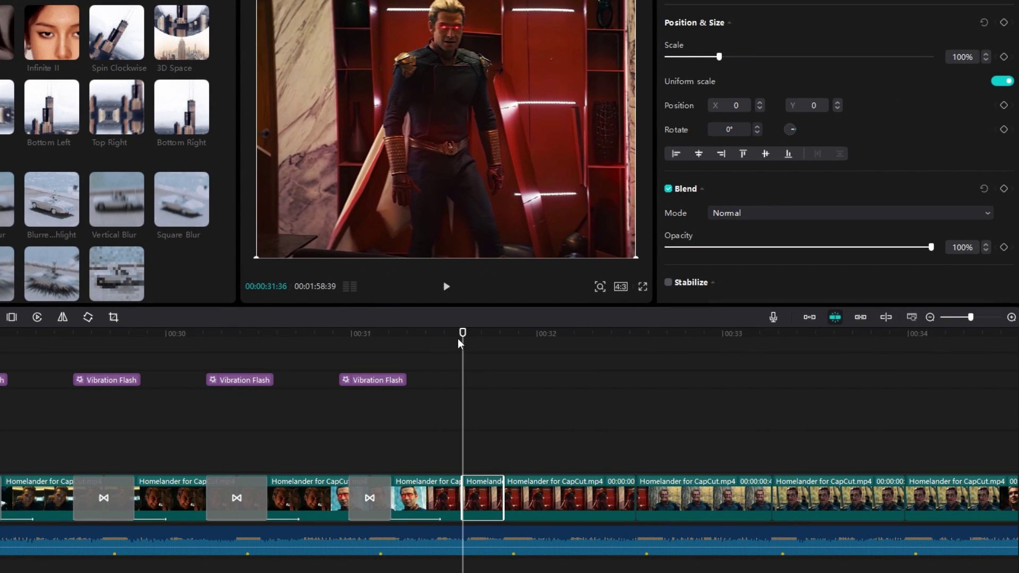
Apply the Swing Right In animation to each clip from 00:31:36 onward.
{"action": "left_click_drag", "start_coordinate": [489, 354], "coordinate": [469, 368]}
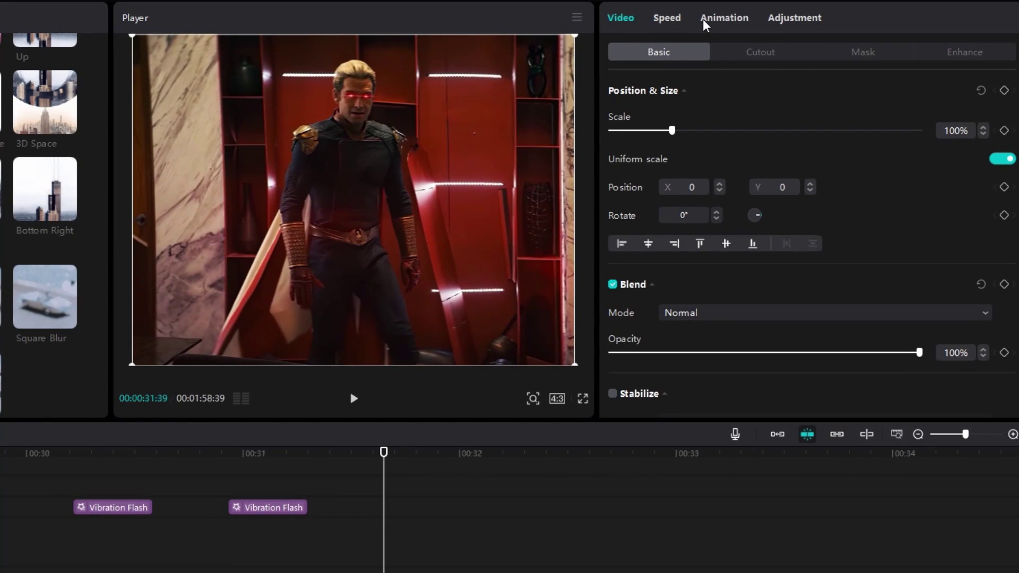
{"action": "left_click", "coordinate": [724, 16]}
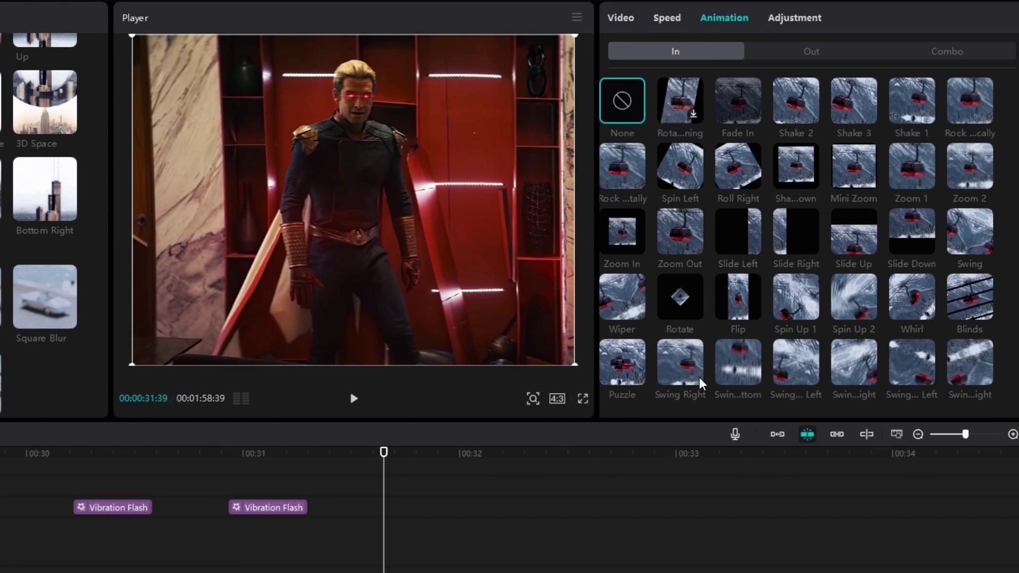
{"action": "left_click", "coordinate": [689, 361]}
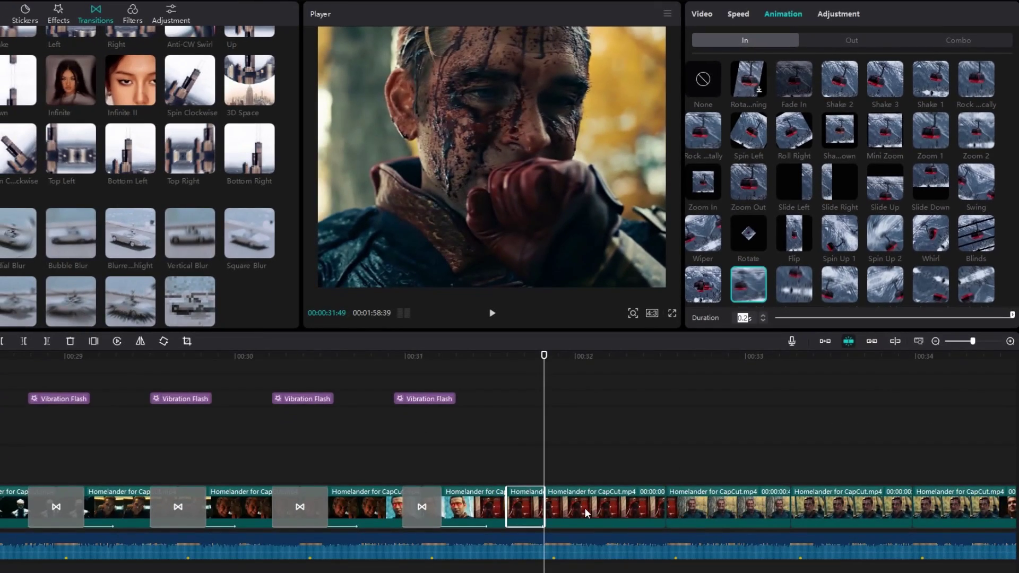
{"action": "left_click", "coordinate": [595, 503]}
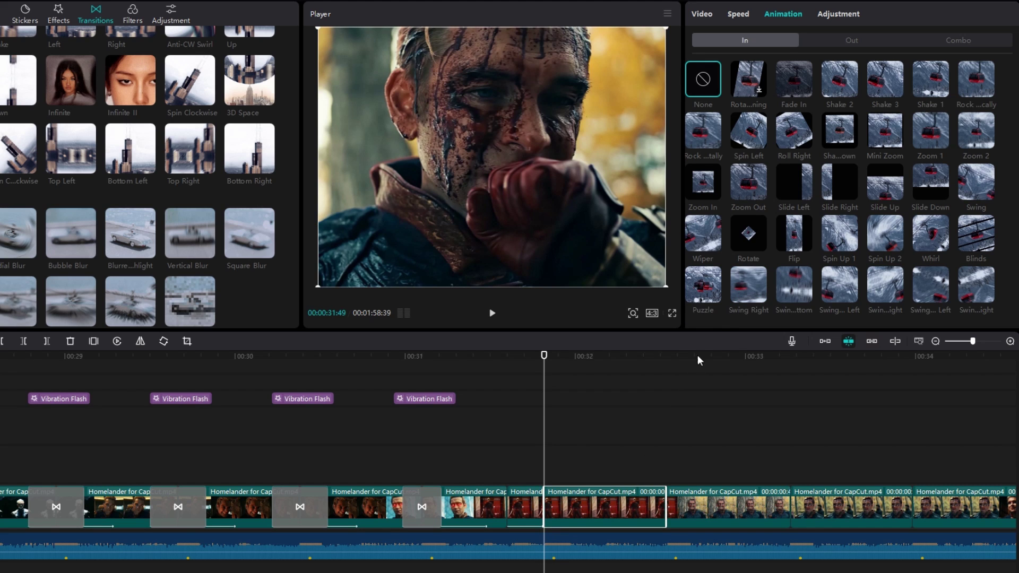
{"action": "left_click", "coordinate": [742, 300]}
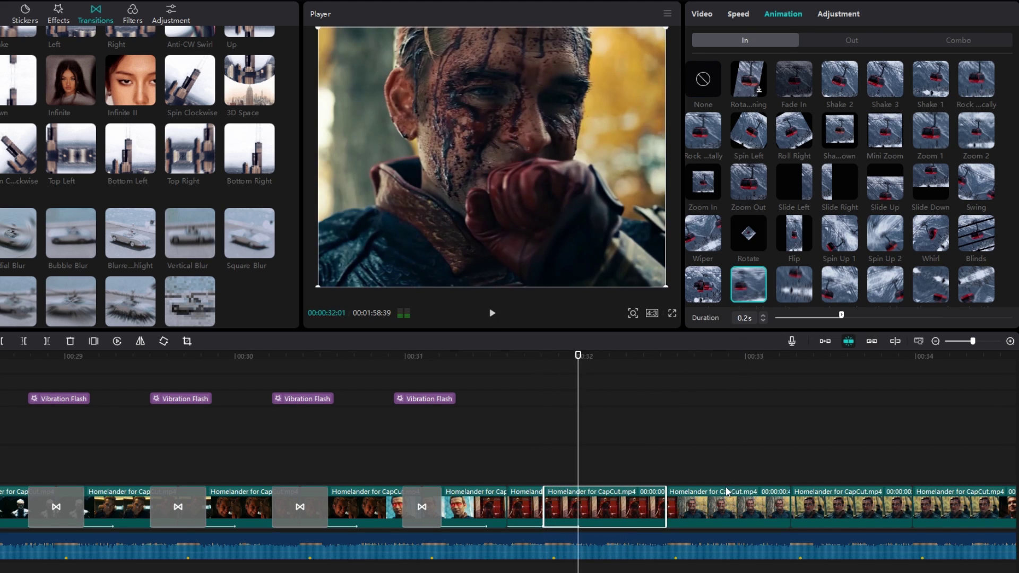
{"action": "left_click", "coordinate": [713, 486]}
{"action": "left_click", "coordinate": [752, 297]}
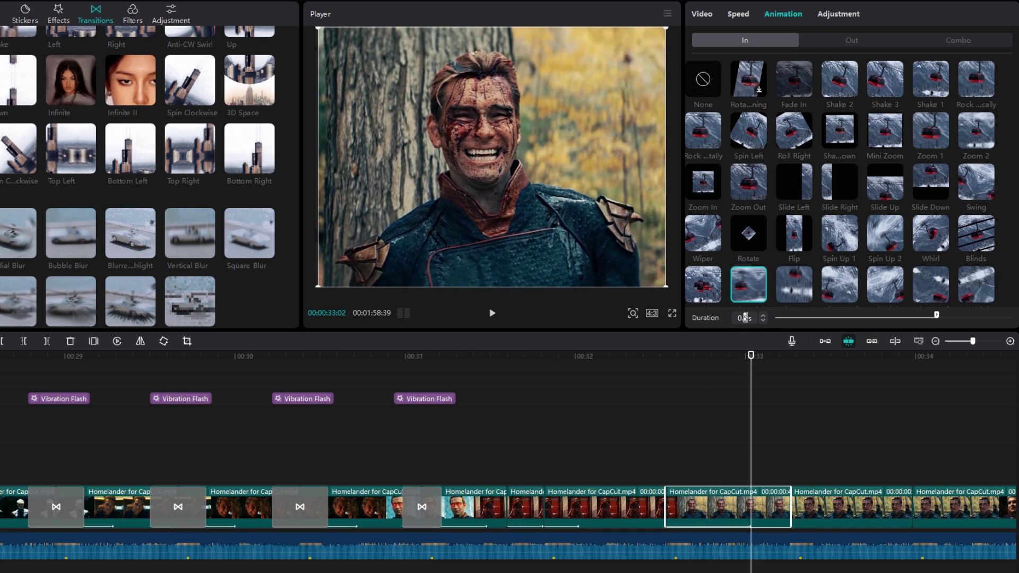
{"action": "left_click", "coordinate": [816, 514]}
{"action": "left_click", "coordinate": [748, 316]}
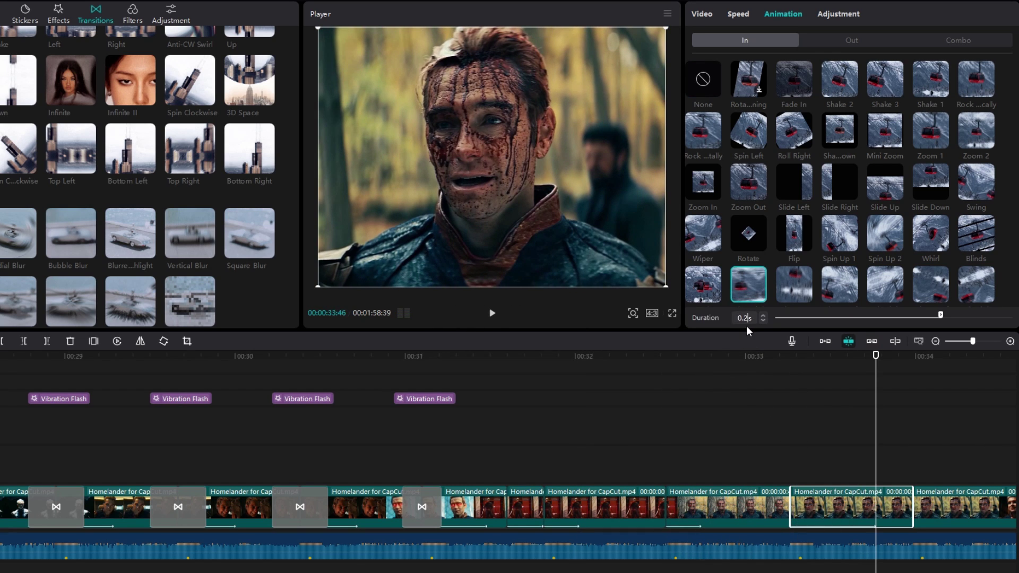
Play back the animated clips from about 00:31:39.
{"action": "left_click", "coordinate": [518, 363]}
{"action": "scroll", "coordinate": [535, 376], "scroll_direction": "down", "scroll_amount": 2}
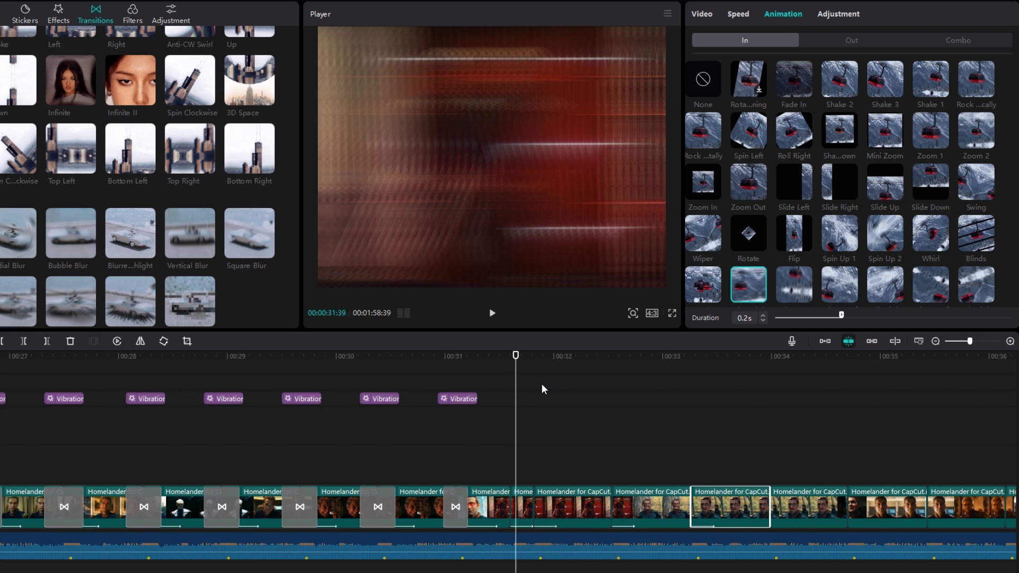
{"action": "left_click", "coordinate": [490, 370]}
{"action": "key", "text": "space"}
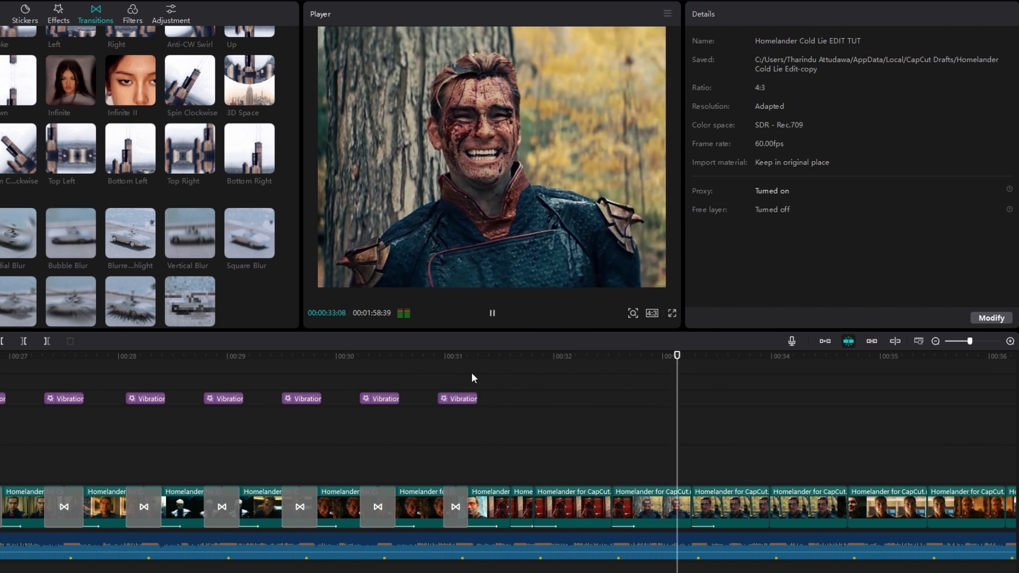
{"action": "mouse_move", "coordinate": [484, 359]}
{"action": "left_mouse_down"}
{"action": "mouse_move", "coordinate": [525, 364]}
{"action": "mouse_move", "coordinate": [489, 374]}
{"action": "left_mouse_up"}
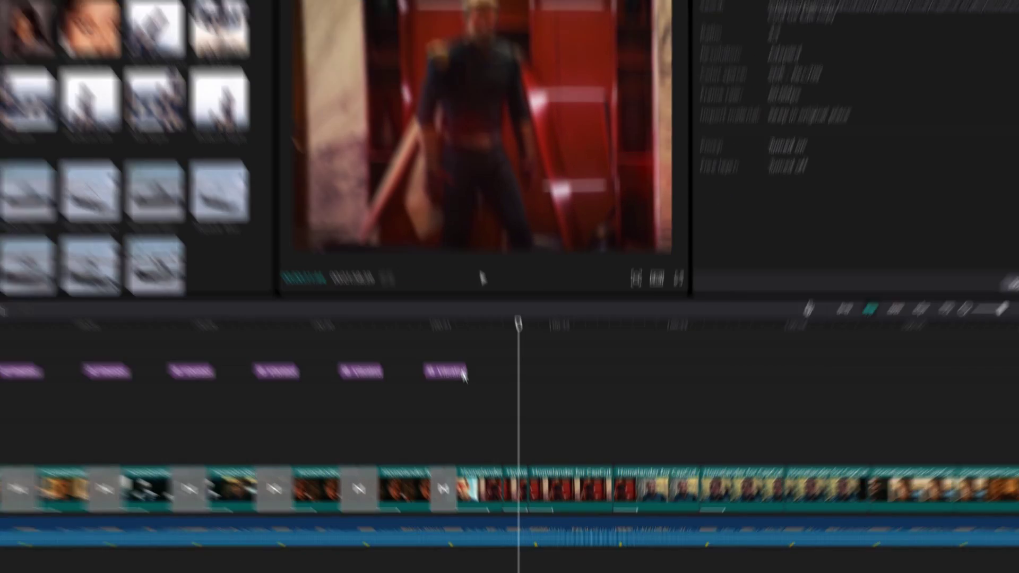
Copy the last Vibration Flash and paste it onto the next beat after 00:31:44.
{"action": "left_click", "coordinate": [467, 398]}
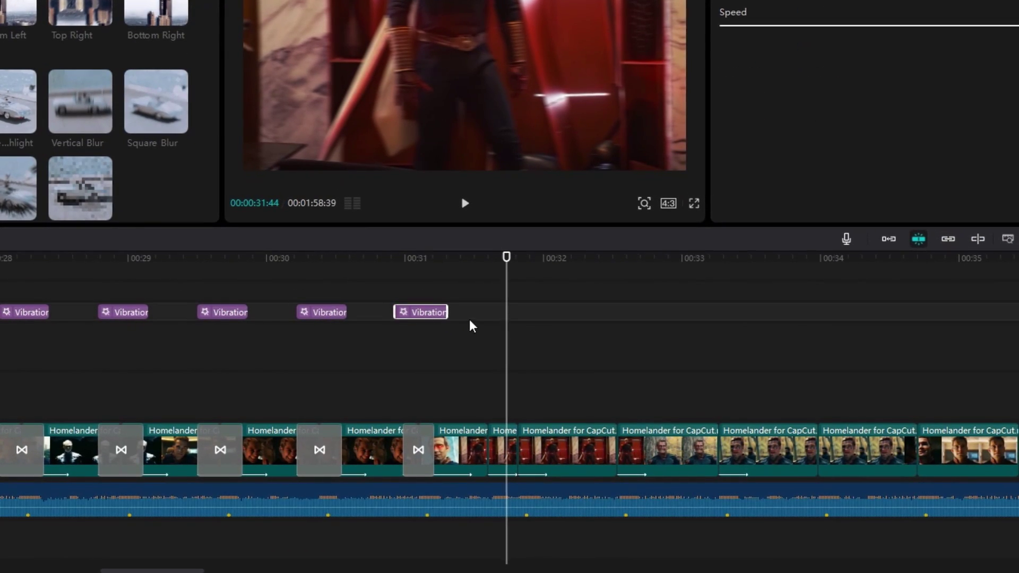
{"action": "key", "text": "ctrl+c"}
{"action": "key", "text": "ctrl+v"}
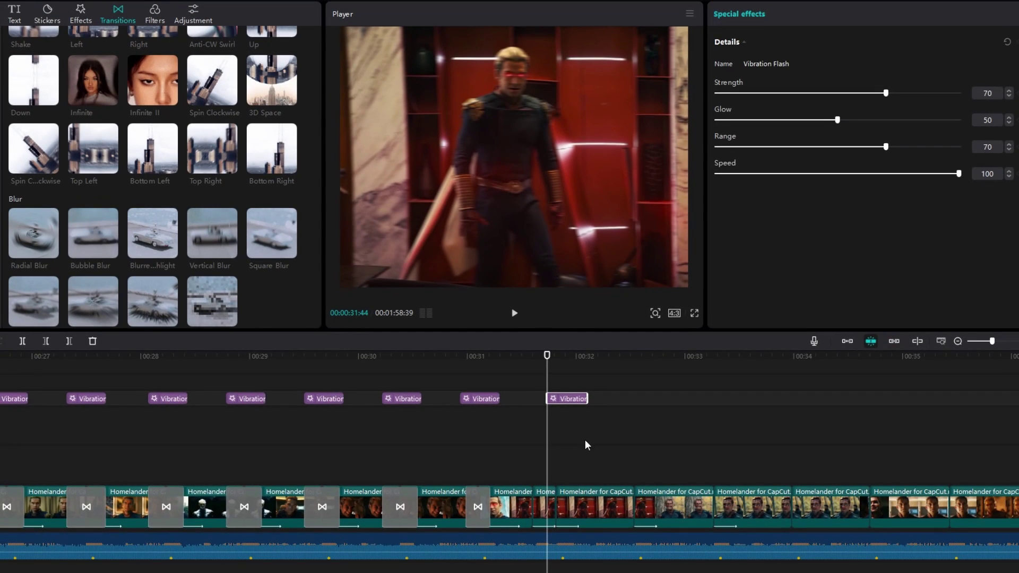
{"action": "scroll", "coordinate": [593, 387], "scroll_direction": "up", "scroll_amount": 4}
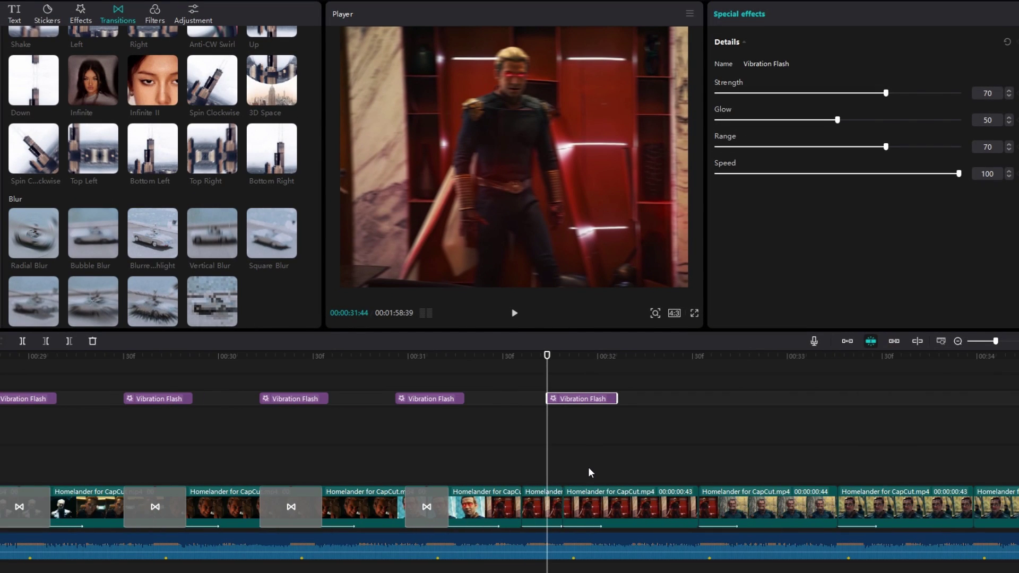
{"action": "left_click", "coordinate": [570, 374]}
{"action": "left_click_drag", "start_coordinate": [591, 402], "coordinate": [450, 385]}
{"action": "scroll", "coordinate": [557, 380], "scroll_direction": "down", "scroll_amount": 5}
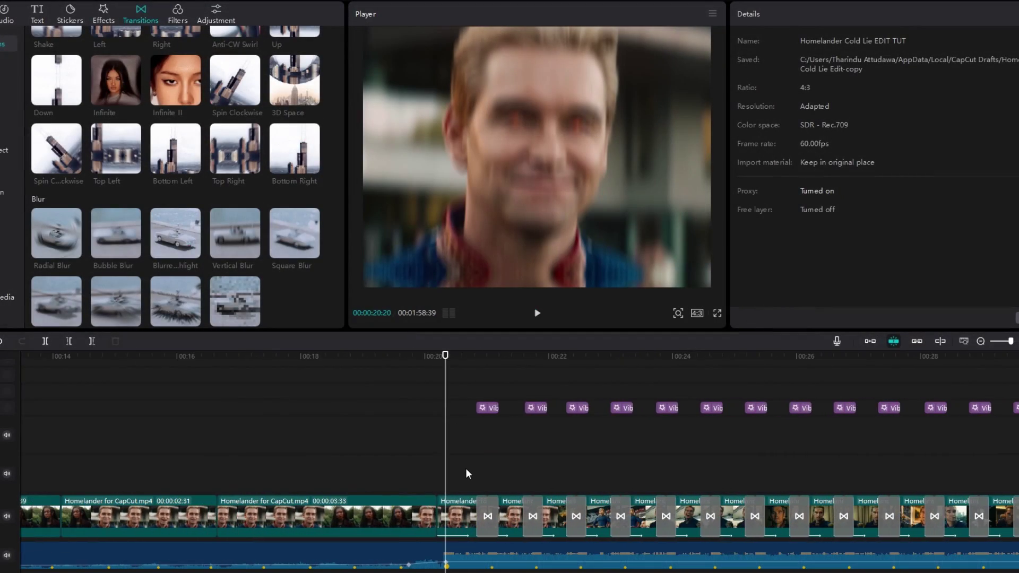
Slide the first Vibration Flash earlier to start near 00:20:12, keeping it on its track.
{"action": "mouse_move", "coordinate": [444, 376]}
{"action": "left_mouse_down"}
{"action": "mouse_move", "coordinate": [421, 378]}
{"action": "mouse_move", "coordinate": [462, 387]}
{"action": "mouse_move", "coordinate": [440, 393]}
{"action": "left_mouse_up"}
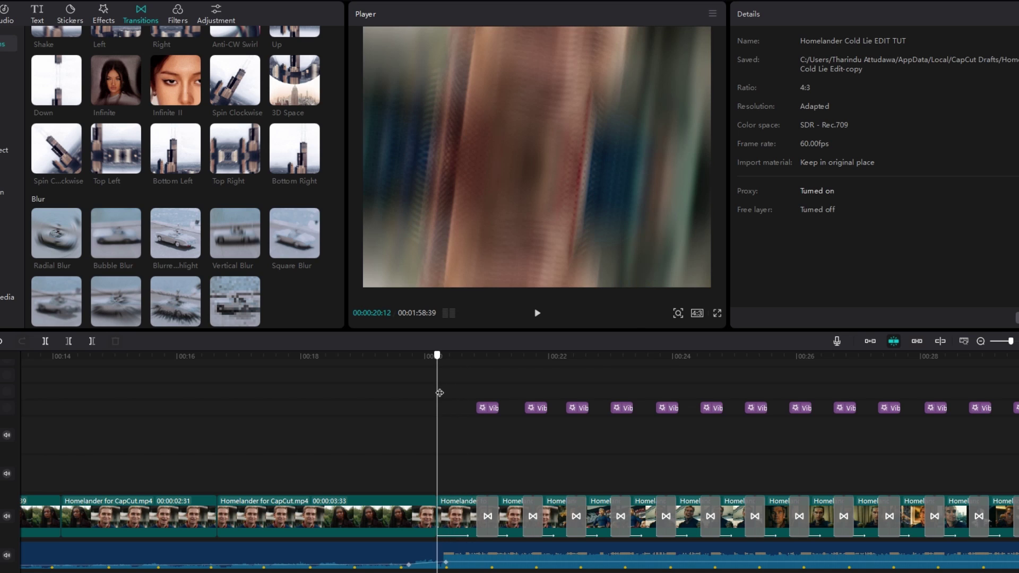
{"action": "scroll", "coordinate": [452, 457], "scroll_direction": "left", "scroll_amount": 3}
{"action": "scroll", "coordinate": [531, 452], "scroll_direction": "right", "scroll_amount": 3}
{"action": "left_click", "coordinate": [558, 408]}
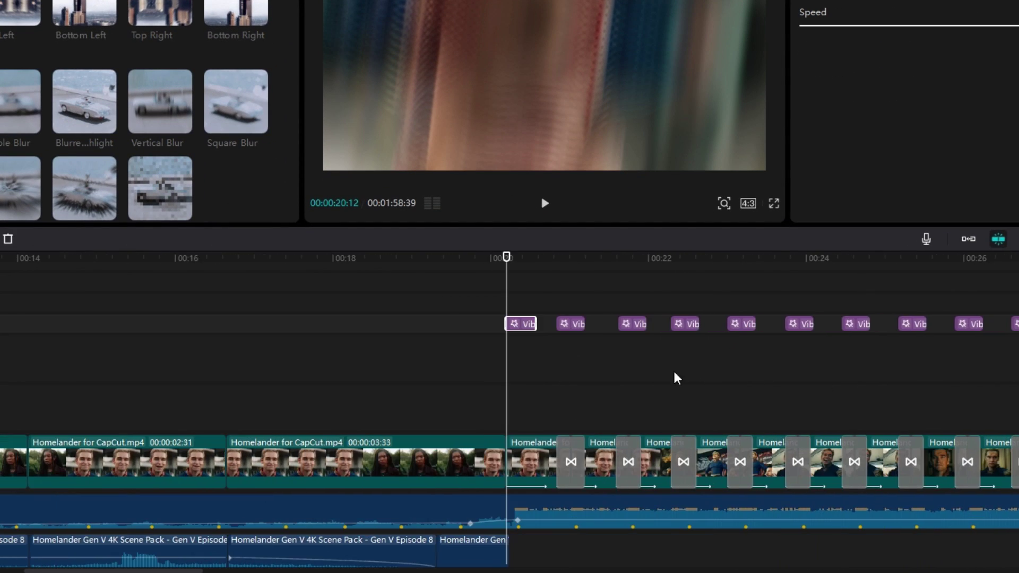
{"action": "scroll", "coordinate": [552, 364], "scroll_direction": "up", "scroll_amount": 5}
{"action": "left_click_drag", "start_coordinate": [558, 325], "coordinate": [509, 340]}
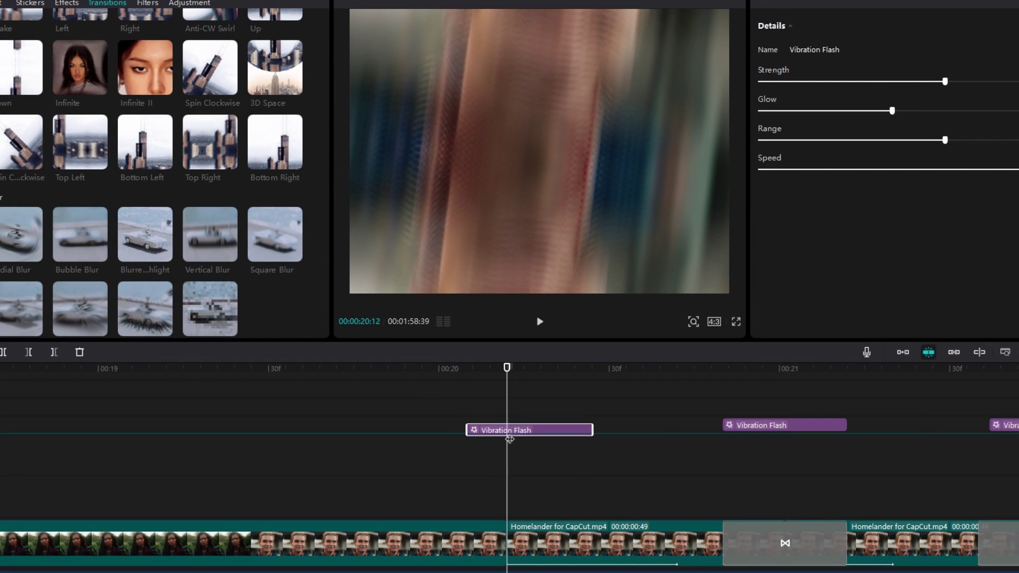
{"action": "mouse_move", "coordinate": [509, 438]}
{"action": "left_mouse_down"}
{"action": "mouse_move", "coordinate": [499, 432]}
{"action": "mouse_move", "coordinate": [507, 438]}
{"action": "left_mouse_up"}
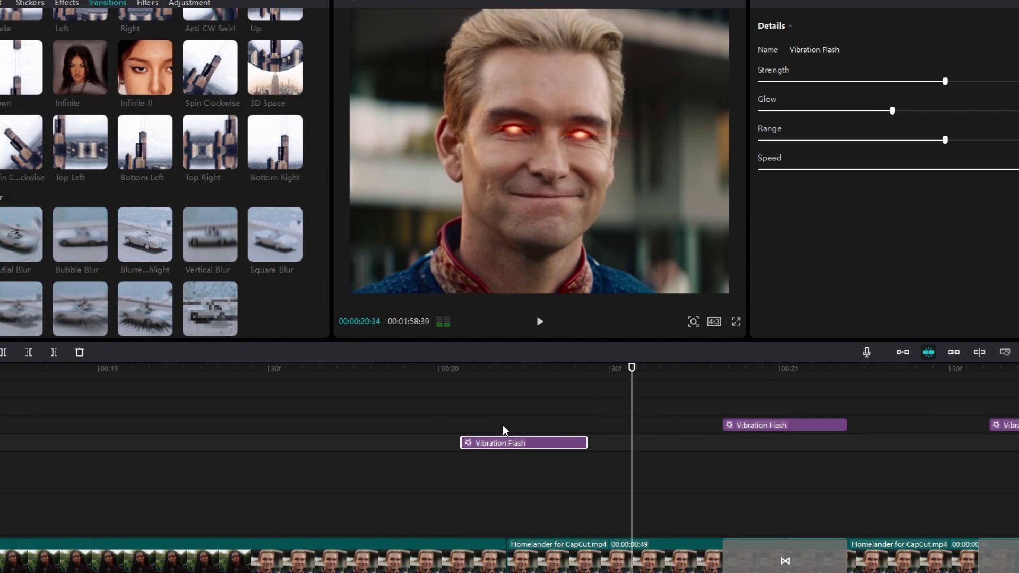
{"action": "key", "text": "ctrl+z"}
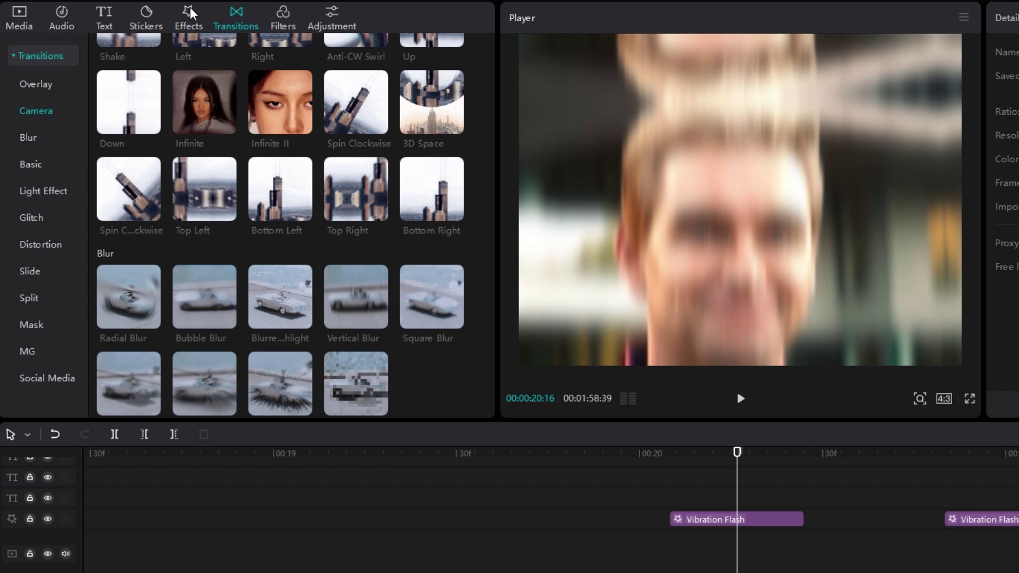
{"action": "left_click", "coordinate": [190, 16]}
Add the favourited Dizzy effect below the first Vibration Flash, starting near 00:20.
{"action": "left_click", "coordinate": [42, 84]}
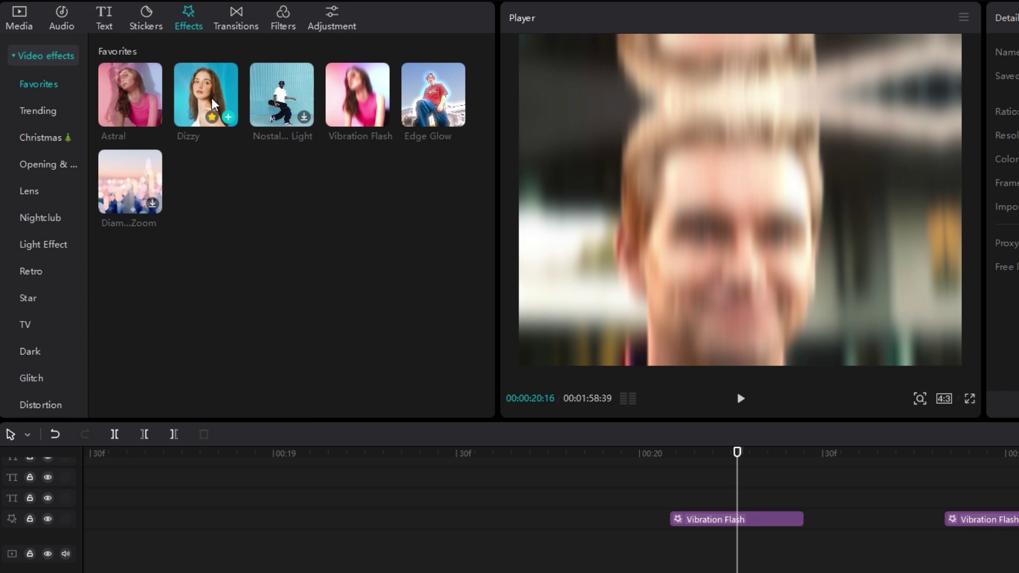
{"action": "left_click_drag", "start_coordinate": [206, 101], "coordinate": [675, 541]}
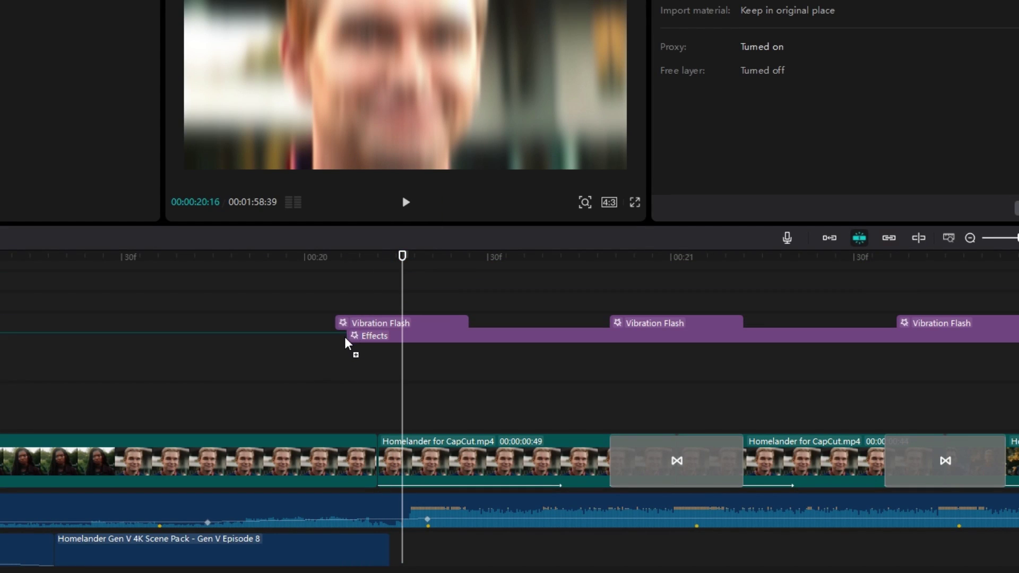
{"action": "left_click_drag", "start_coordinate": [341, 346], "coordinate": [386, 345]}
{"action": "left_click", "coordinate": [553, 344]}
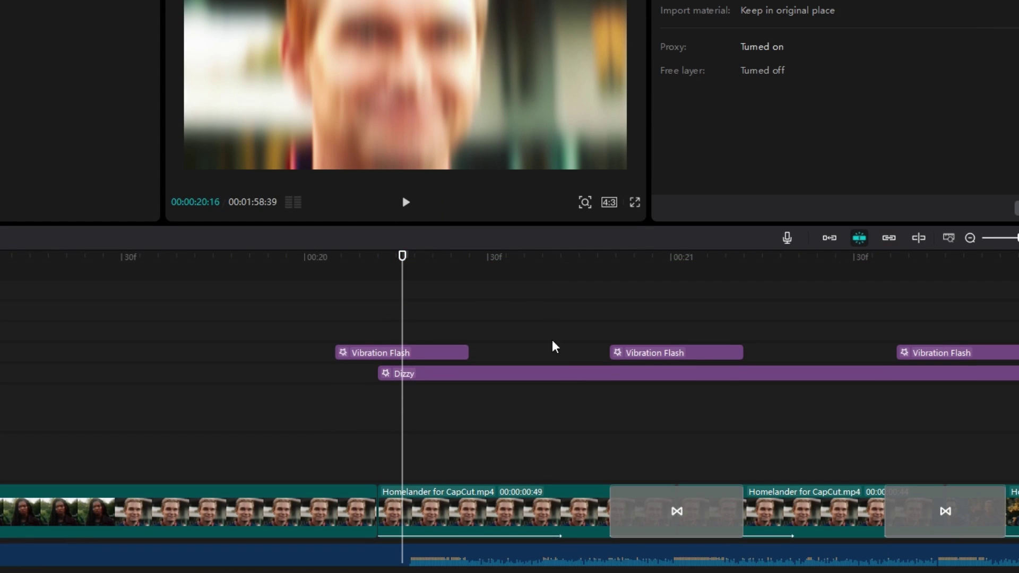
Trim the Dizzy effect so it ends around 00:20:50.
{"action": "left_click", "coordinate": [598, 257]}
{"action": "left_click_drag", "start_coordinate": [598, 258], "coordinate": [670, 288]}
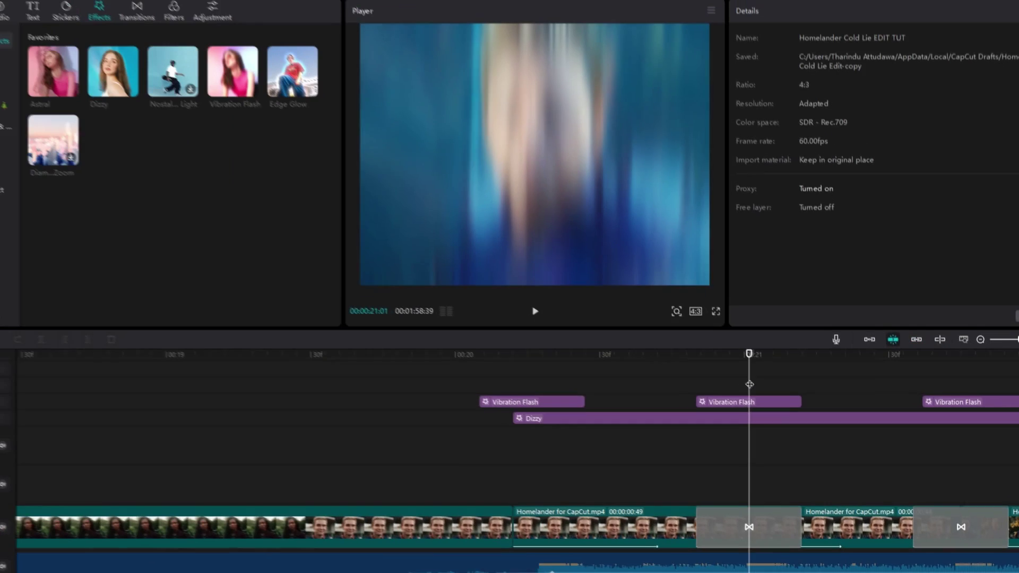
{"action": "left_click", "coordinate": [642, 337]}
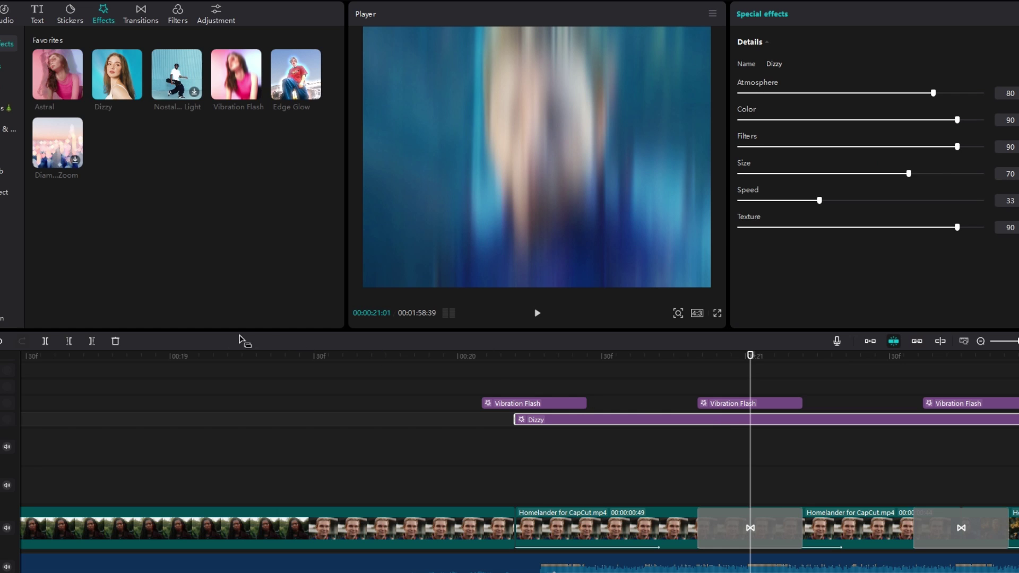
{"action": "left_click", "coordinate": [47, 341]}
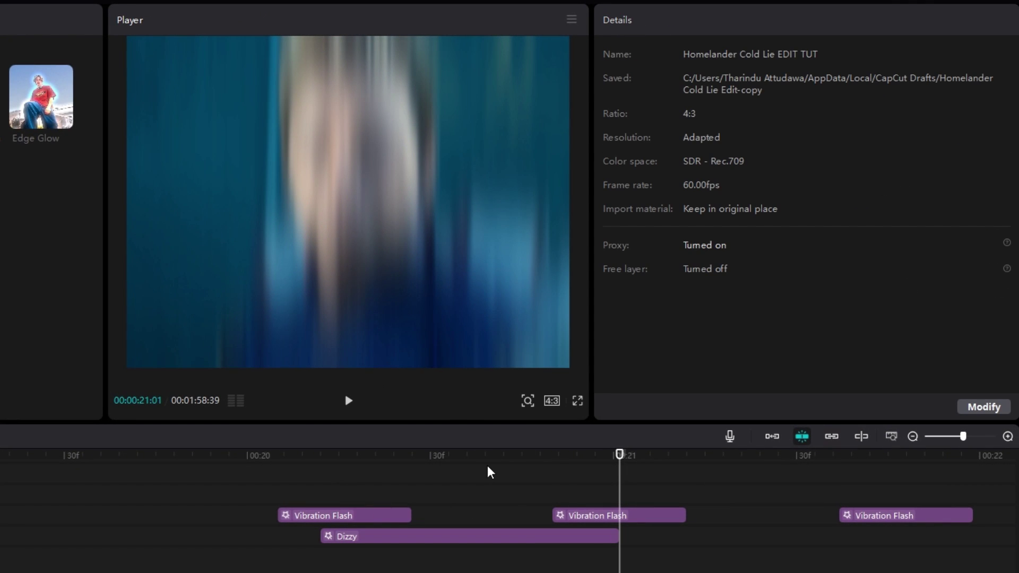
{"action": "mouse_move", "coordinate": [487, 467]}
{"action": "left_mouse_down"}
{"action": "mouse_move", "coordinate": [416, 467]}
{"action": "mouse_move", "coordinate": [489, 476]}
{"action": "left_mouse_up"}
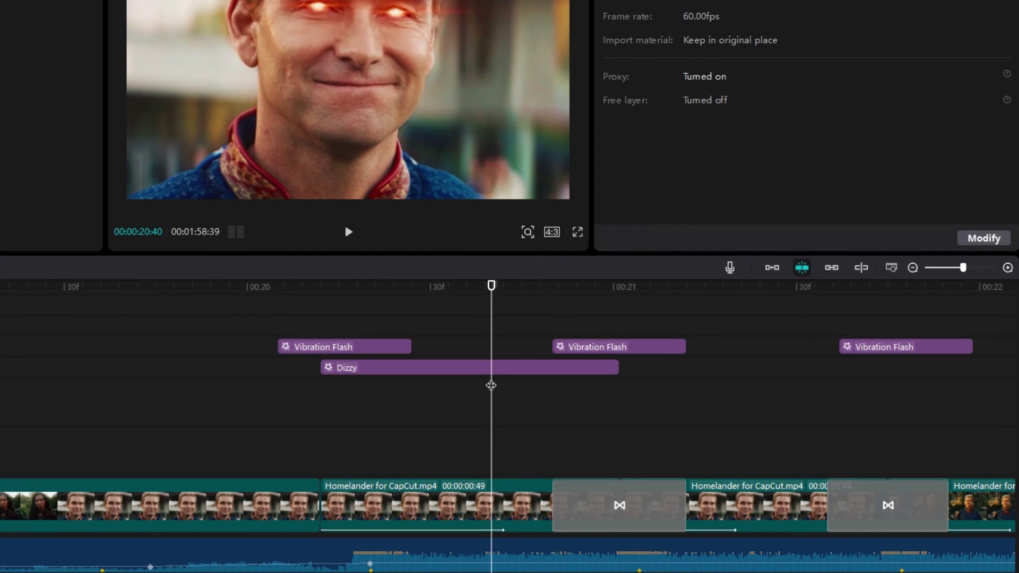
Drop the Dizzy clip's Atmosphere slider to 35 and scrub to preview the weaker blur.
{"action": "left_click", "coordinate": [491, 536]}
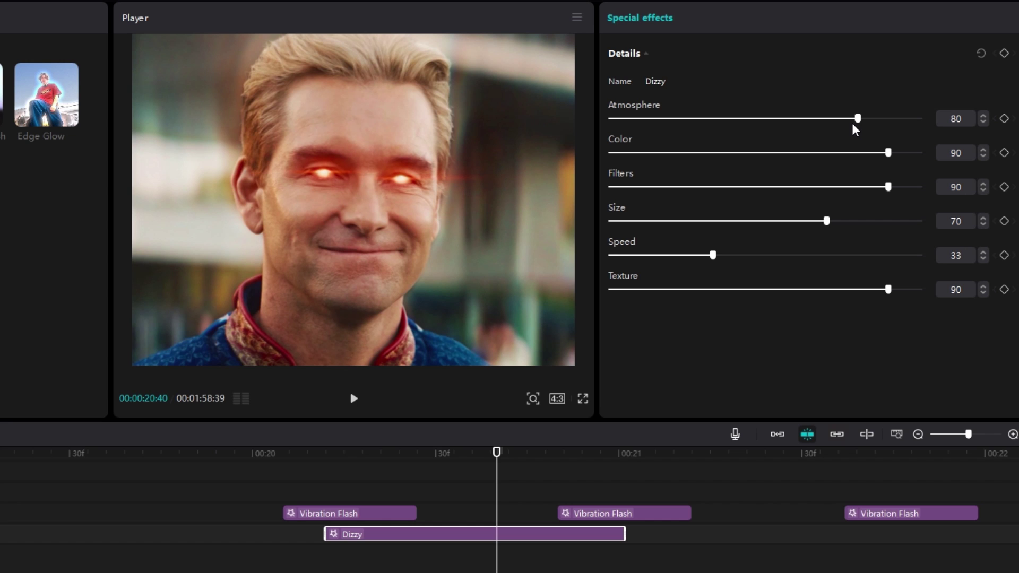
{"action": "left_click_drag", "start_coordinate": [851, 120], "coordinate": [718, 142]}
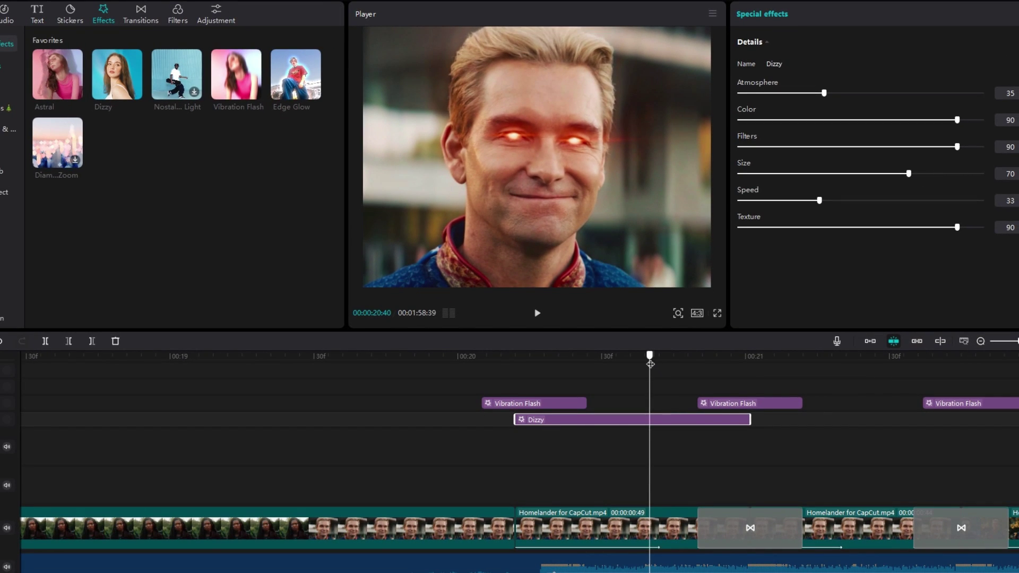
{"action": "left_click_drag", "start_coordinate": [650, 364], "coordinate": [590, 379]}
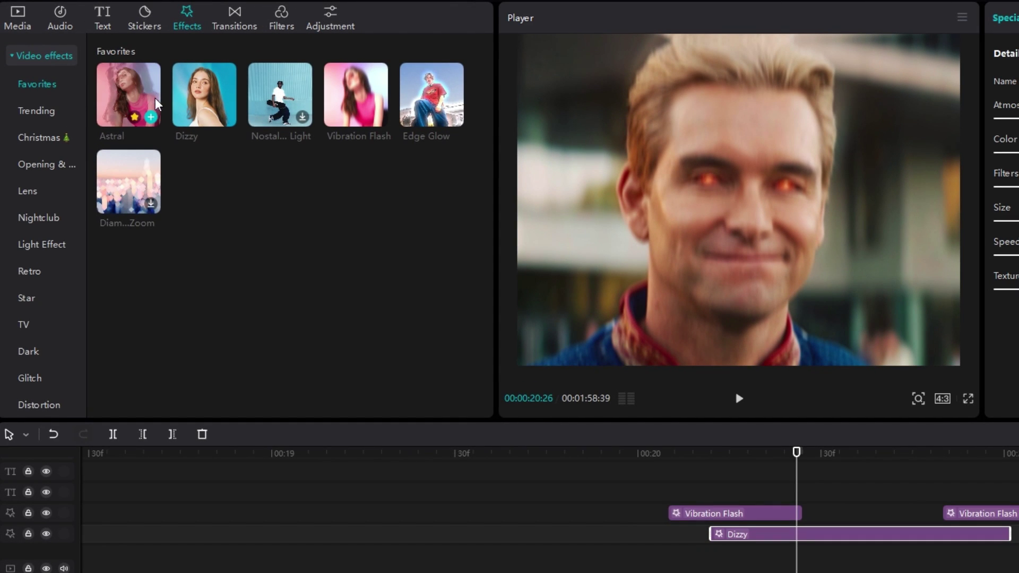
Add the Astral effect over the first Vibration Flash and play back the section.
{"action": "scroll", "coordinate": [130, 371], "scroll_direction": "down", "scroll_amount": 10}
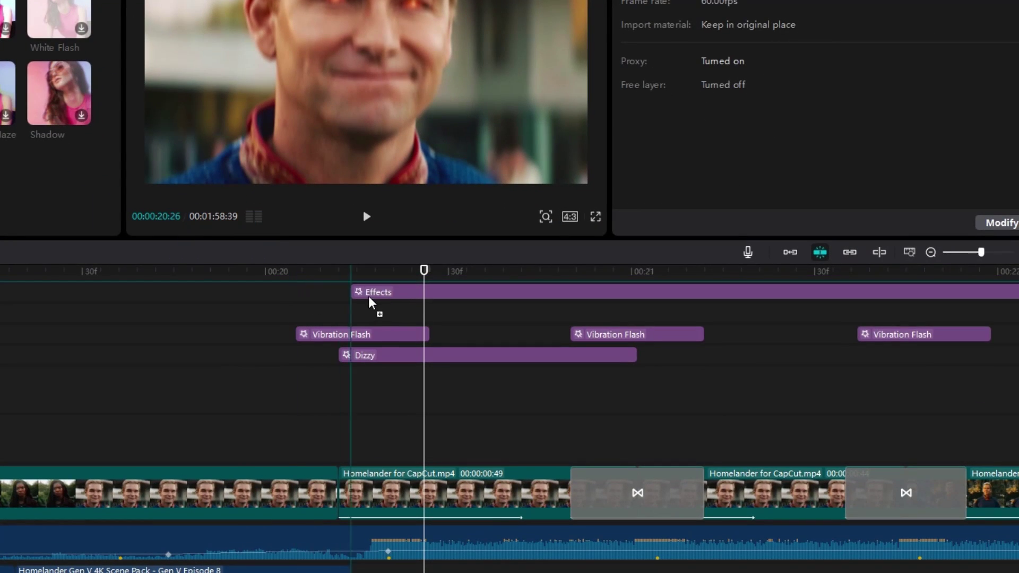
{"action": "left_click_drag", "start_coordinate": [370, 302], "coordinate": [438, 348]}
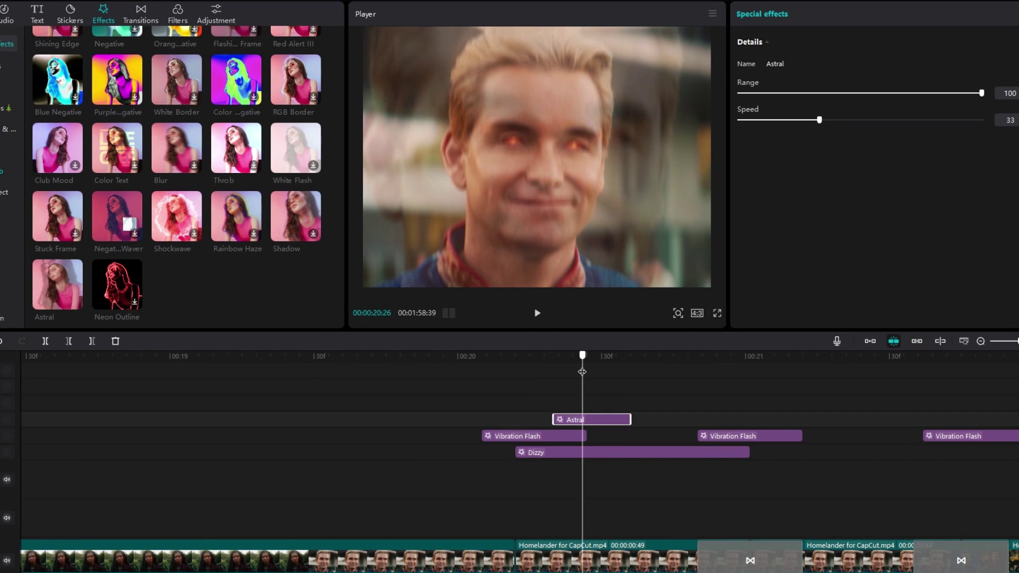
{"action": "left_click_drag", "start_coordinate": [582, 372], "coordinate": [453, 375]}
{"action": "key", "text": "space"}
{"action": "left_click", "coordinate": [463, 371]}
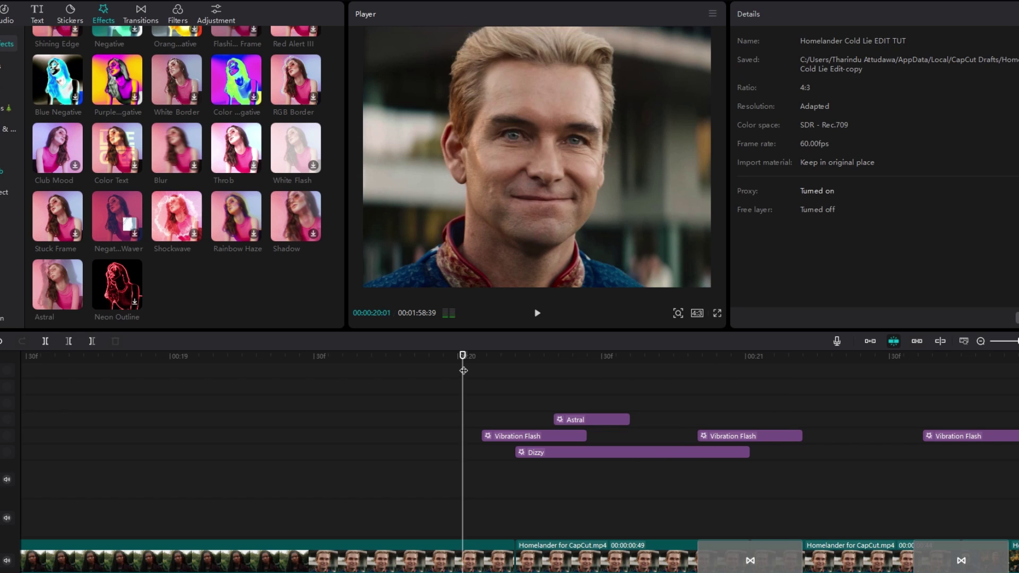
{"action": "key", "text": "space"}
{"action": "left_click_drag", "start_coordinate": [467, 370], "coordinate": [527, 378]}
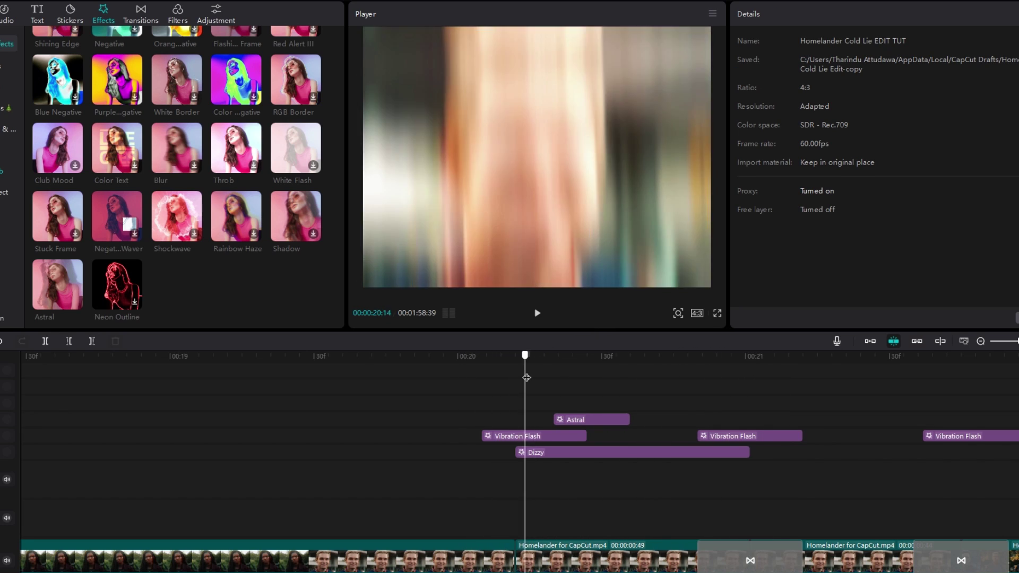
Set the Homelander clip's Scale to 120 at 00:00:21:01, creating a keyframe.
{"action": "left_click", "coordinate": [374, 451]}
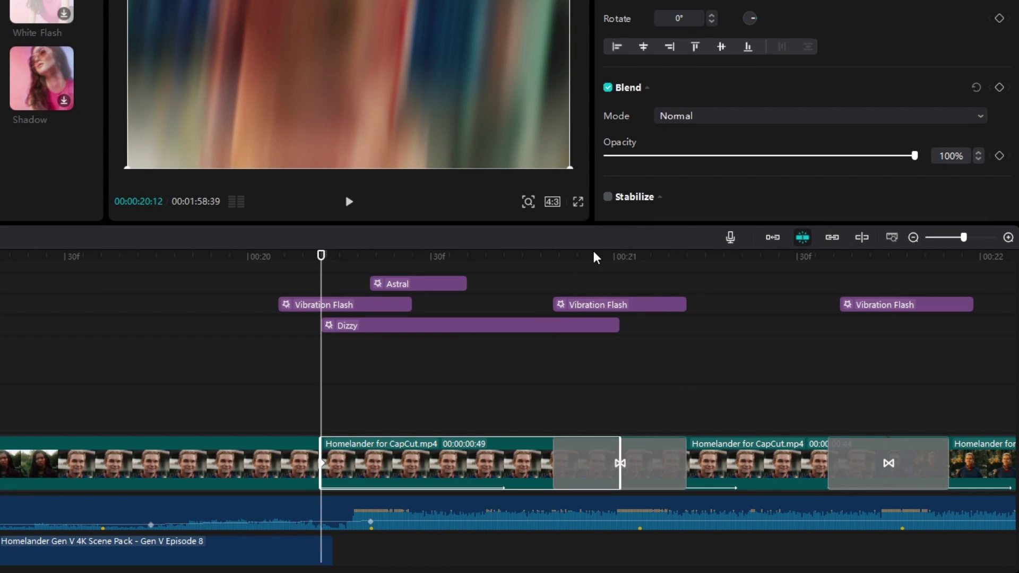
{"action": "left_click", "coordinate": [619, 256]}
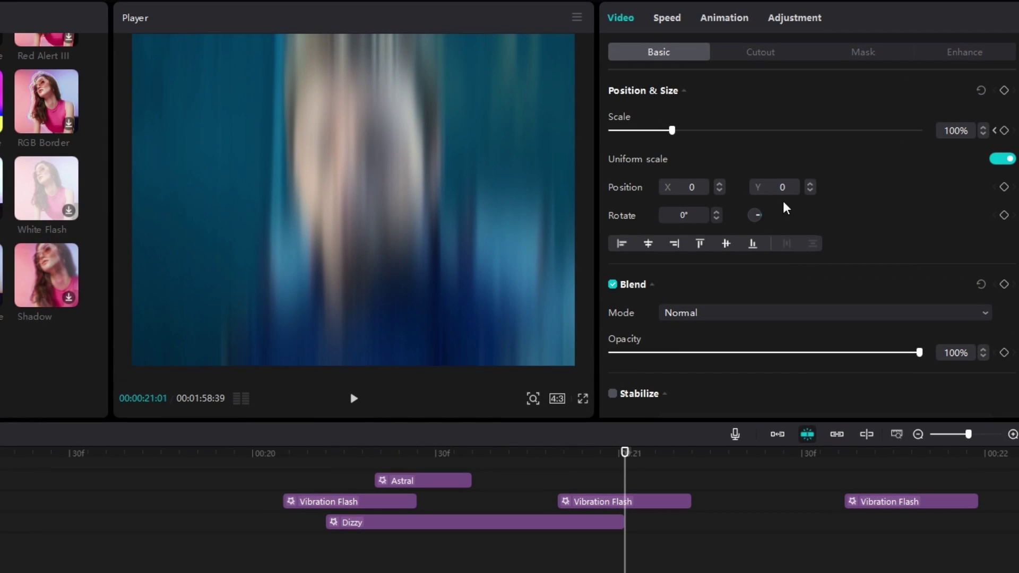
{"action": "type", "text": "120"}
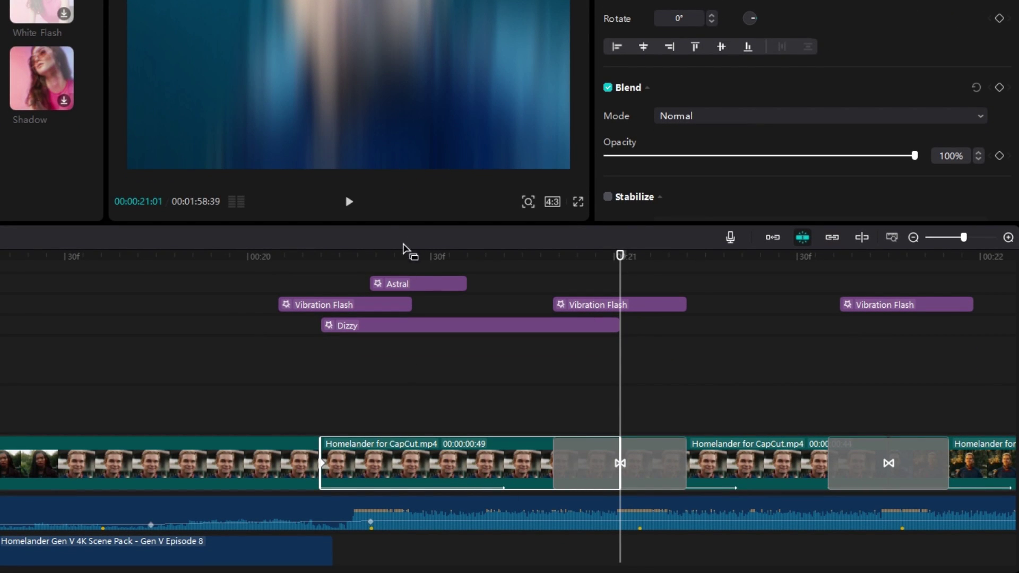
Apply the second eased curve preset to the Homelander clip's Scale keyframes.
{"action": "left_click", "coordinate": [399, 256]}
{"action": "right_click", "coordinate": [399, 444]}
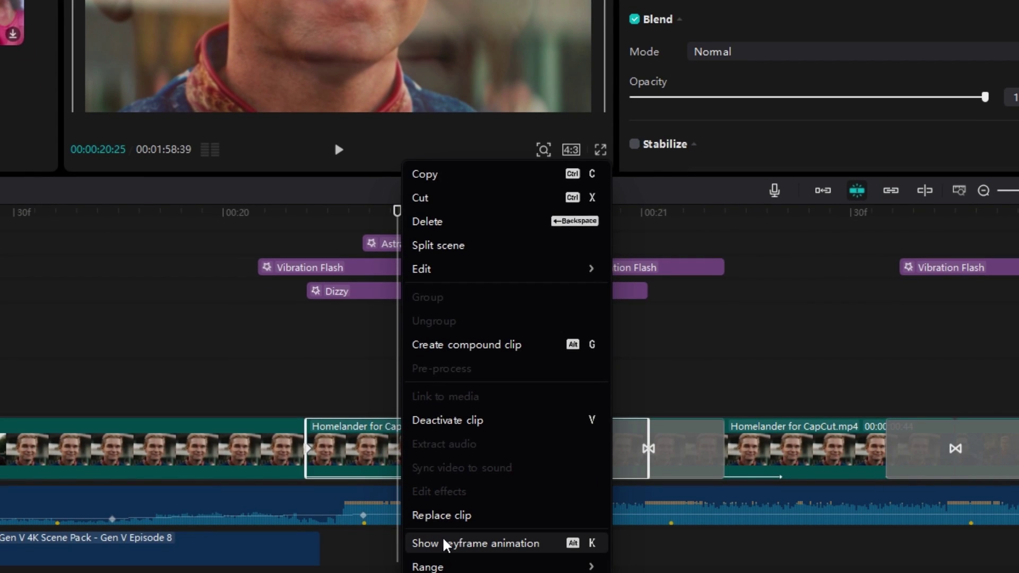
{"action": "left_click", "coordinate": [445, 544]}
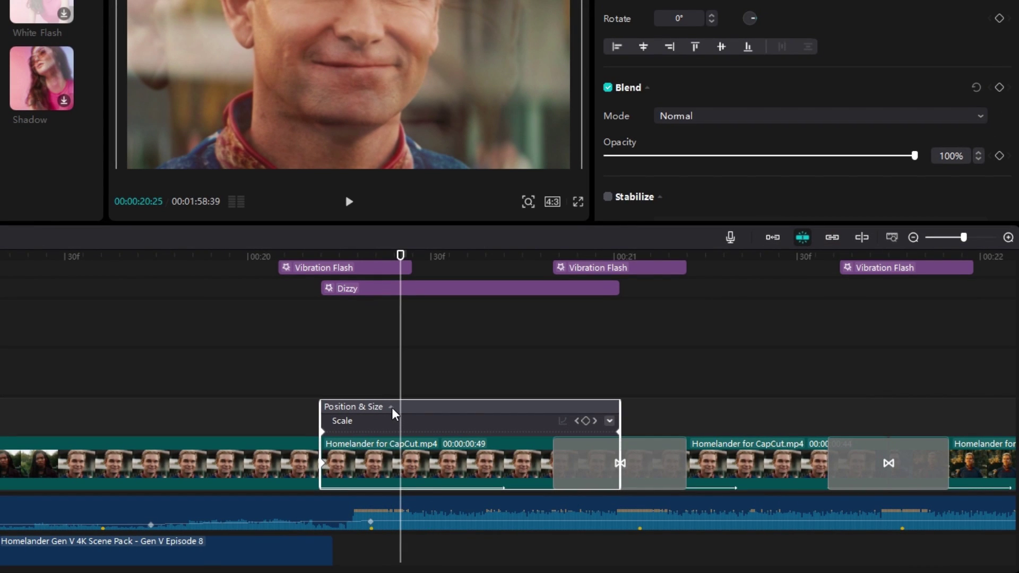
{"action": "left_click", "coordinate": [609, 422]}
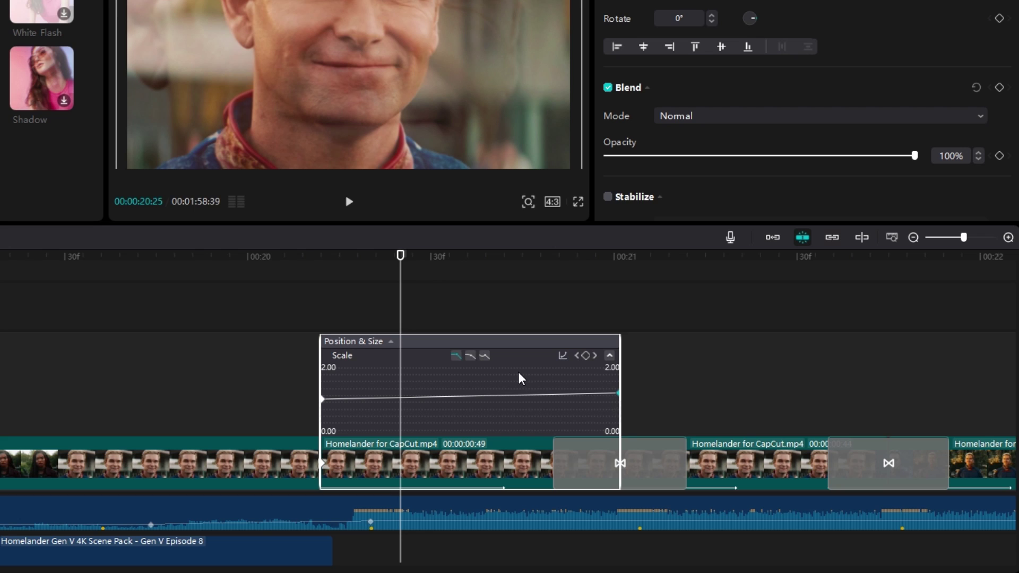
{"action": "left_click", "coordinate": [470, 355]}
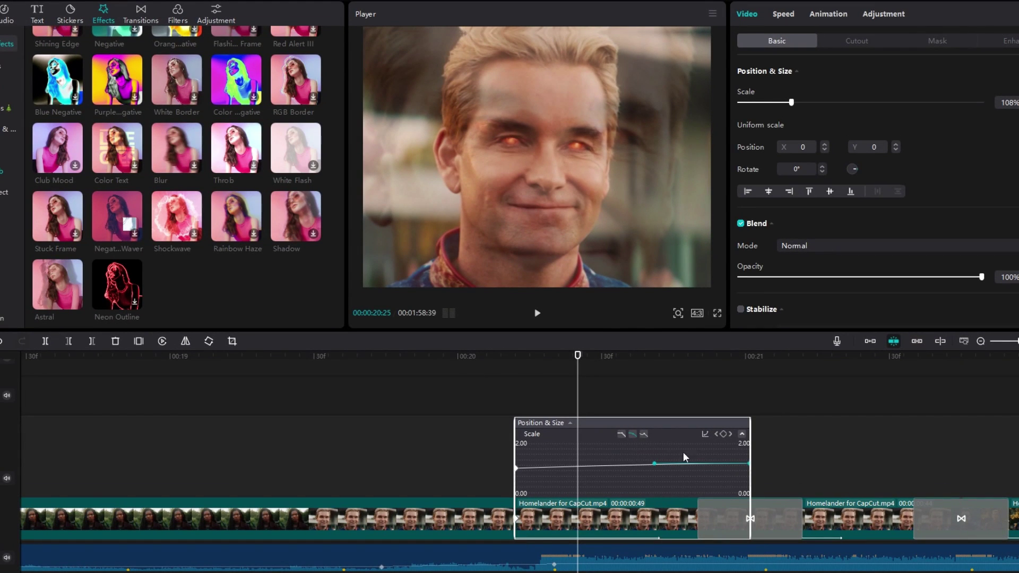
{"action": "left_click", "coordinate": [558, 423]}
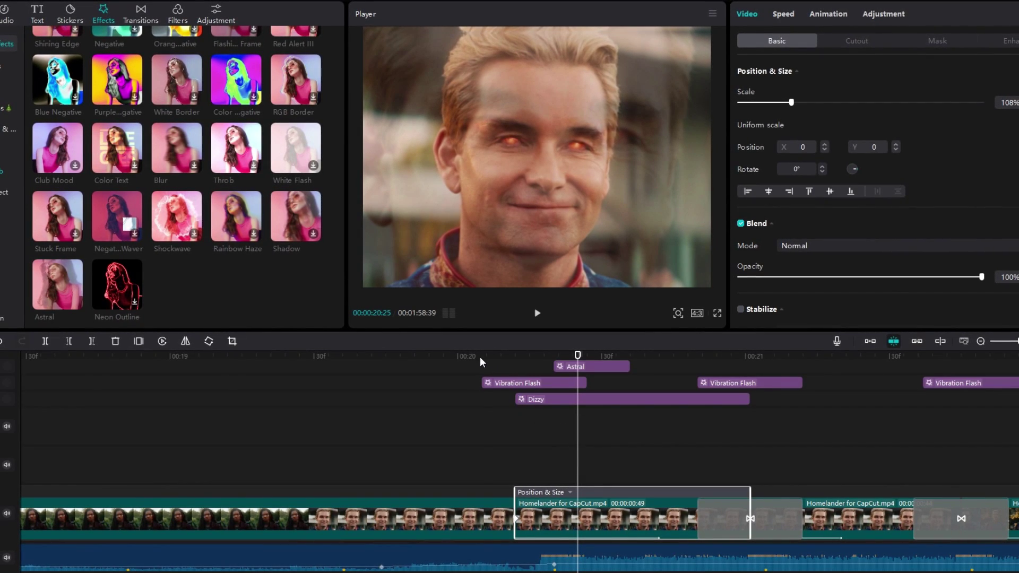
Replay and scrub through the zoom-in to check the gradual push-in.
{"action": "left_click", "coordinate": [482, 361]}
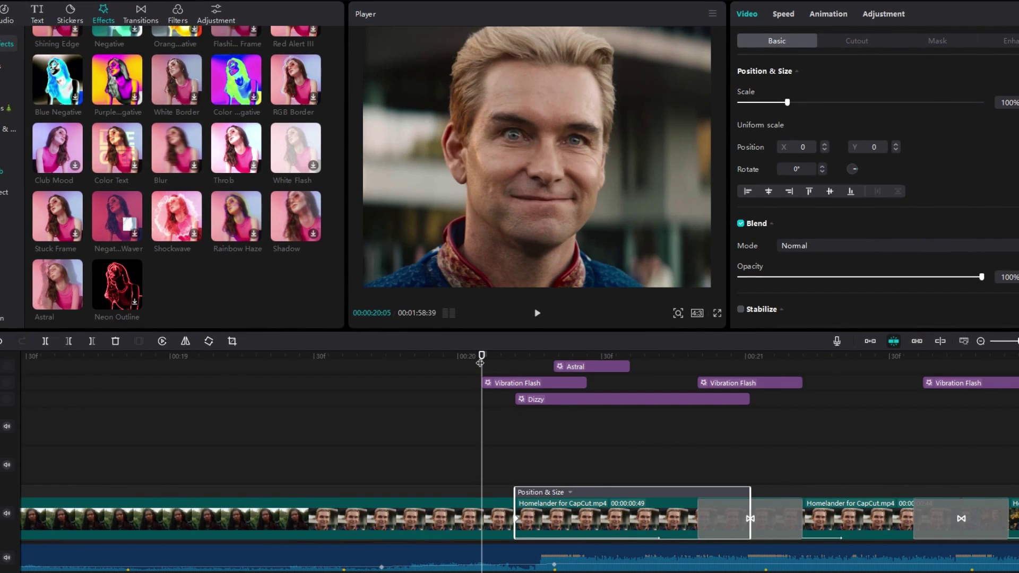
{"action": "key", "text": "space"}
{"action": "left_click", "coordinate": [480, 362]}
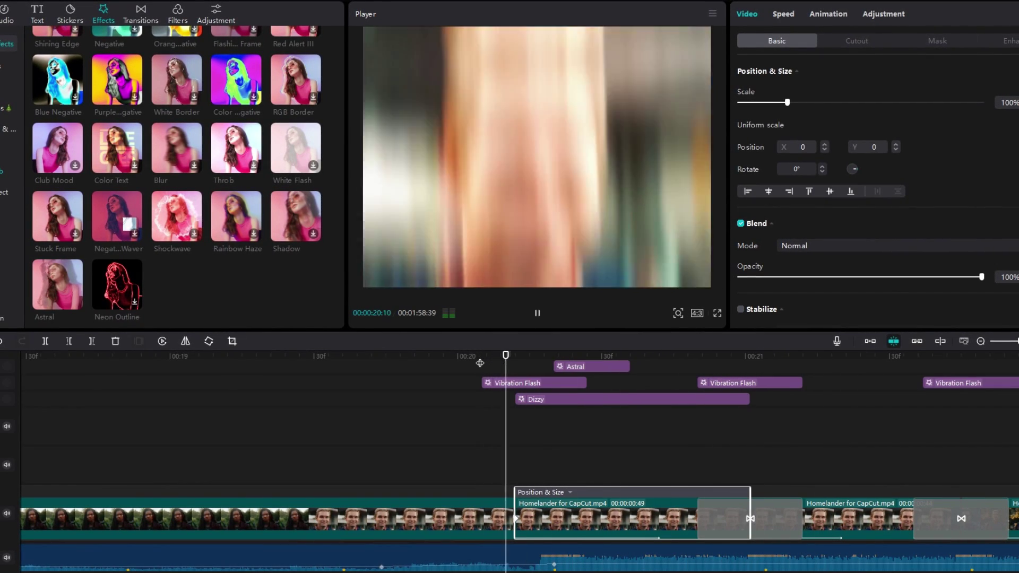
{"action": "key", "text": "space"}
{"action": "left_click", "coordinate": [480, 362]}
{"action": "key", "text": "space"}
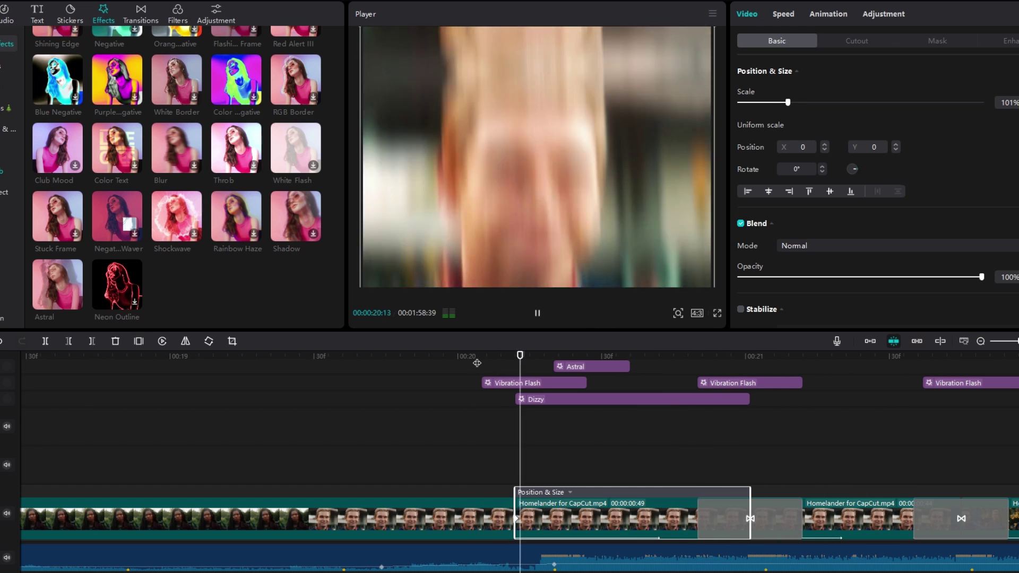
{"action": "key", "text": "space"}
{"action": "left_click_drag", "start_coordinate": [485, 359], "coordinate": [572, 391]}
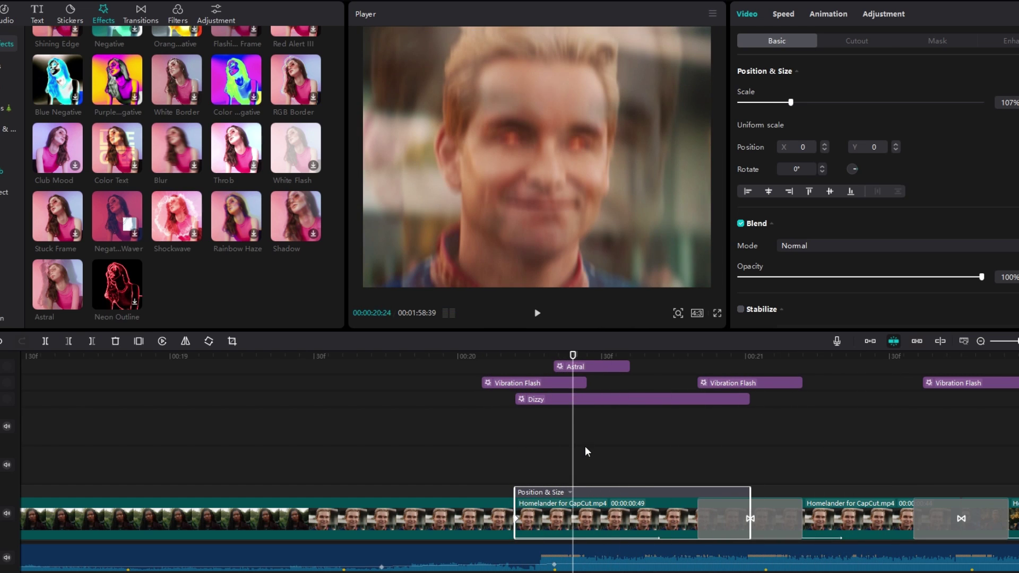
{"action": "scroll", "coordinate": [587, 451], "scroll_direction": "down", "scroll_amount": 5}
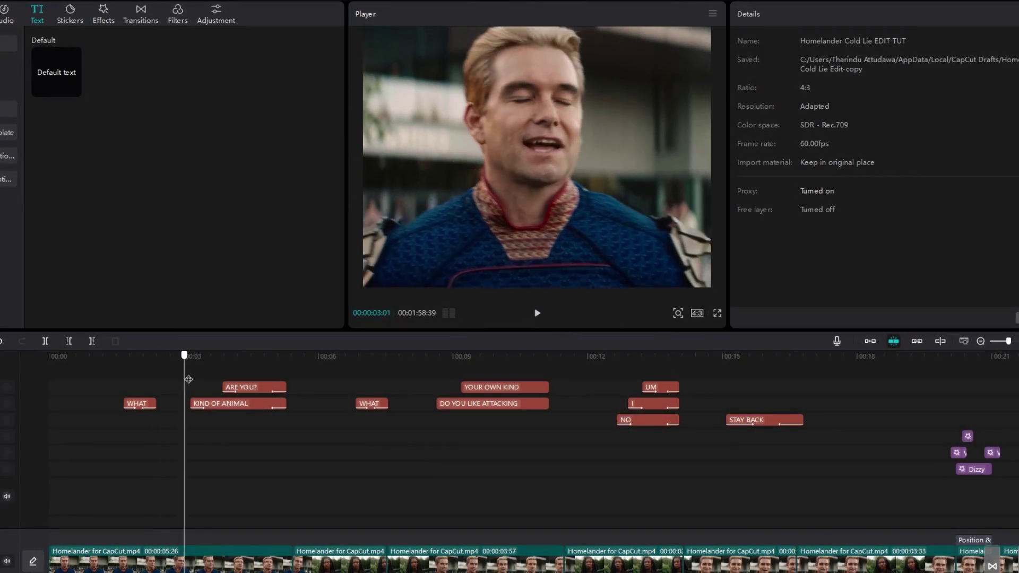
Scrub to about 00:00:04 to view the KIND OF ANIMAL and ARE YOU? captions.
{"action": "left_click_drag", "start_coordinate": [188, 379], "coordinate": [236, 397]}
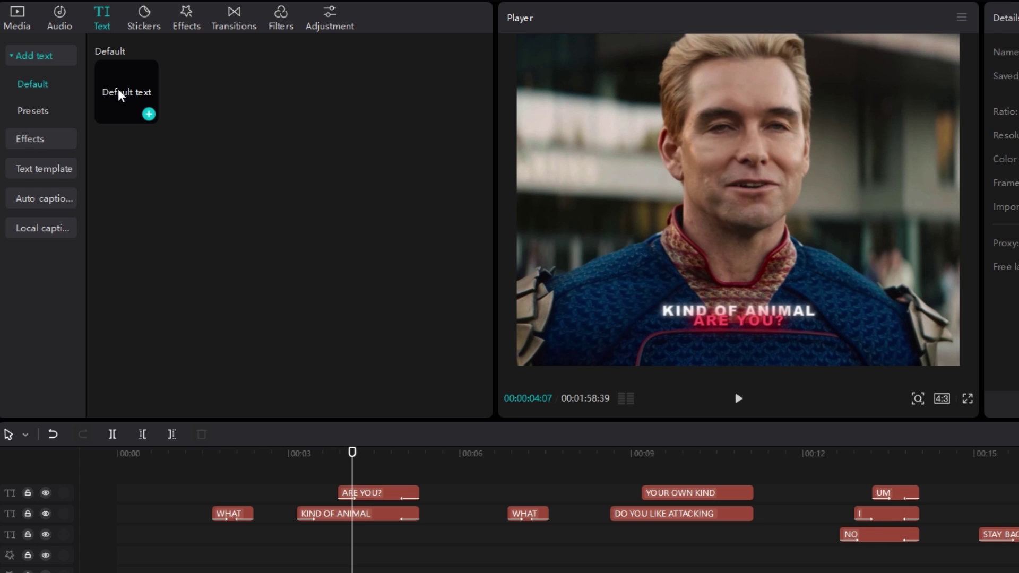
Set character spacing 2 on DO YOU LIKE ATTACKING and YOUR OWN KIND, then reselect the first alone.
{"action": "left_click", "coordinate": [67, 198]}
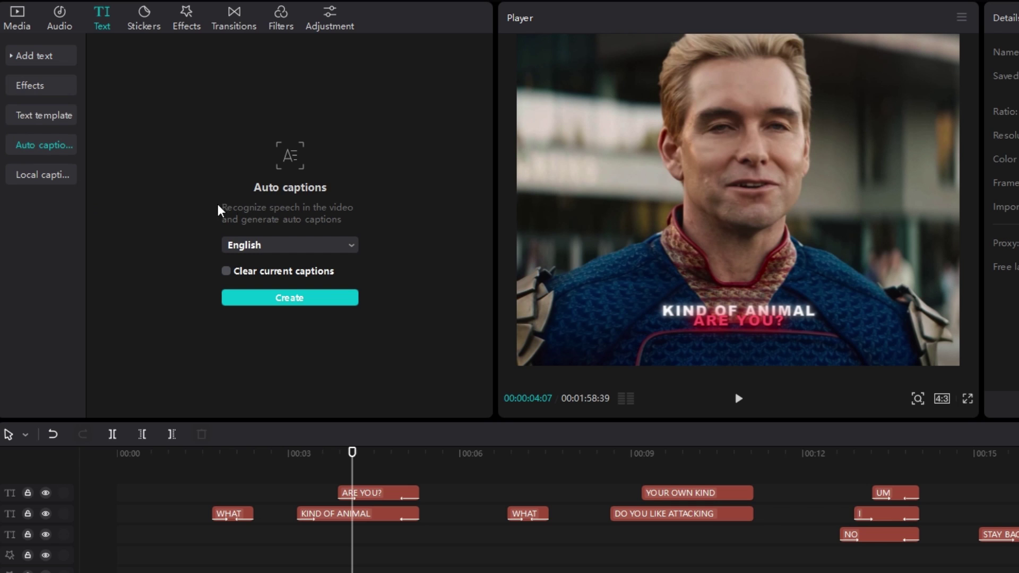
{"action": "left_click", "coordinate": [655, 513]}
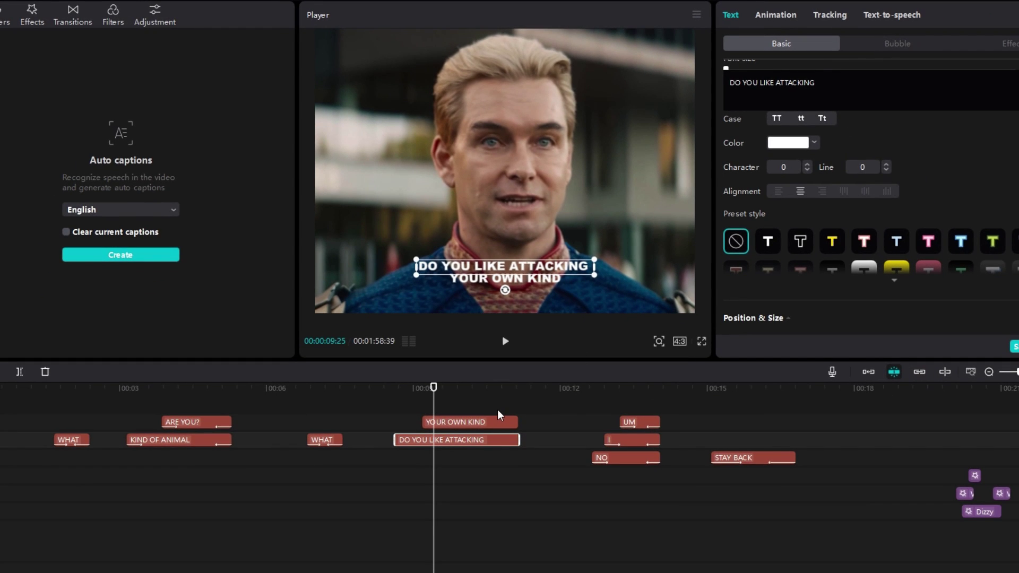
{"action": "left_click", "coordinate": [501, 417], "text": "ctrl"}
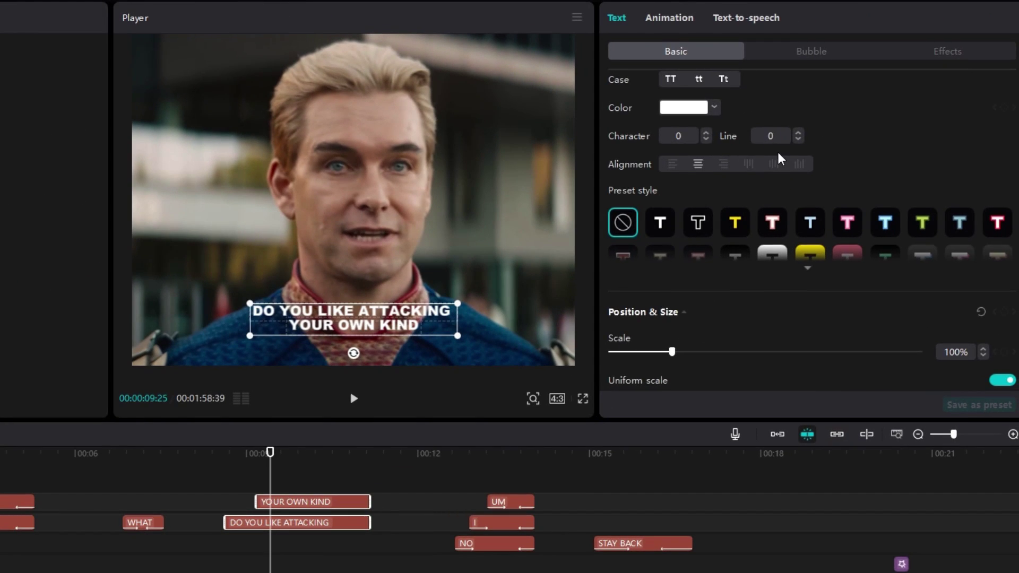
{"action": "scroll", "coordinate": [778, 153], "scroll_direction": "up", "scroll_amount": 2}
{"action": "left_click", "coordinate": [683, 188]}
{"action": "type", "text": "1"}
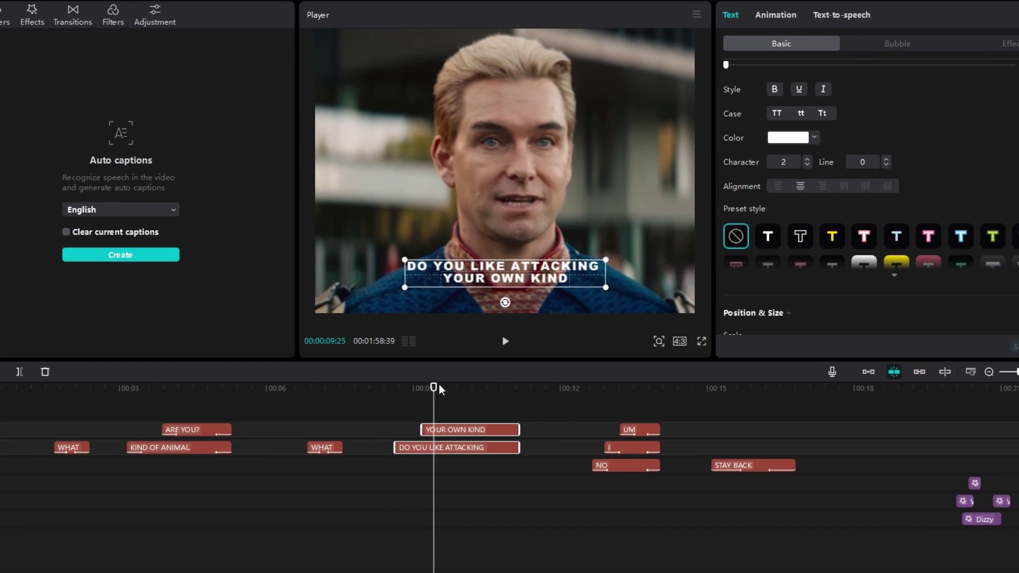
{"action": "left_click_drag", "start_coordinate": [276, 449], "coordinate": [240, 451]}
{"action": "left_click", "coordinate": [264, 522]}
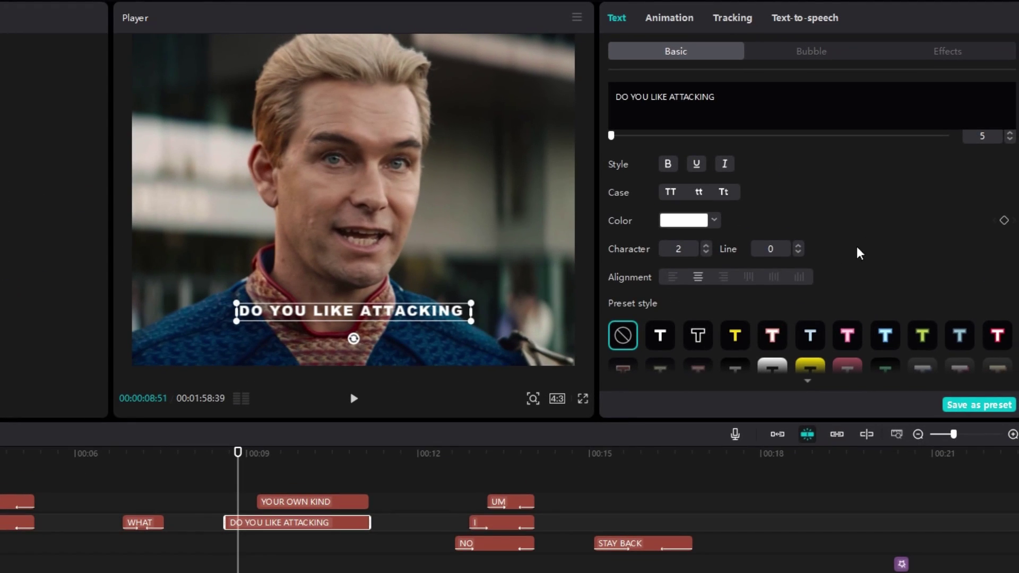
{"action": "scroll", "coordinate": [929, 201], "scroll_direction": "down", "scroll_amount": 10}
Turn on a white glow for DO YOU LIKE ATTACKING with intensity 30 and range 45.
{"action": "scroll", "coordinate": [848, 233], "scroll_direction": "down", "scroll_amount": 1}
{"action": "left_click", "coordinate": [613, 248]}
{"action": "scroll", "coordinate": [701, 255], "scroll_direction": "down", "scroll_amount": 2}
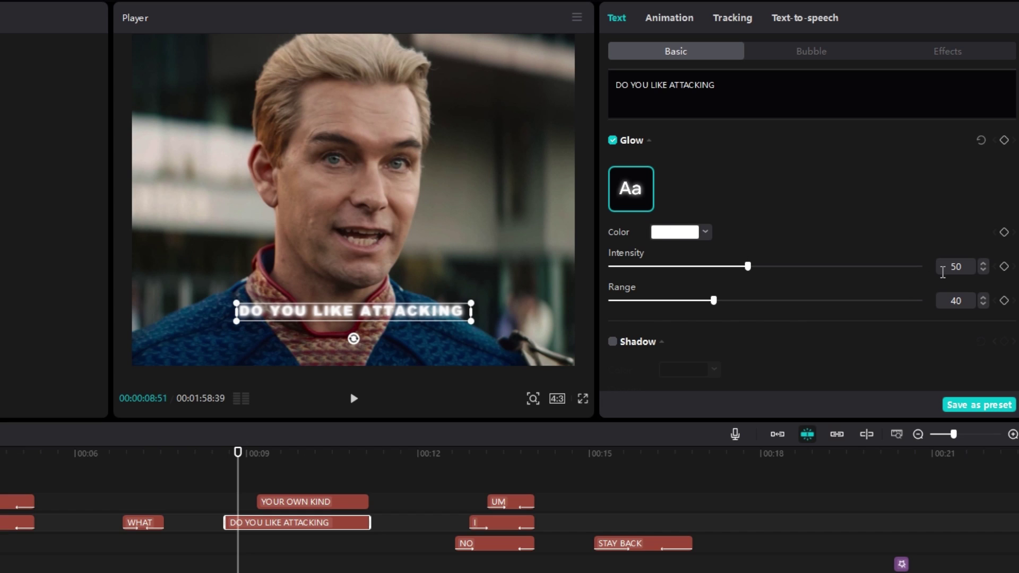
{"action": "type", "text": "30"}
{"action": "key", "text": "Return"}
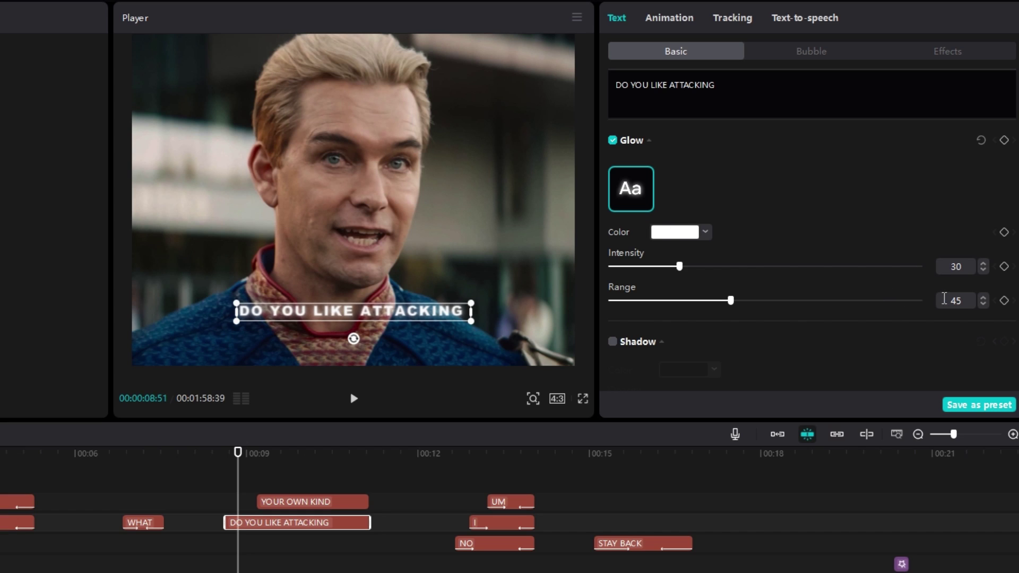
Add a drop shadow to the caption at 64% opacity with 100% blur.
{"action": "scroll", "coordinate": [743, 302], "scroll_direction": "down", "scroll_amount": 1}
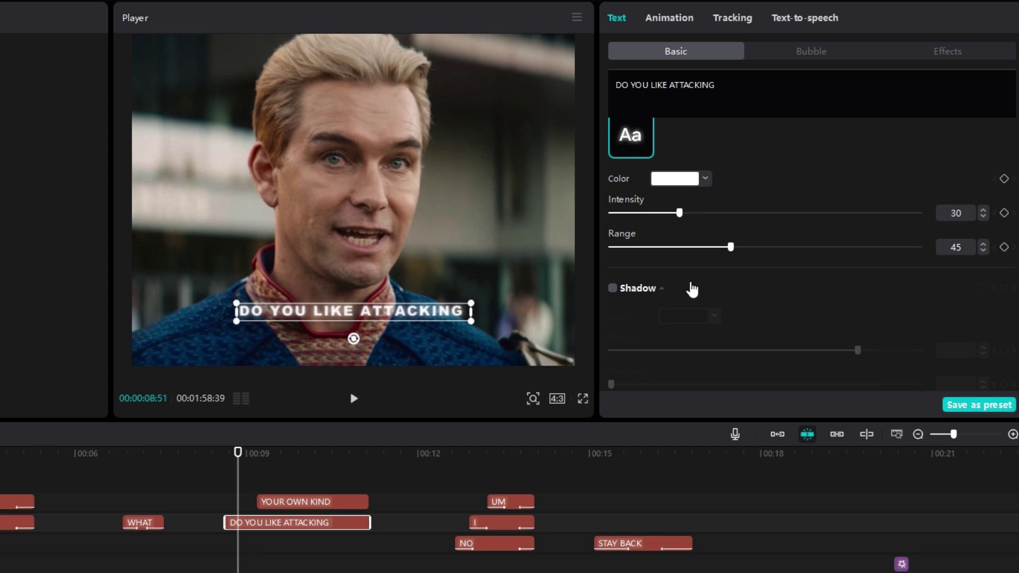
{"action": "left_click", "coordinate": [611, 289]}
{"action": "scroll", "coordinate": [701, 278], "scroll_direction": "down", "scroll_amount": 1}
{"action": "scroll", "coordinate": [698, 273], "scroll_direction": "down", "scroll_amount": 2}
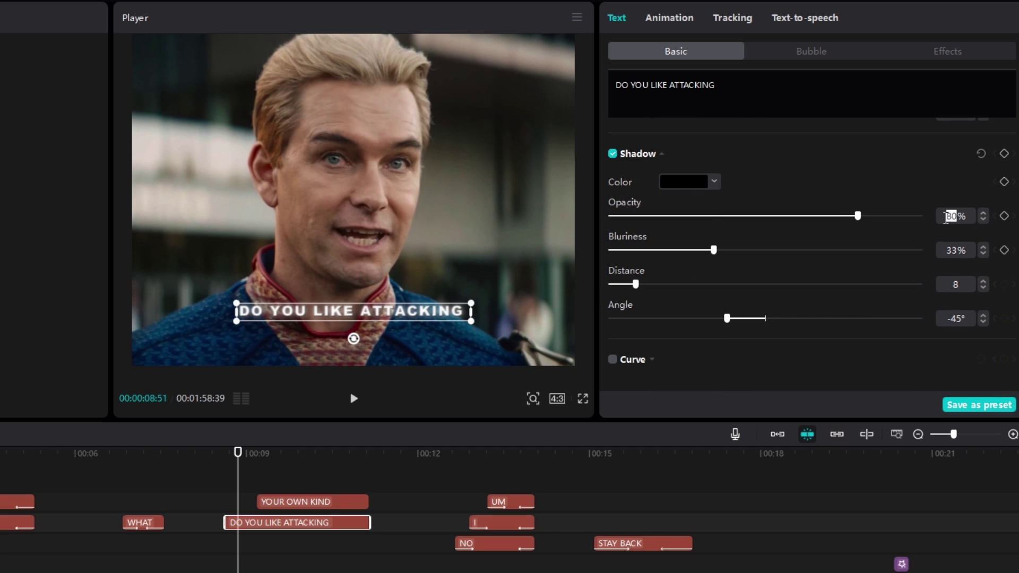
{"action": "type", "text": "64"}
{"action": "key", "text": "Return"}
{"action": "left_click_drag", "start_coordinate": [900, 250], "coordinate": [936, 249]}
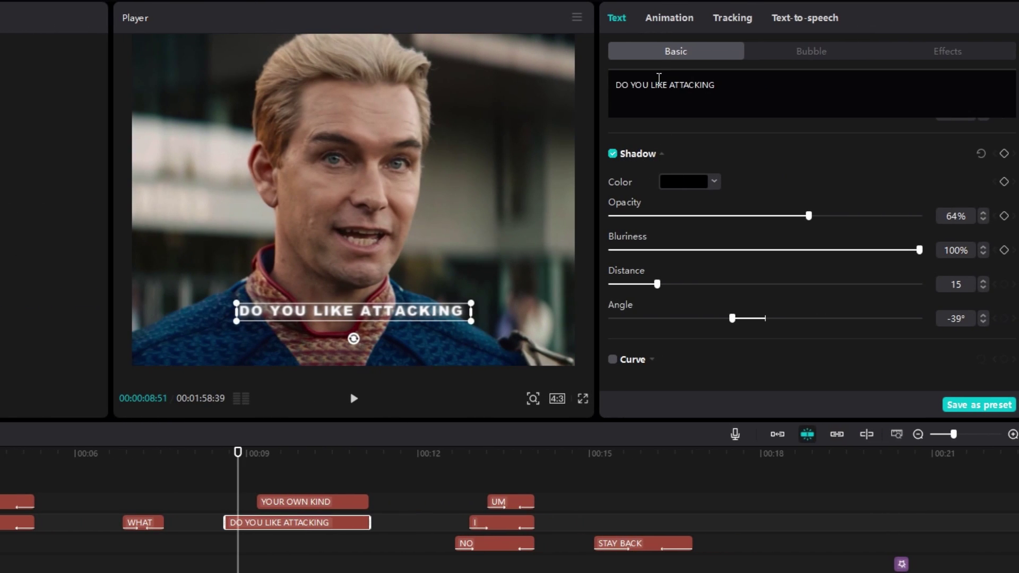
{"action": "left_click", "coordinate": [670, 19]}
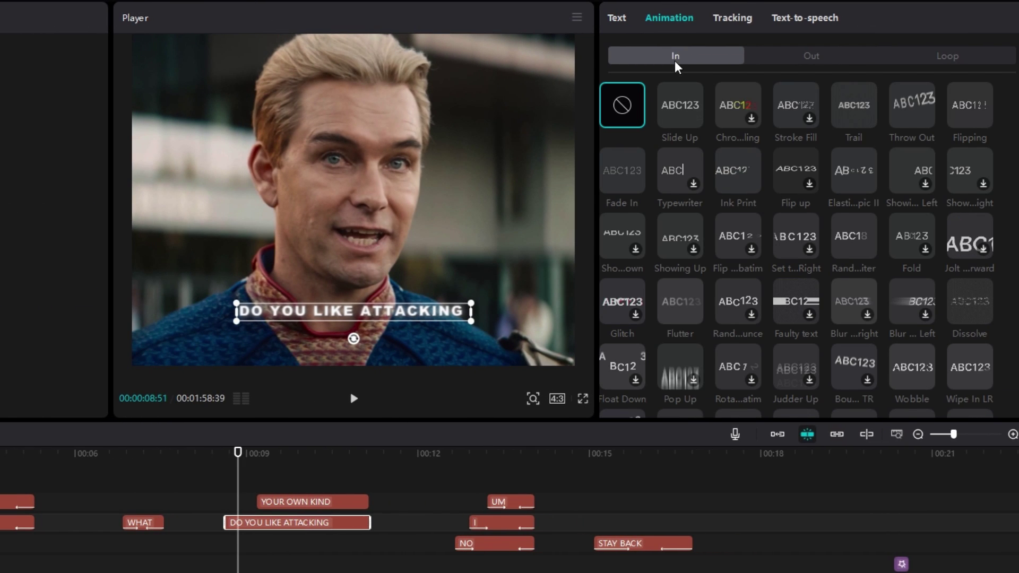
Give the DO YOU LIKE ATTACKING caption a 0.3 s entrance animation and a Fade Out exit.
{"action": "scroll", "coordinate": [767, 248], "scroll_direction": "down", "scroll_amount": 10}
{"action": "left_click", "coordinate": [921, 363]}
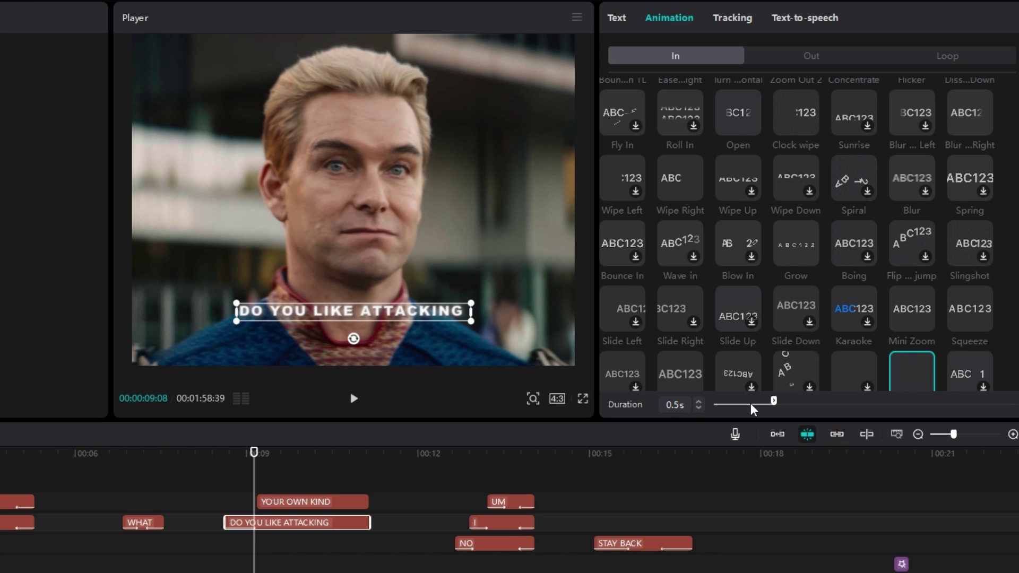
{"action": "key", "text": "Return"}
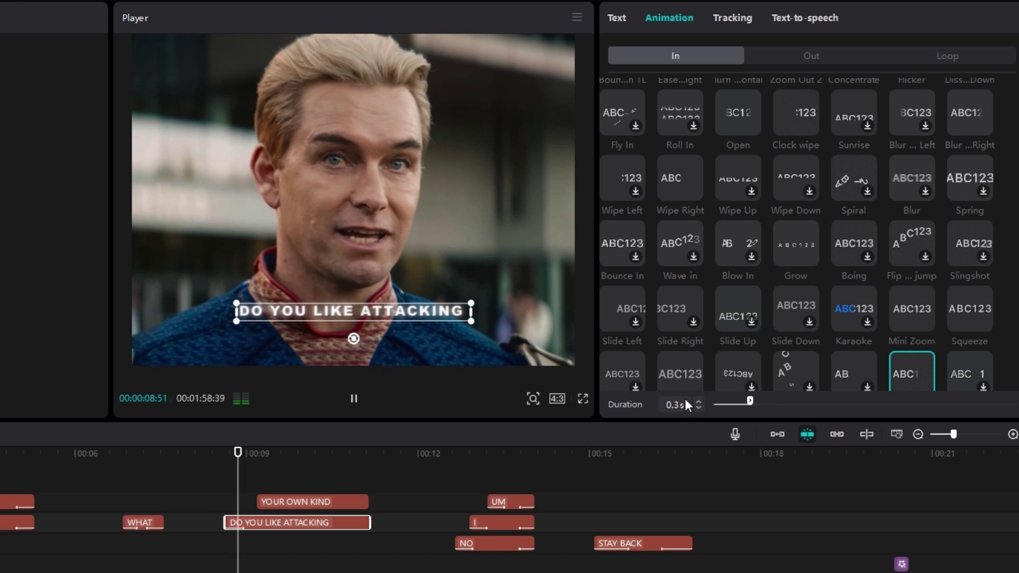
{"action": "left_click", "coordinate": [800, 62]}
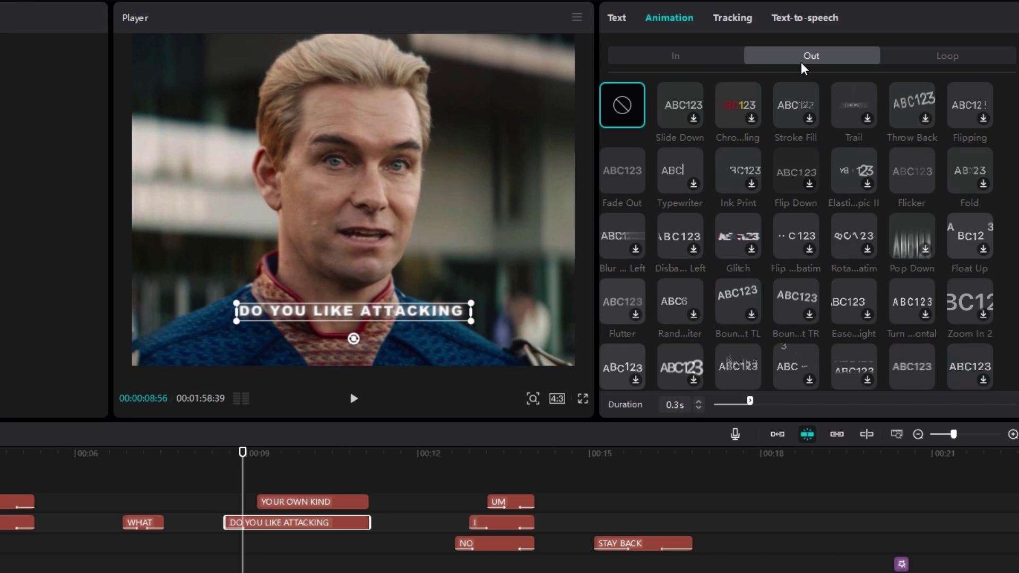
{"action": "left_click", "coordinate": [615, 182]}
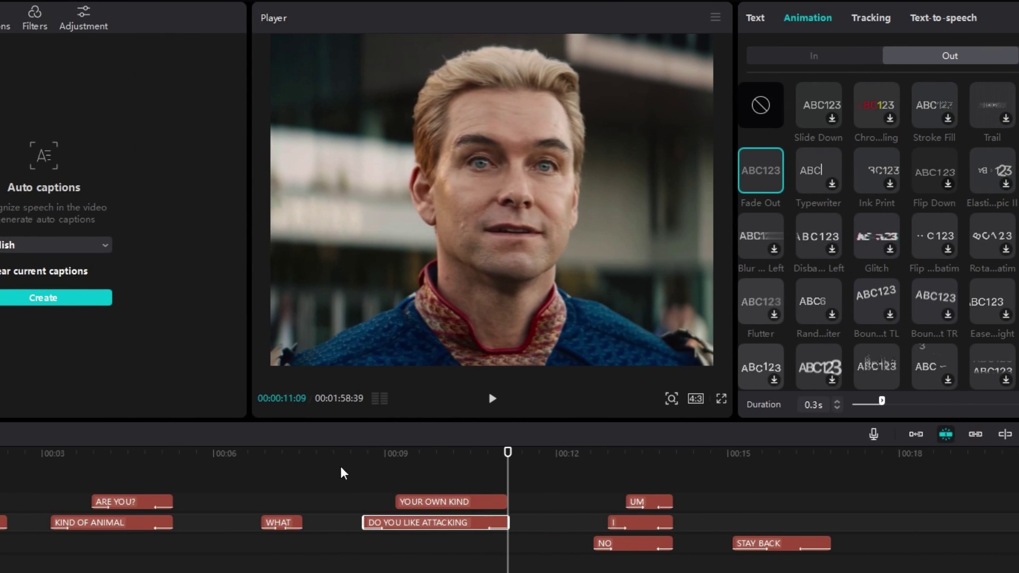
Hide the top caption track, play the caption to see its fade, then show the track again.
{"action": "left_click", "coordinate": [217, 464]}
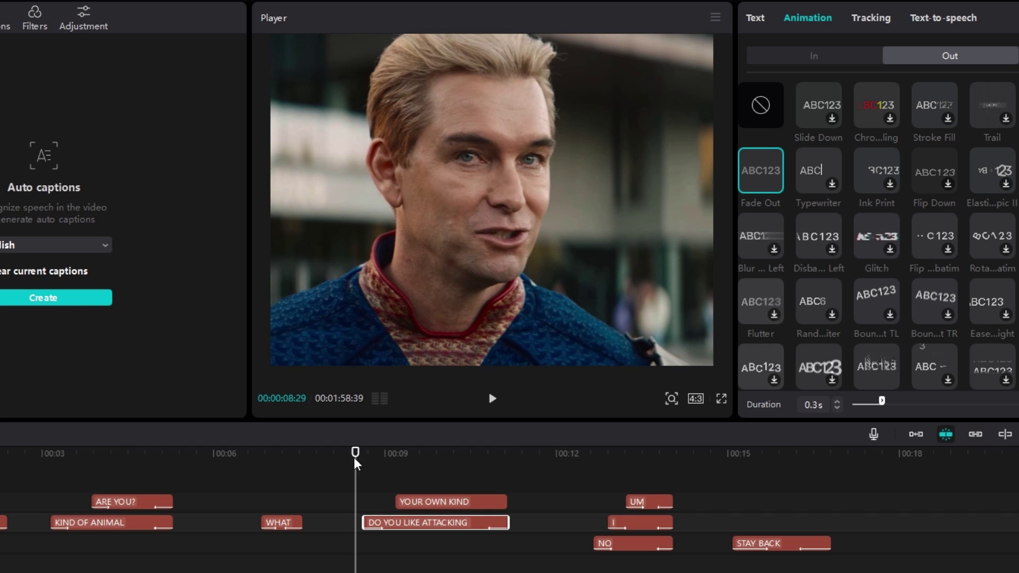
{"action": "left_click", "coordinate": [340, 496]}
{"action": "key", "text": "space"}
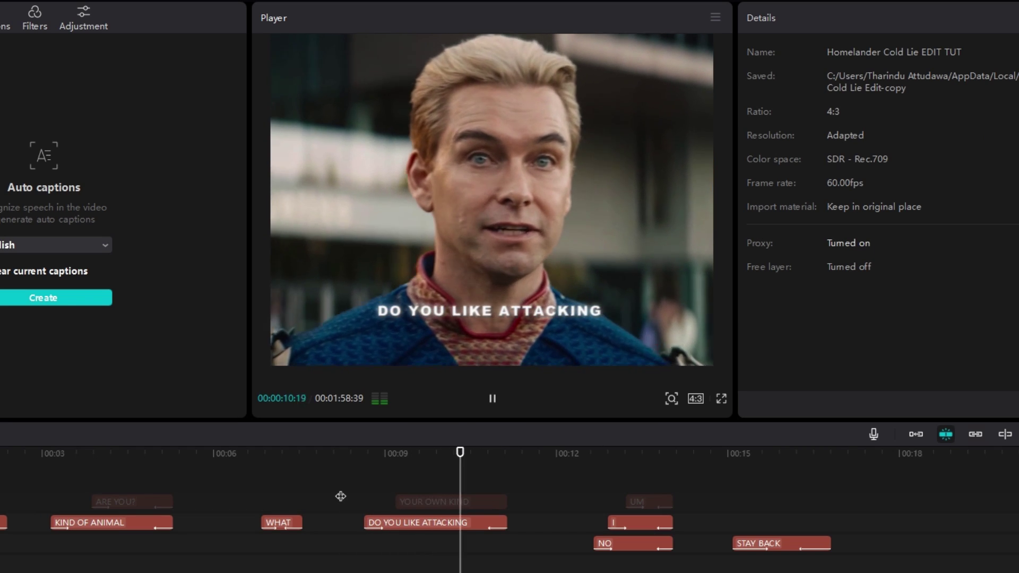
{"action": "left_click", "coordinate": [386, 454]}
Make the YOUR OWN KIND caption text red.
{"action": "left_click_drag", "start_coordinate": [386, 453], "coordinate": [411, 455]}
{"action": "left_click", "coordinate": [444, 505]}
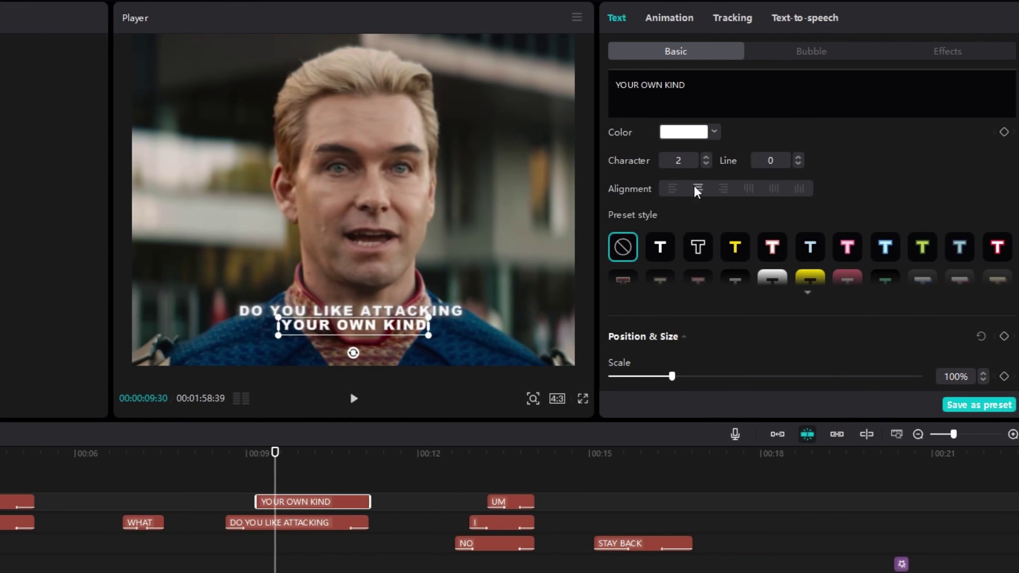
{"action": "left_click", "coordinate": [704, 129]}
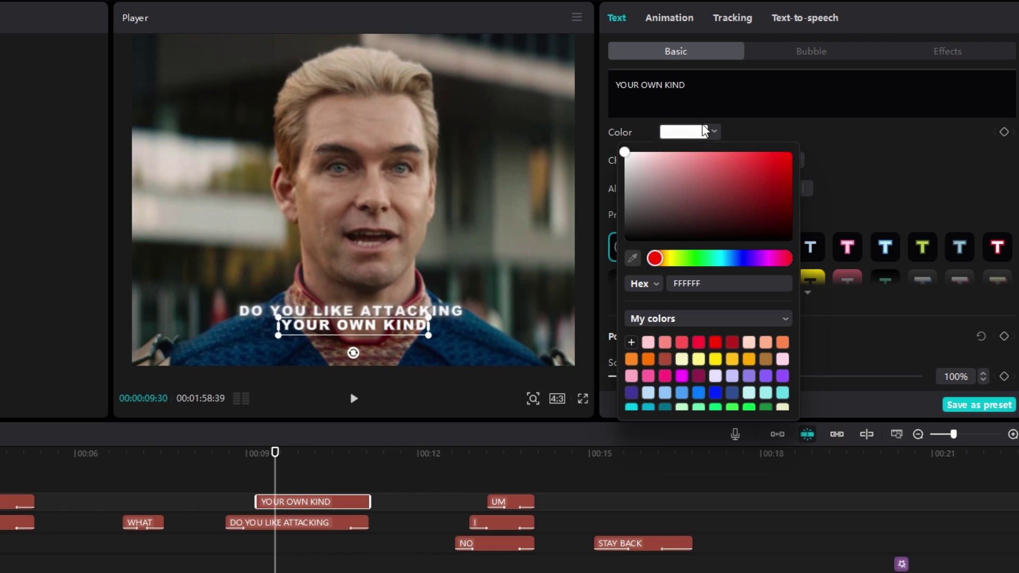
{"action": "left_click", "coordinate": [699, 344]}
{"action": "left_click", "coordinate": [860, 169]}
Add a red glow (intensity 40, range 70) and a black drop shadow to the caption.
{"action": "scroll", "coordinate": [862, 170], "scroll_direction": "down", "scroll_amount": 10}
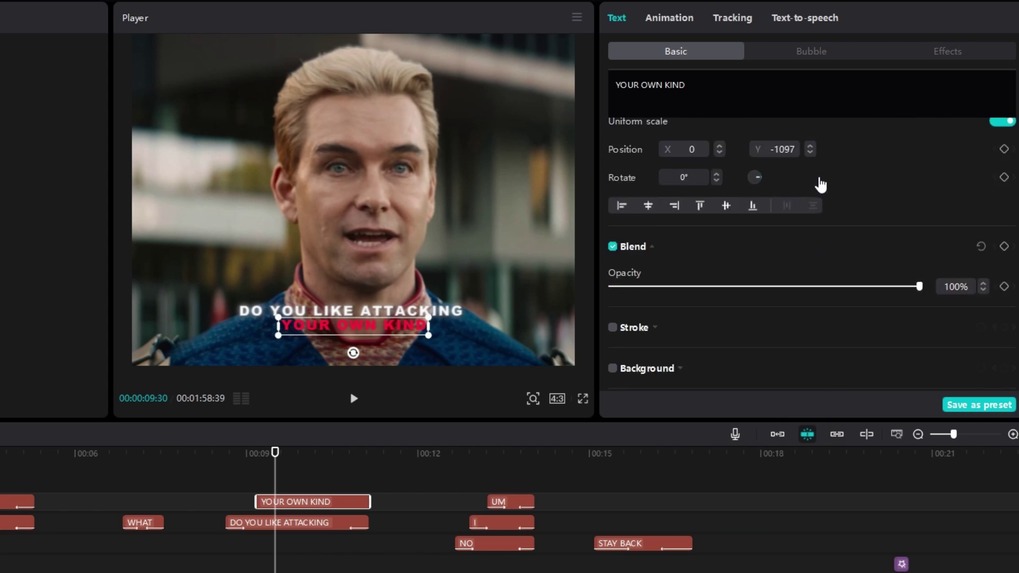
{"action": "left_click", "coordinate": [612, 218]}
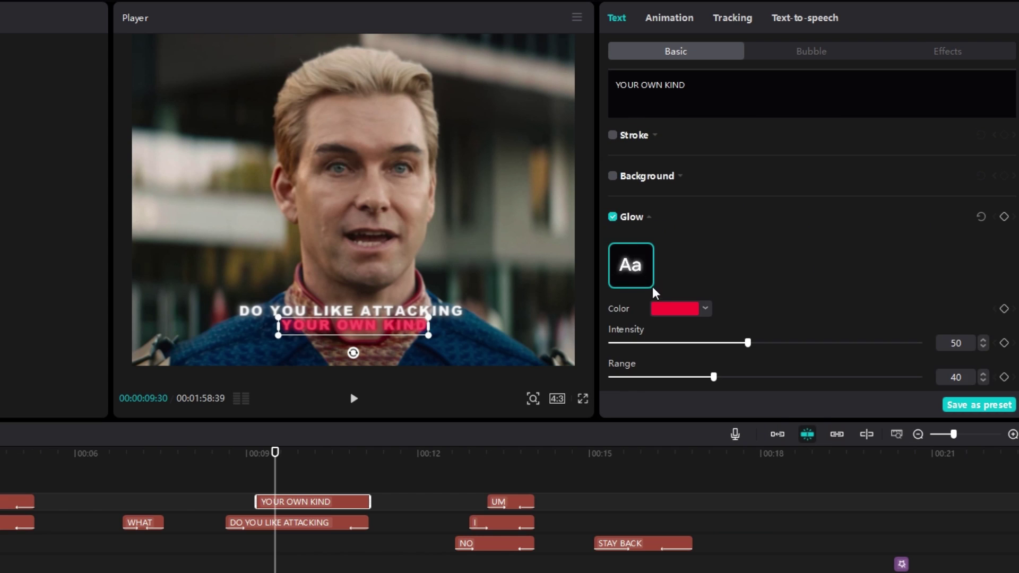
{"action": "left_click", "coordinate": [672, 309]}
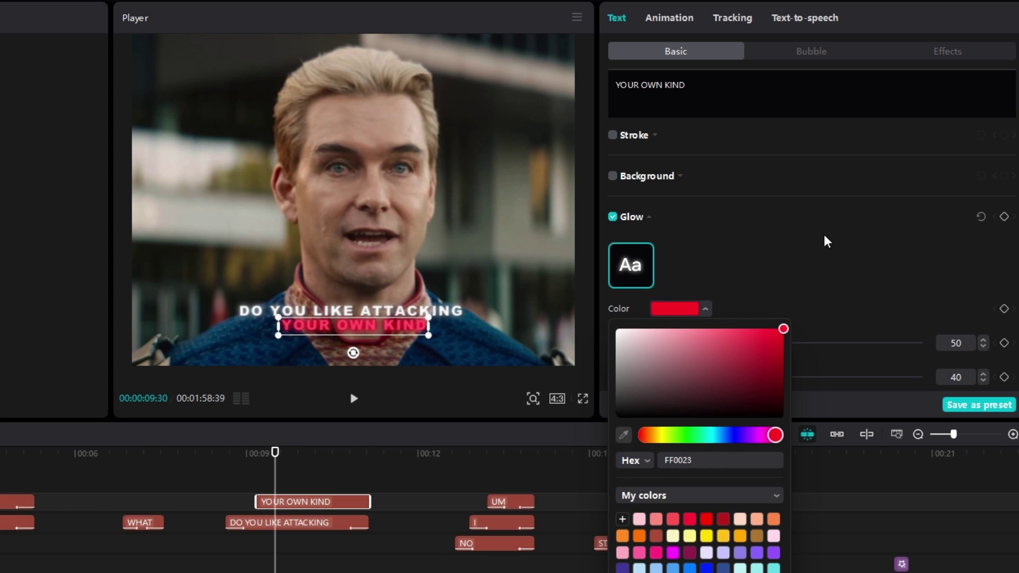
{"action": "left_click", "coordinate": [775, 263]}
{"action": "scroll", "coordinate": [776, 260], "scroll_direction": "down", "scroll_amount": 4}
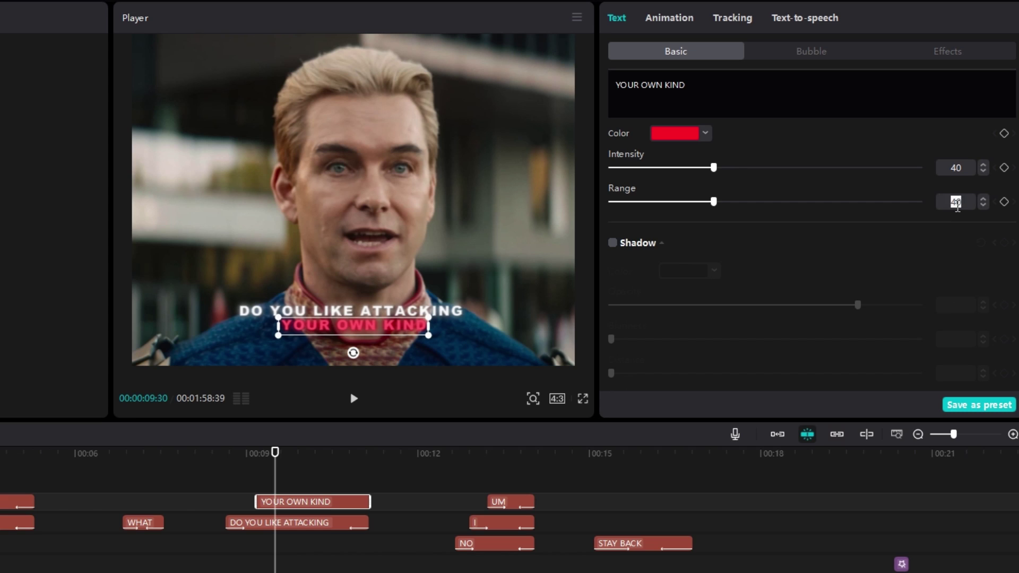
{"action": "left_click", "coordinate": [612, 243]}
{"action": "scroll", "coordinate": [871, 285], "scroll_direction": "down", "scroll_amount": 2}
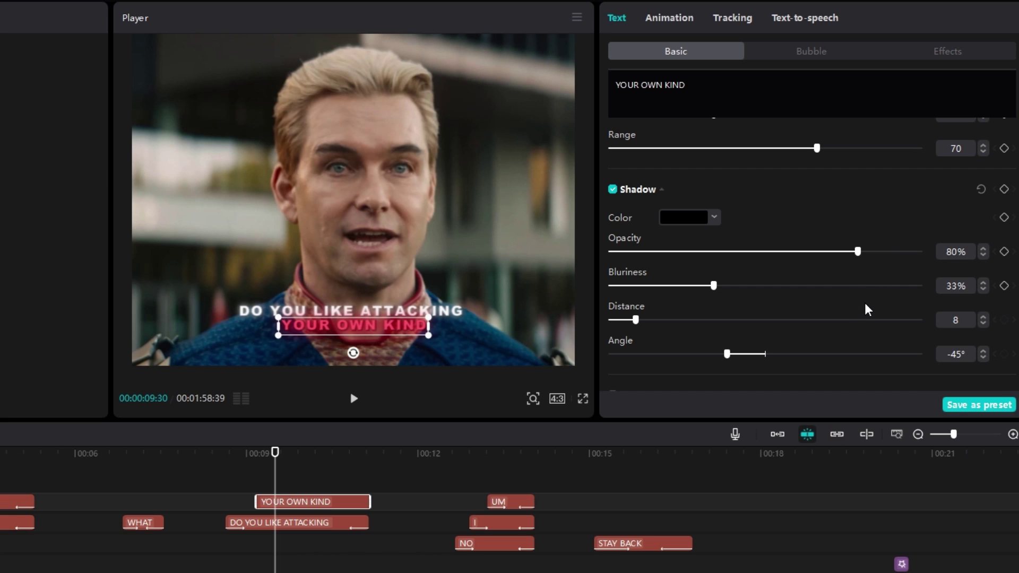
Give the YOUR OWN KIND caption a 0.3 s Fade In and a Fade Out animation.
{"action": "left_click", "coordinate": [669, 18]}
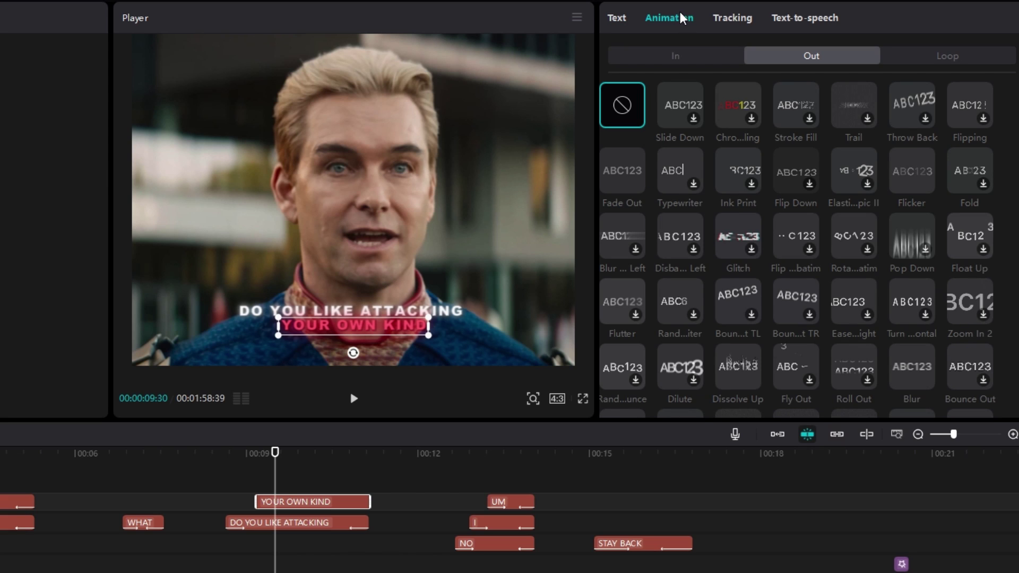
{"action": "left_click", "coordinate": [654, 56]}
{"action": "scroll", "coordinate": [638, 149], "scroll_direction": "up", "scroll_amount": 1}
{"action": "scroll", "coordinate": [637, 147], "scroll_direction": "up", "scroll_amount": 3}
{"action": "left_click", "coordinate": [629, 180]}
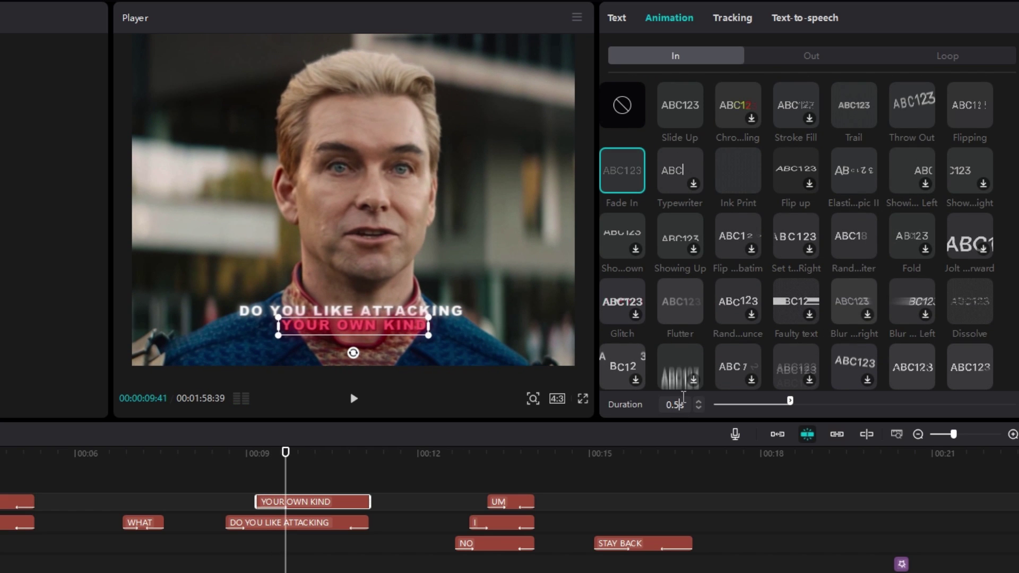
{"action": "type", "text": "3"}
{"action": "key", "text": "Return"}
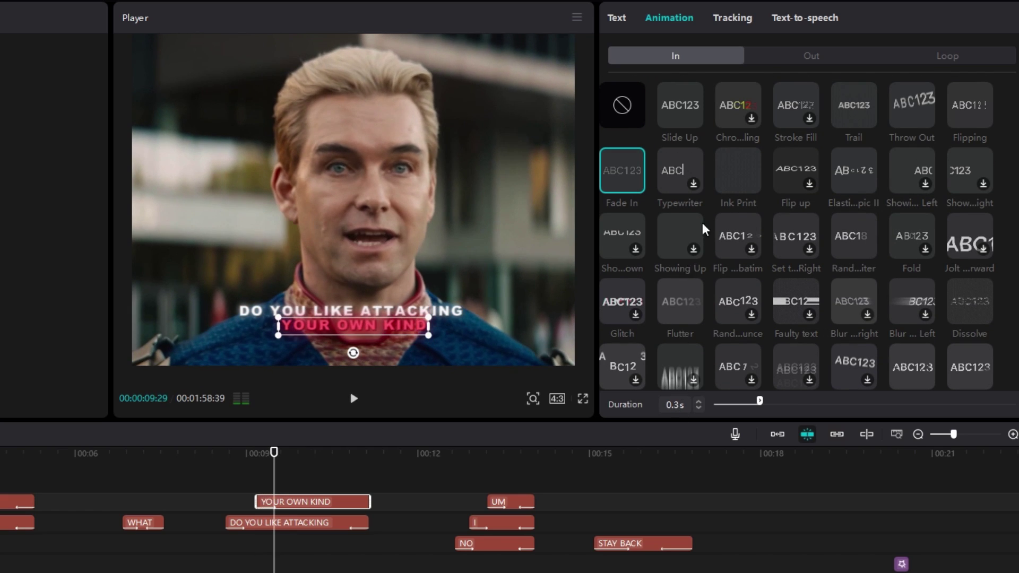
{"action": "left_click", "coordinate": [773, 57]}
{"action": "left_click", "coordinate": [638, 176]}
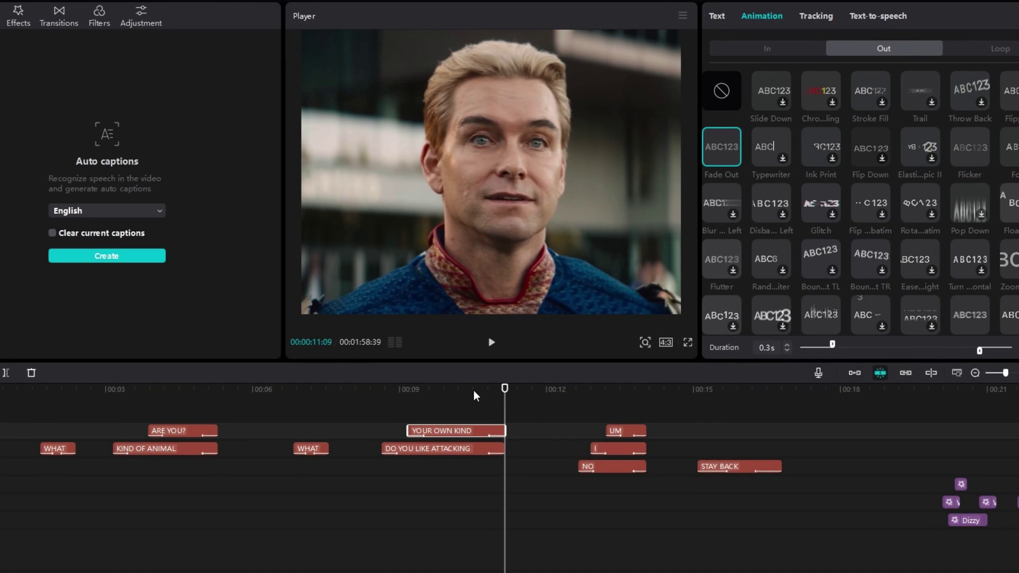
Play the captions from just before they start to preview the fades.
{"action": "left_click_drag", "start_coordinate": [473, 390], "coordinate": [397, 391]}
{"action": "key", "text": "space"}
{"action": "left_click", "coordinate": [390, 388]}
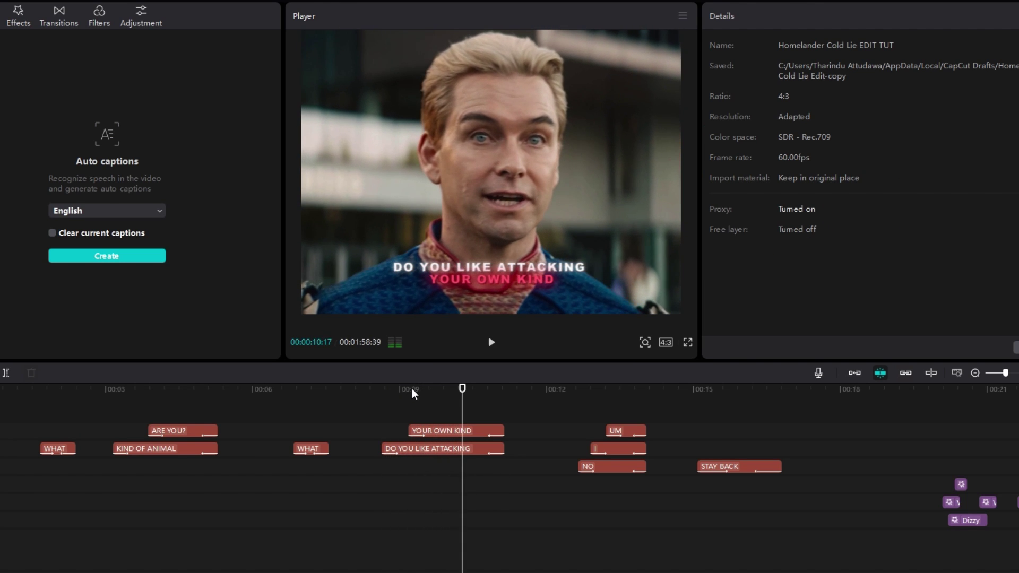
{"action": "left_click", "coordinate": [398, 390]}
{"action": "key", "text": "space"}
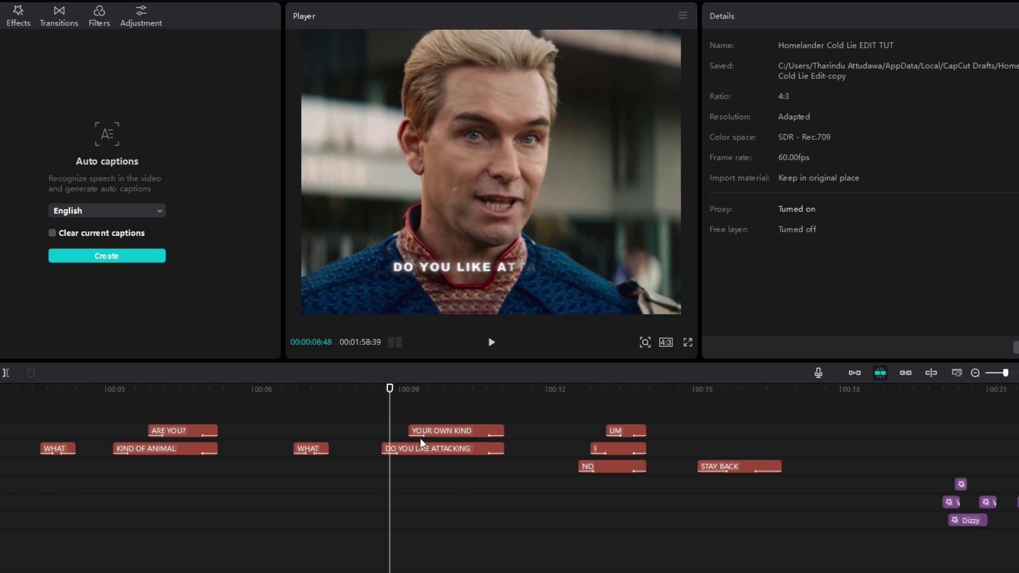
Keyframe the DO YOU LIKE ATTACKING caption's Scale from 100% at its start to 110% at its end.
{"action": "left_click", "coordinate": [419, 450]}
{"action": "key", "text": "Left"}
{"action": "key", "text": "Left"}
{"action": "key", "text": "Left"}
{"action": "key", "text": "Left"}
{"action": "key", "text": "Left"}
{"action": "key", "text": "Left"}
{"action": "key", "text": "Left"}
{"action": "key", "text": "Left"}
{"action": "key", "text": "Left"}
{"action": "key", "text": "Left"}
{"action": "key", "text": "Left"}
{"action": "key", "text": "Left"}
{"action": "key", "text": "Left"}
{"action": "key", "text": "Left"}
{"action": "key", "text": "Left"}
{"action": "key", "text": "Left"}
{"action": "key", "text": "Left"}
{"action": "key", "text": "Left"}
{"action": "key", "text": "Left"}
{"action": "key", "text": "Left"}
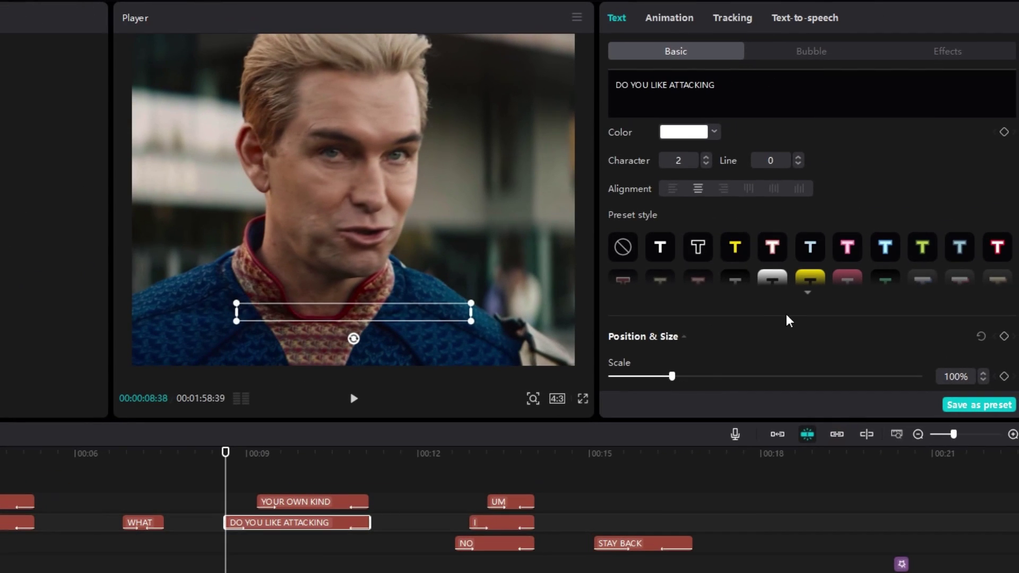
{"action": "scroll", "coordinate": [866, 276], "scroll_direction": "down", "scroll_amount": 3}
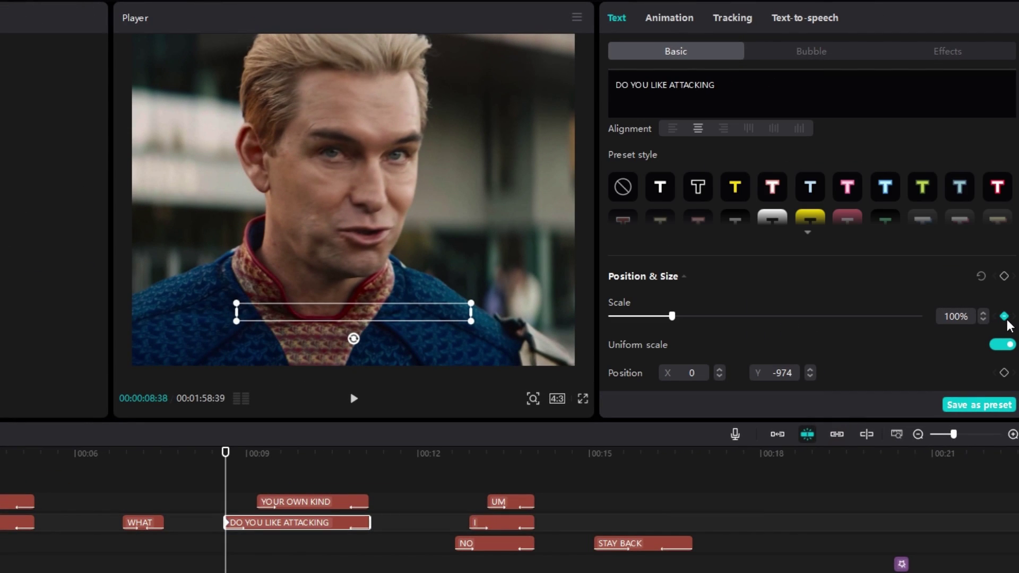
{"action": "scroll", "coordinate": [1008, 325], "scroll_direction": "down", "scroll_amount": 2}
{"action": "left_click", "coordinate": [360, 458]}
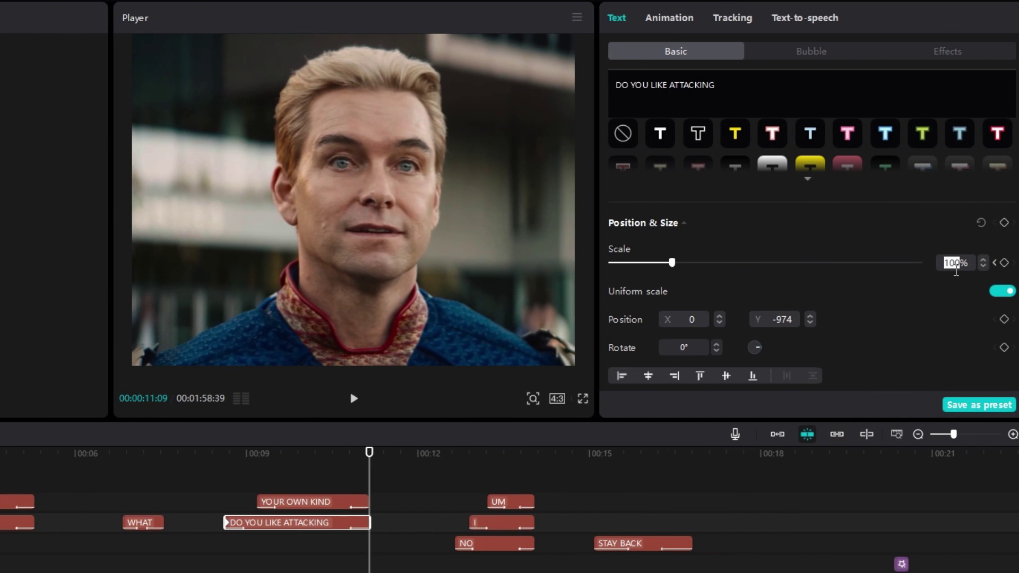
{"action": "type", "text": "110"}
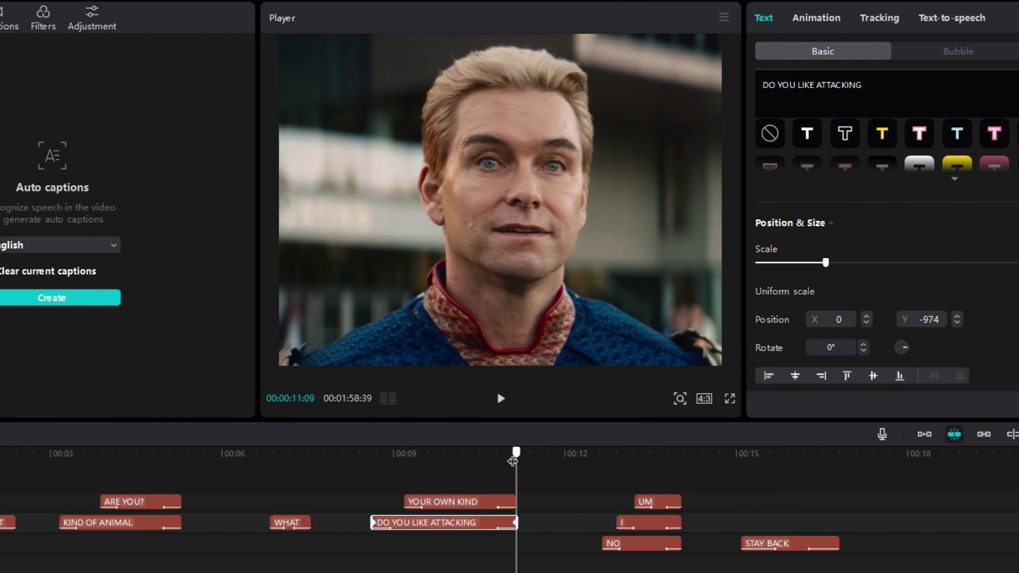
{"action": "left_click_drag", "start_coordinate": [512, 461], "coordinate": [443, 469]}
{"action": "left_click", "coordinate": [452, 512]}
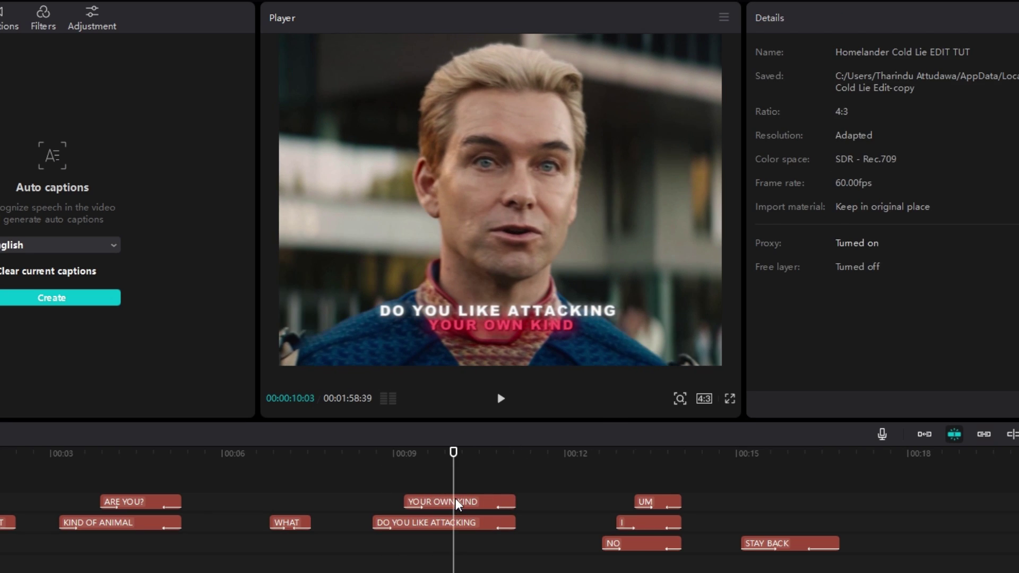
Keyframe the YOUR OWN KIND caption's Scale to 120% at its end and preview the growth.
{"action": "left_click", "coordinate": [456, 503]}
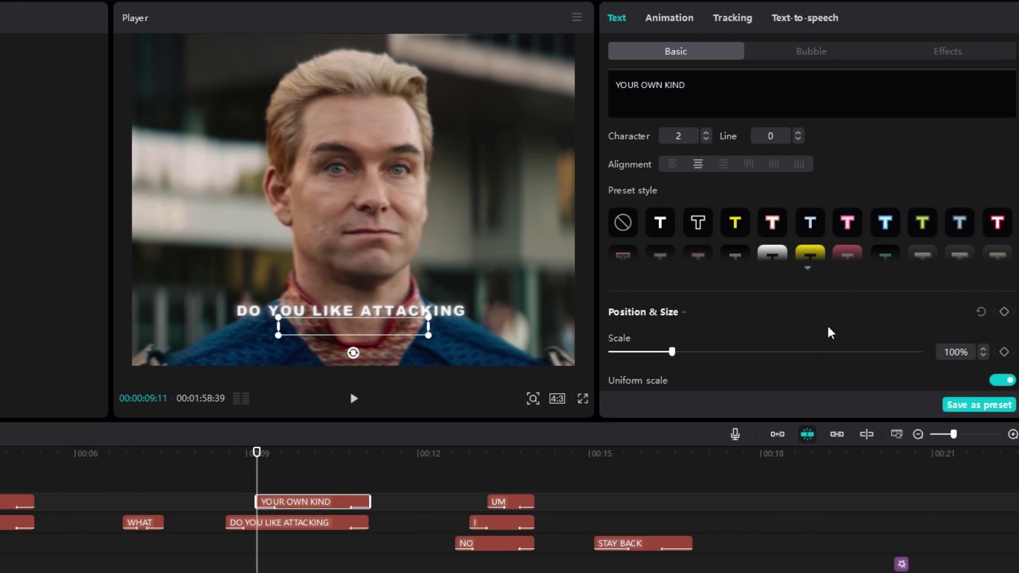
{"action": "scroll", "coordinate": [831, 332], "scroll_direction": "down", "scroll_amount": 2}
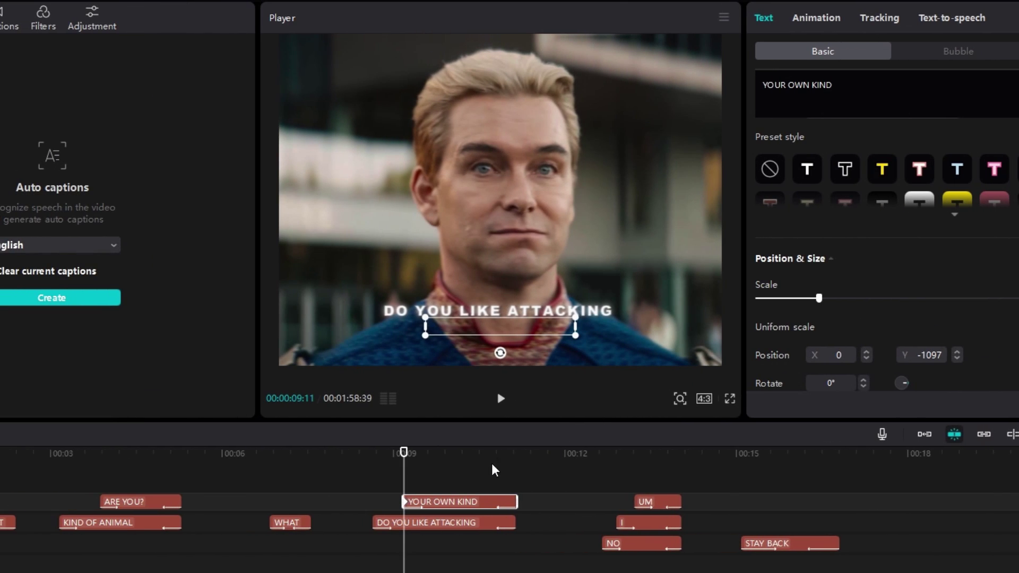
{"action": "left_click", "coordinate": [352, 463]}
{"action": "type", "text": "120"}
{"action": "key", "text": "Return"}
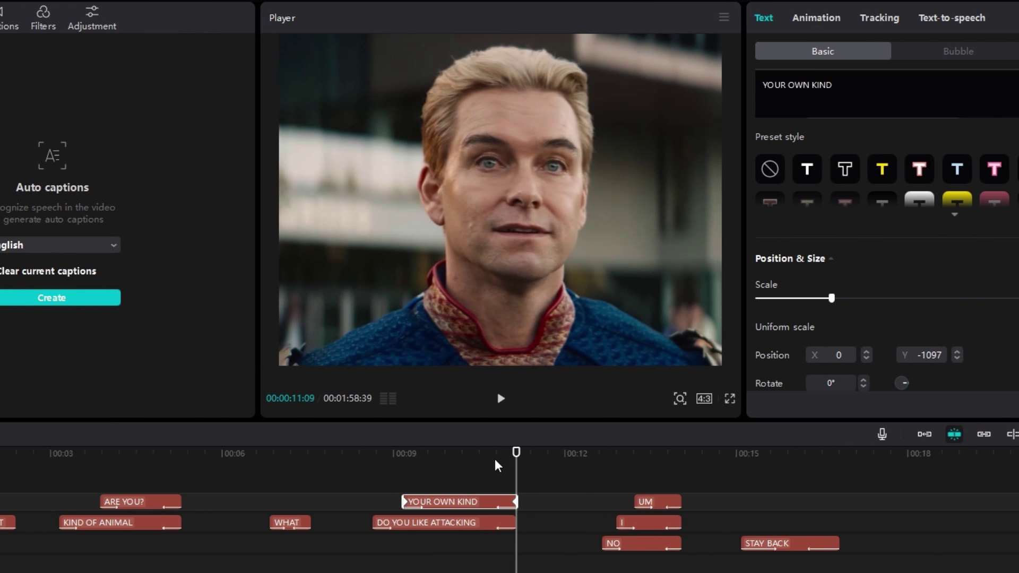
{"action": "mouse_move", "coordinate": [513, 460]}
{"action": "left_mouse_down"}
{"action": "mouse_move", "coordinate": [402, 459]}
{"action": "mouse_move", "coordinate": [506, 460]}
{"action": "left_mouse_up"}
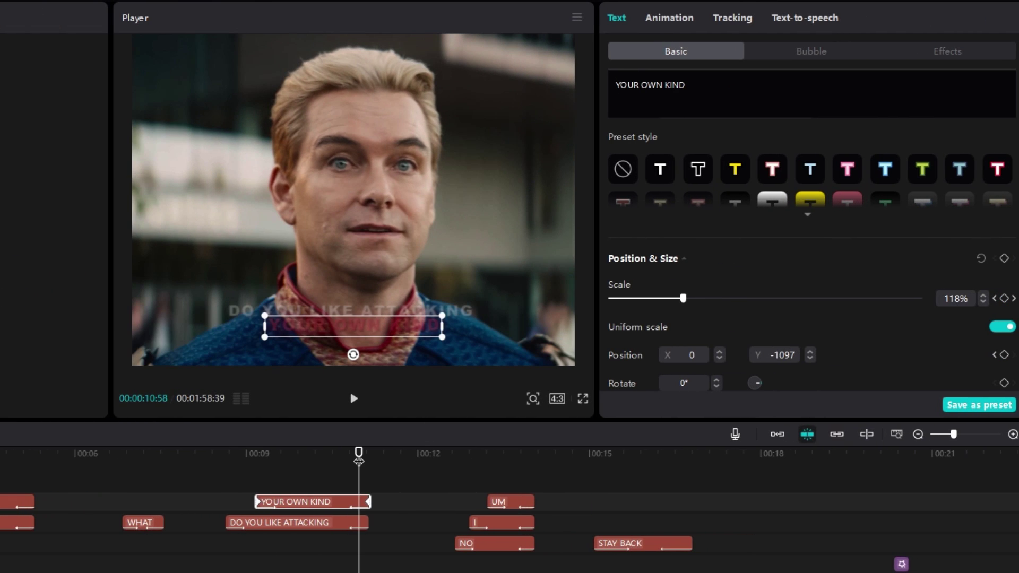
{"action": "left_click_drag", "start_coordinate": [359, 459], "coordinate": [369, 460]}
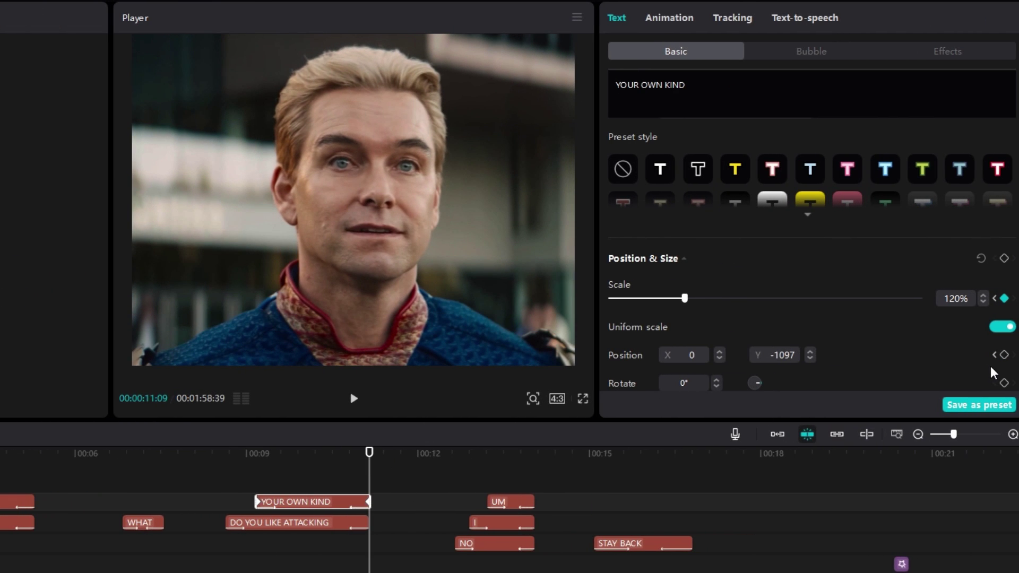
{"action": "left_click_drag", "start_coordinate": [339, 454], "coordinate": [257, 454]}
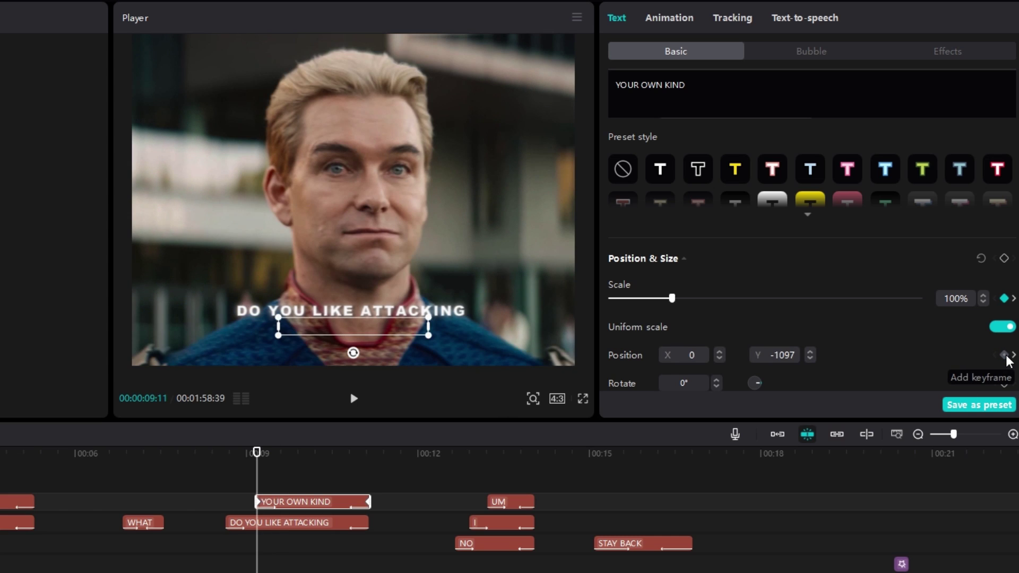
Add a Position keyframe with Y set to -1050, then play back the captions.
{"action": "left_click", "coordinate": [1004, 359]}
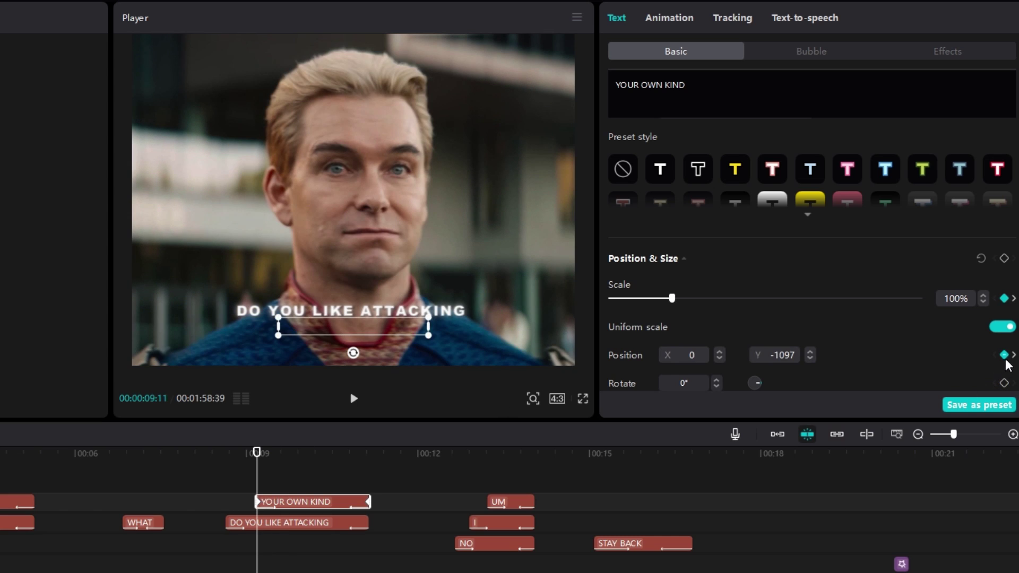
{"action": "double_click", "coordinate": [787, 357]}
{"action": "type", "text": "-1050"}
{"action": "key", "text": "Return"}
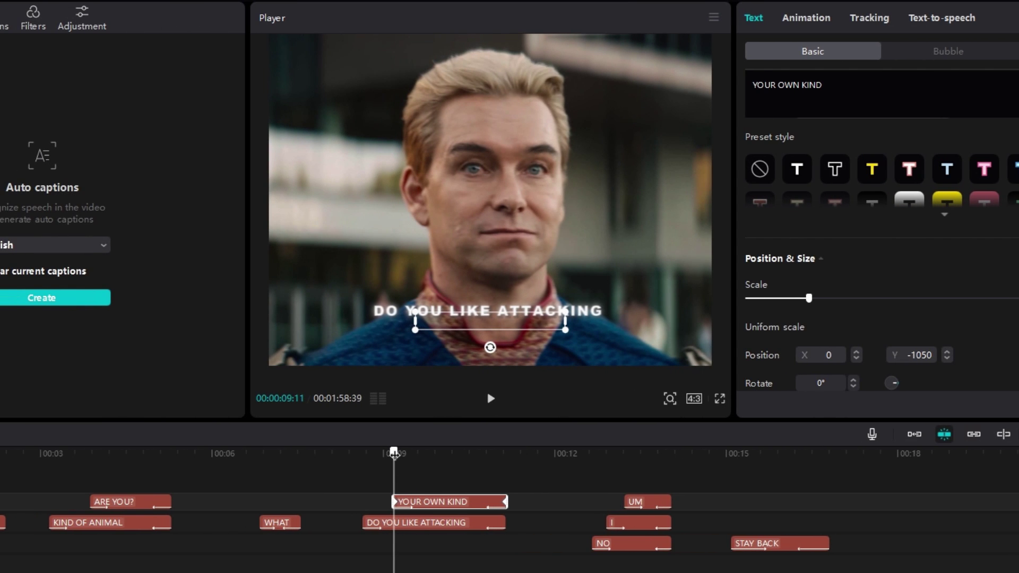
{"action": "left_click", "coordinate": [373, 455]}
{"action": "key", "text": "space"}
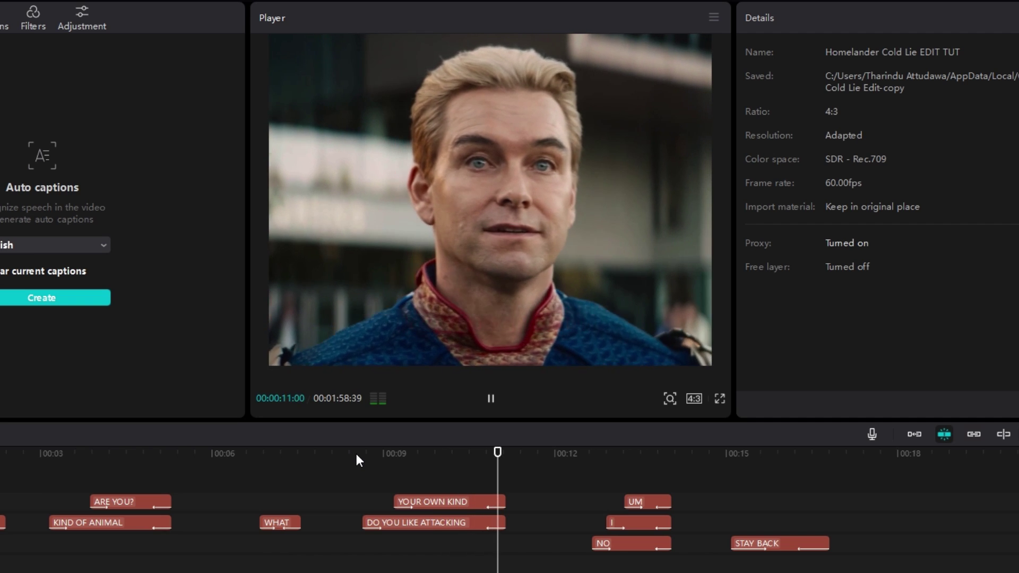
Select all eight caption clips and combine them into one compound clip.
{"action": "left_click", "coordinate": [355, 454]}
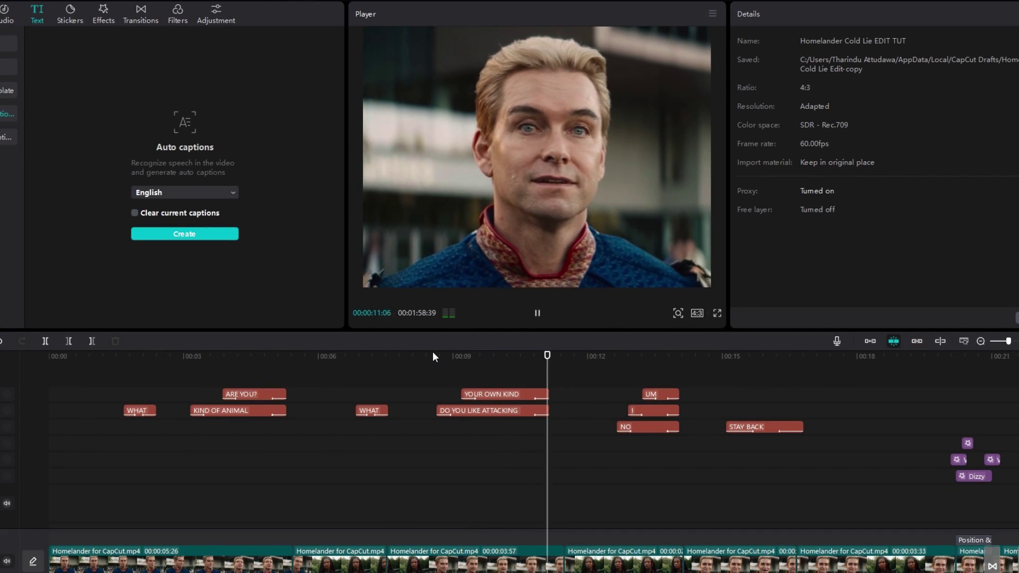
{"action": "key", "text": "space"}
{"action": "scroll", "coordinate": [558, 383], "scroll_direction": "down", "scroll_amount": 2}
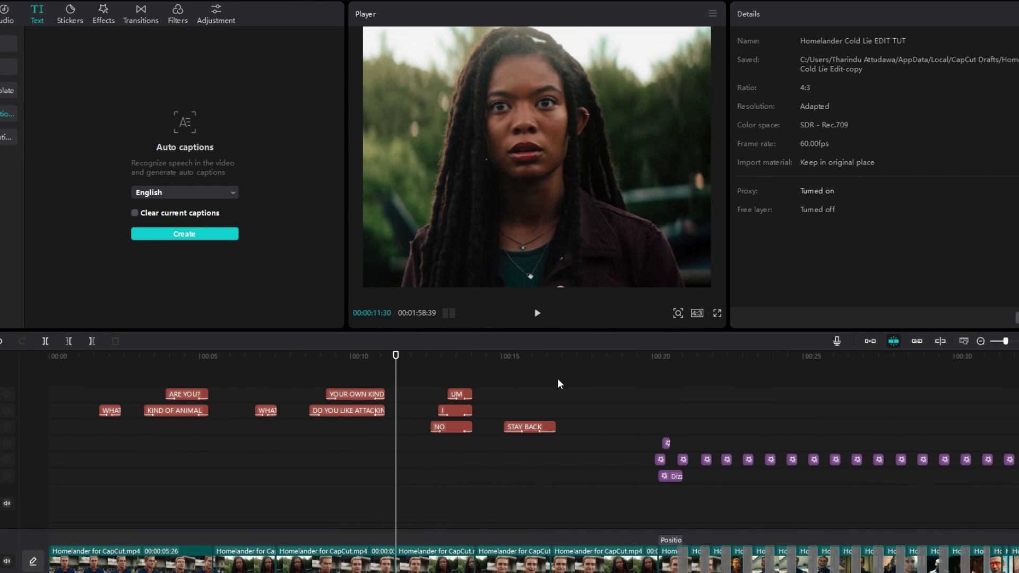
{"action": "left_click", "coordinate": [363, 395]}
{"action": "left_click_drag", "start_coordinate": [574, 373], "coordinate": [103, 441]}
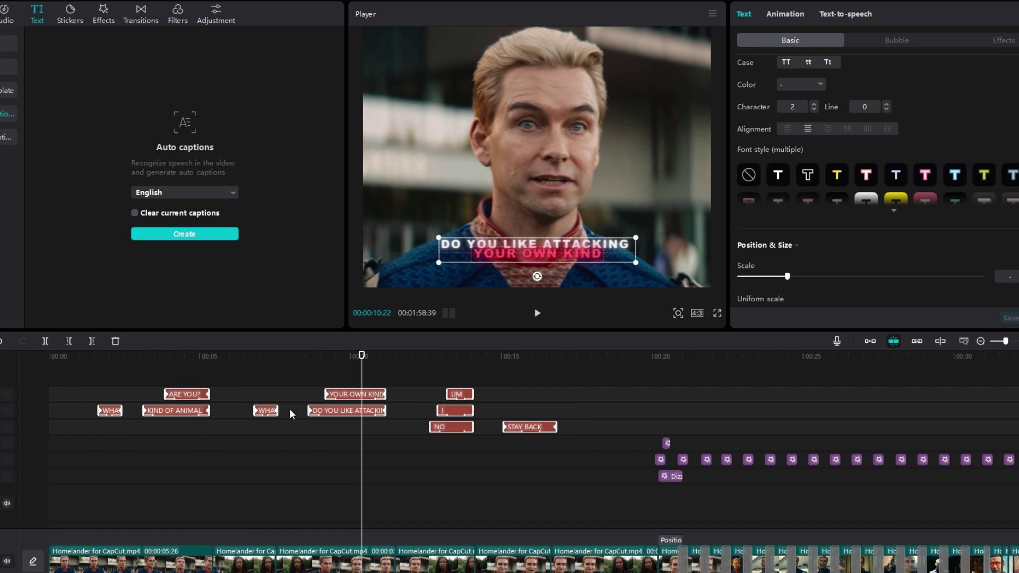
{"action": "right_click", "coordinate": [342, 414]}
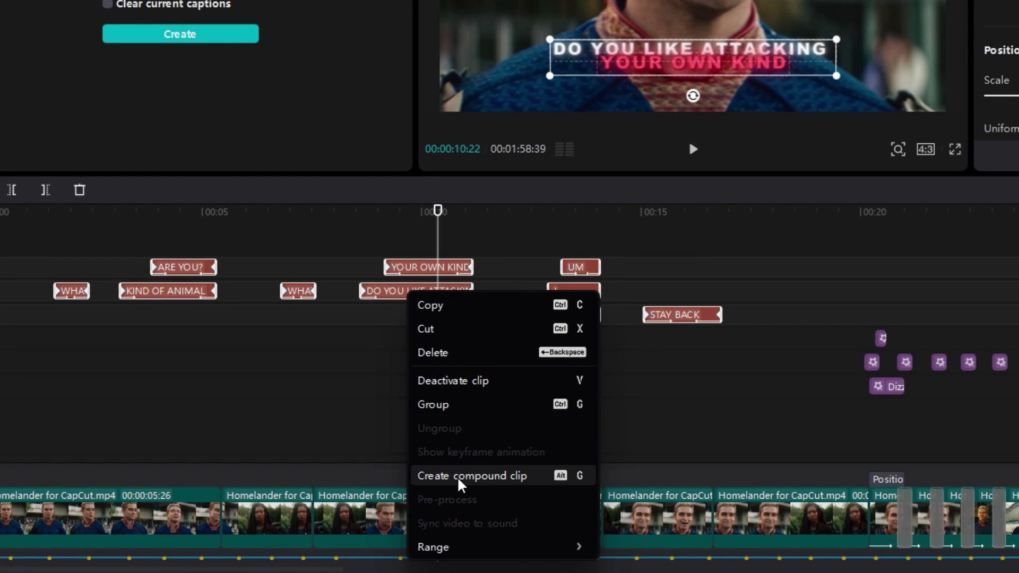
{"action": "left_click", "coordinate": [460, 476]}
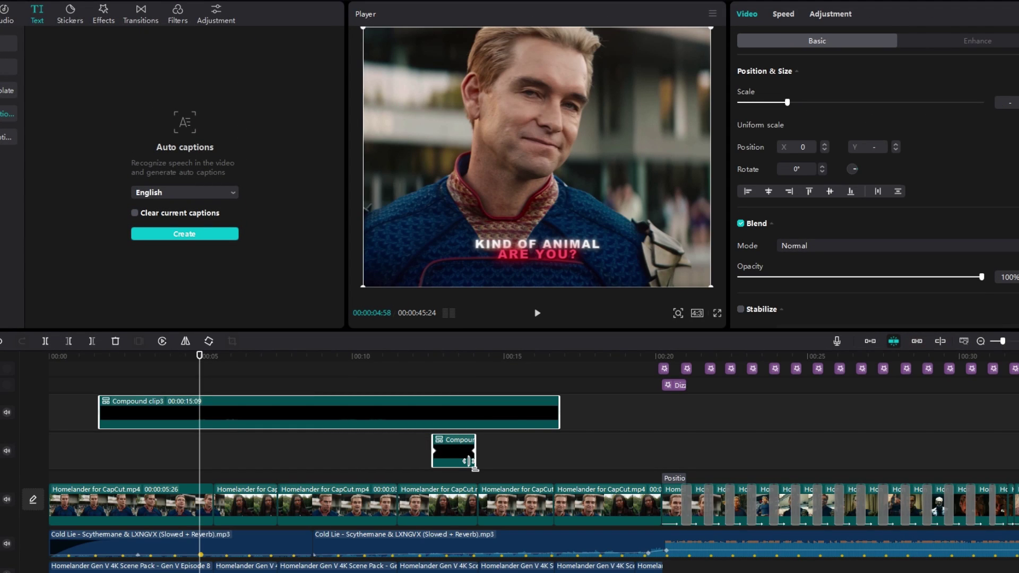
Move the caption compound clip past the edit's end so the captions show over black.
{"action": "scroll", "coordinate": [386, 437], "scroll_direction": "down", "scroll_amount": 3}
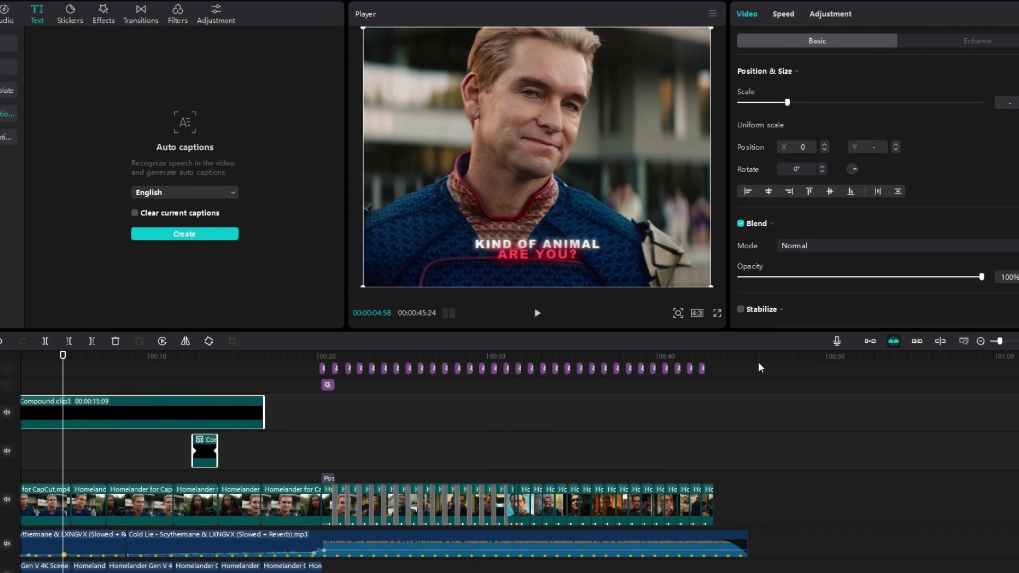
{"action": "left_click", "coordinate": [748, 355]}
{"action": "key", "text": "ctrl+v"}
{"action": "scroll", "coordinate": [638, 440], "scroll_direction": "right", "scroll_amount": 5}
{"action": "left_click_drag", "start_coordinate": [541, 413], "coordinate": [624, 413]}
{"action": "left_click_drag", "start_coordinate": [645, 355], "coordinate": [624, 360]}
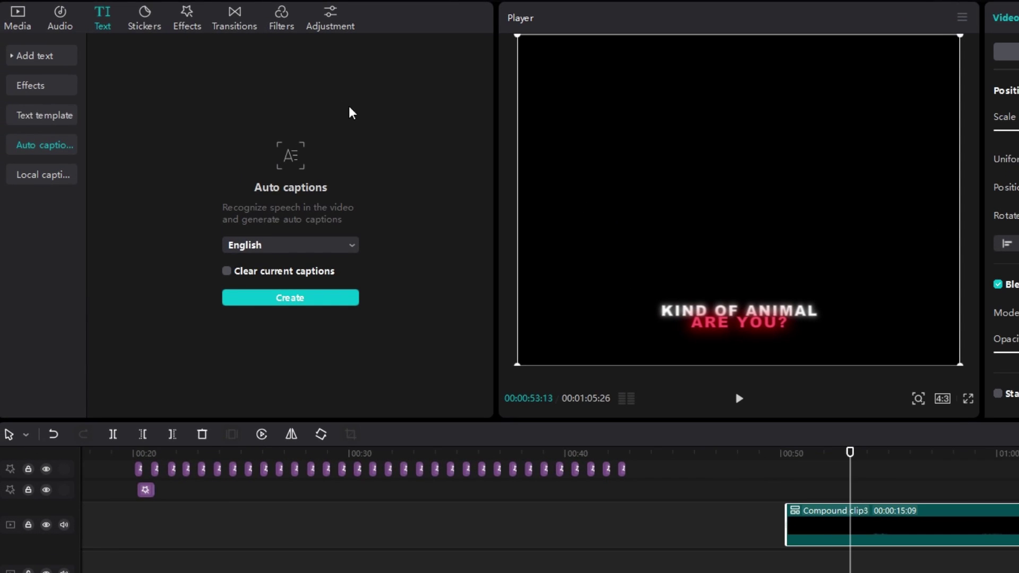
Add the Edge Glow effect from favourites above the caption compound clip.
{"action": "left_click", "coordinate": [187, 21]}
{"action": "left_click", "coordinate": [22, 85]}
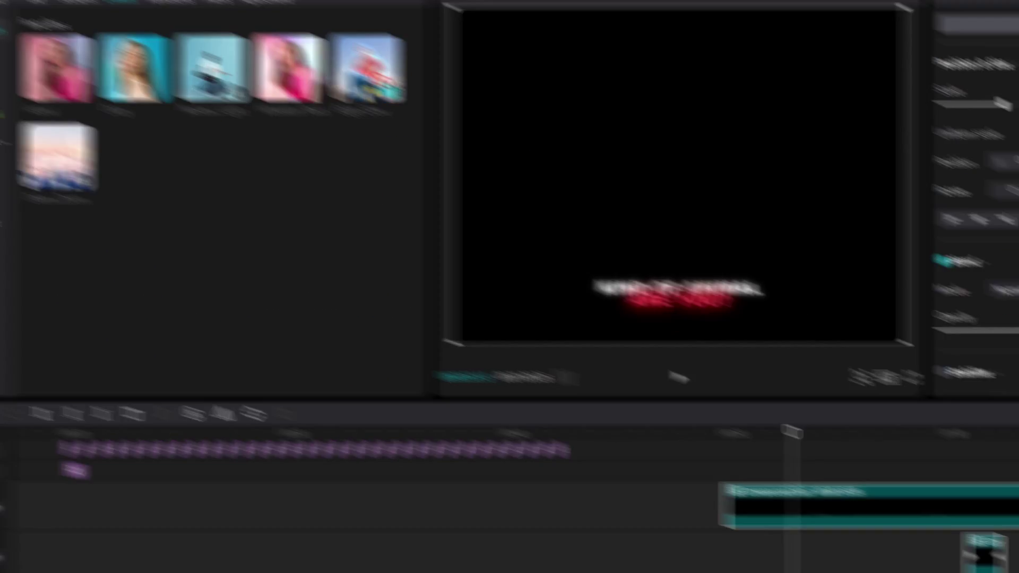
{"action": "left_click", "coordinate": [788, 488]}
{"action": "left_click_drag", "start_coordinate": [333, 338], "coordinate": [335, 350]}
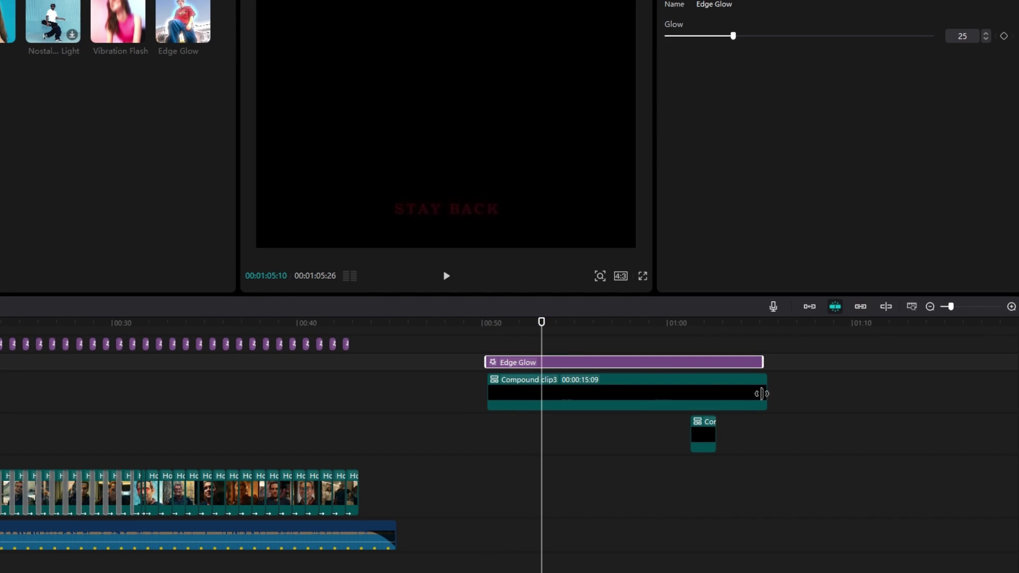
{"action": "scroll", "coordinate": [676, 398], "scroll_direction": "left", "scroll_amount": 2}
{"action": "scroll", "coordinate": [676, 400], "scroll_direction": "up", "scroll_amount": 3}
{"action": "left_click", "coordinate": [394, 324]}
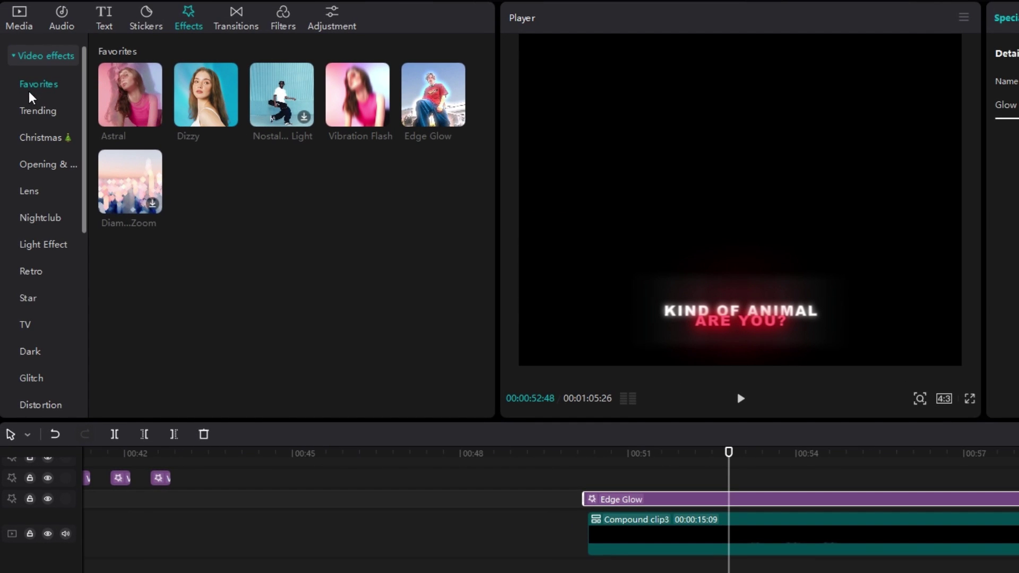
Add Black Flash II, stretch it to Edge Glow's length, and set Twist and Speed to 100.
{"action": "left_click", "coordinate": [0, 96]}
{"action": "scroll", "coordinate": [297, 207], "scroll_direction": "down", "scroll_amount": 2}
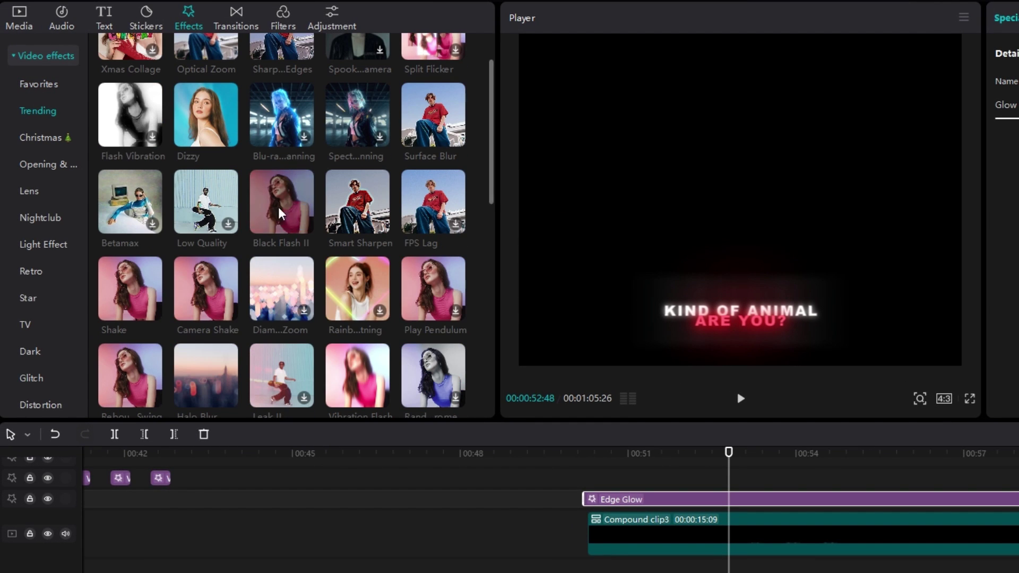
{"action": "left_click_drag", "start_coordinate": [303, 206], "coordinate": [587, 487]}
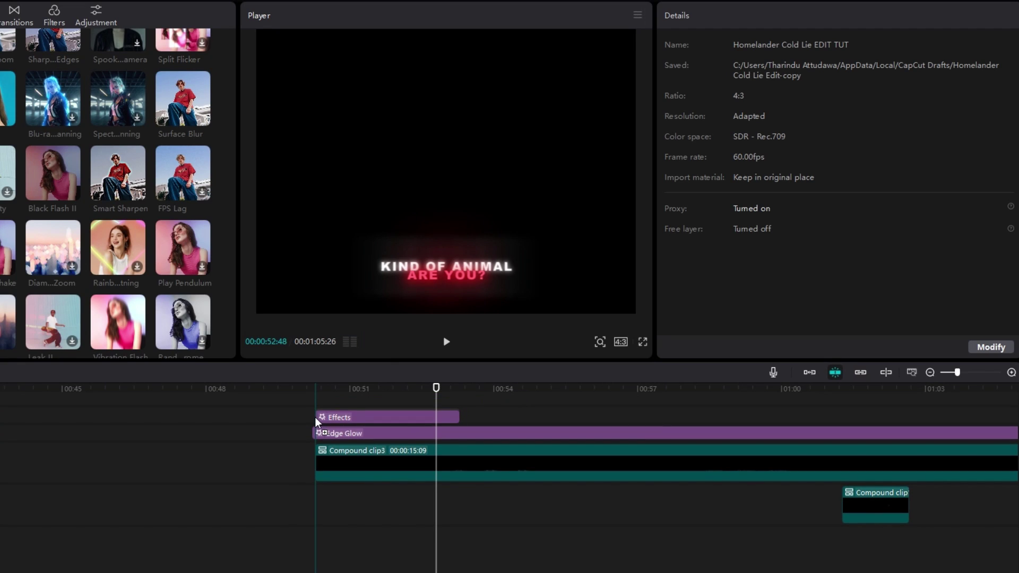
{"action": "left_click_drag", "start_coordinate": [459, 417], "coordinate": [659, 417]}
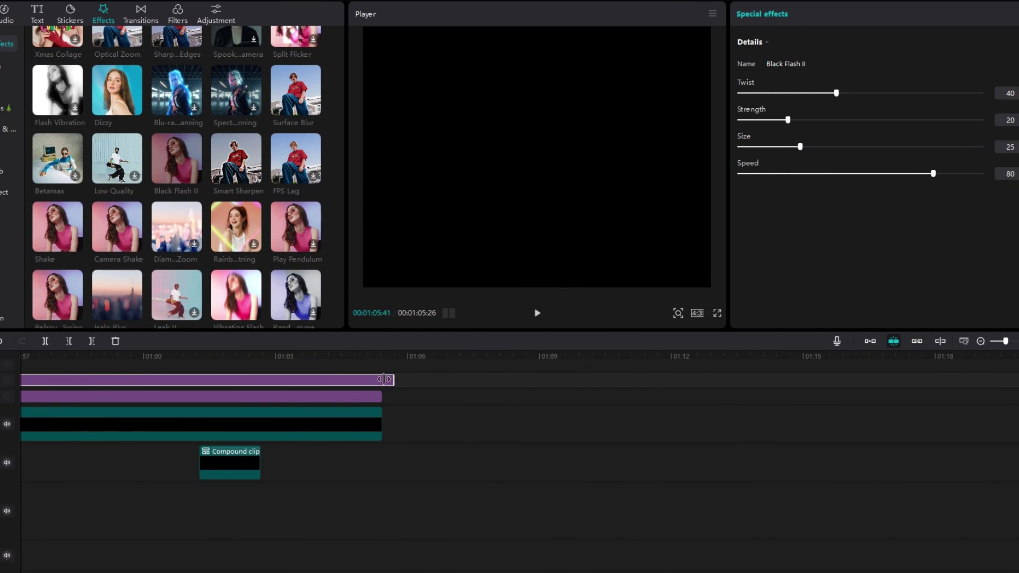
{"action": "scroll", "coordinate": [658, 448], "scroll_direction": "left", "scroll_amount": 5}
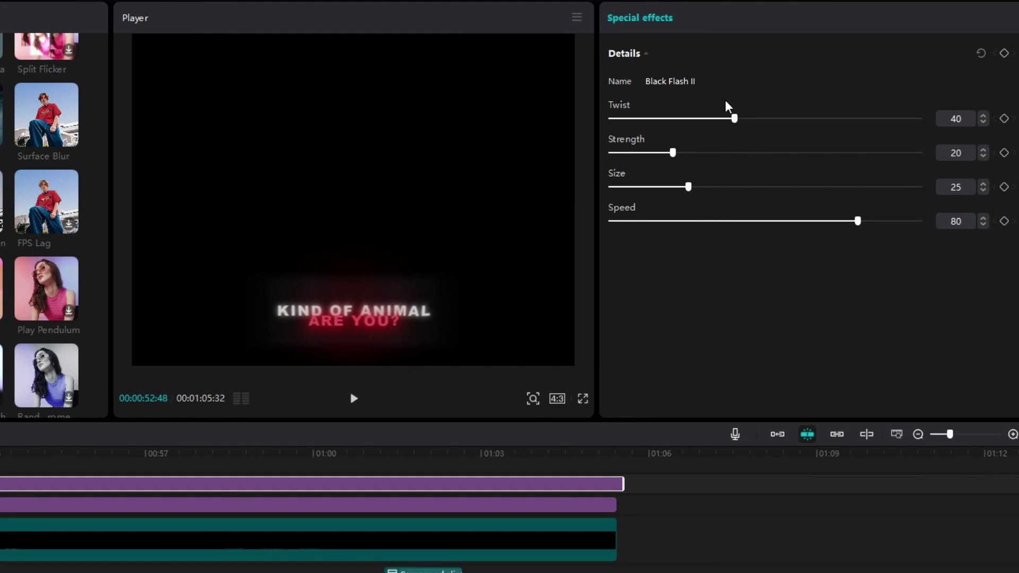
{"action": "left_click_drag", "start_coordinate": [732, 119], "coordinate": [920, 114]}
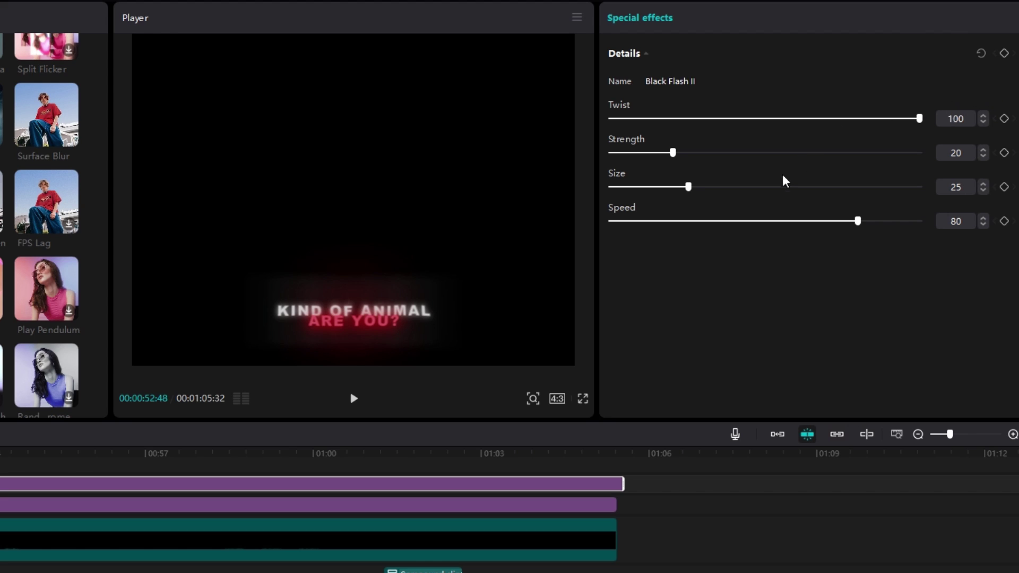
{"action": "left_click_drag", "start_coordinate": [858, 221], "coordinate": [921, 221]}
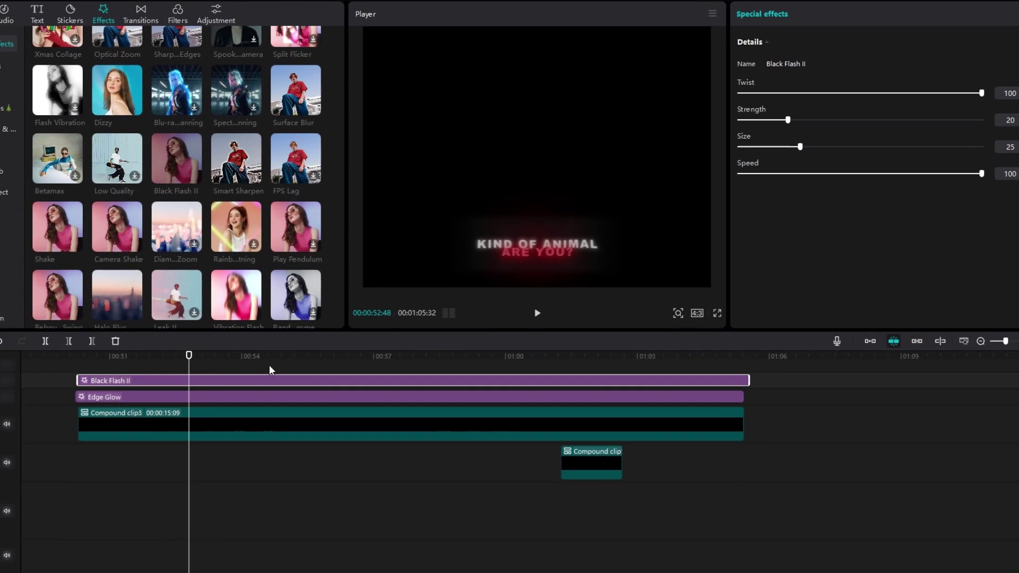
{"action": "left_click_drag", "start_coordinate": [112, 361], "coordinate": [197, 355]}
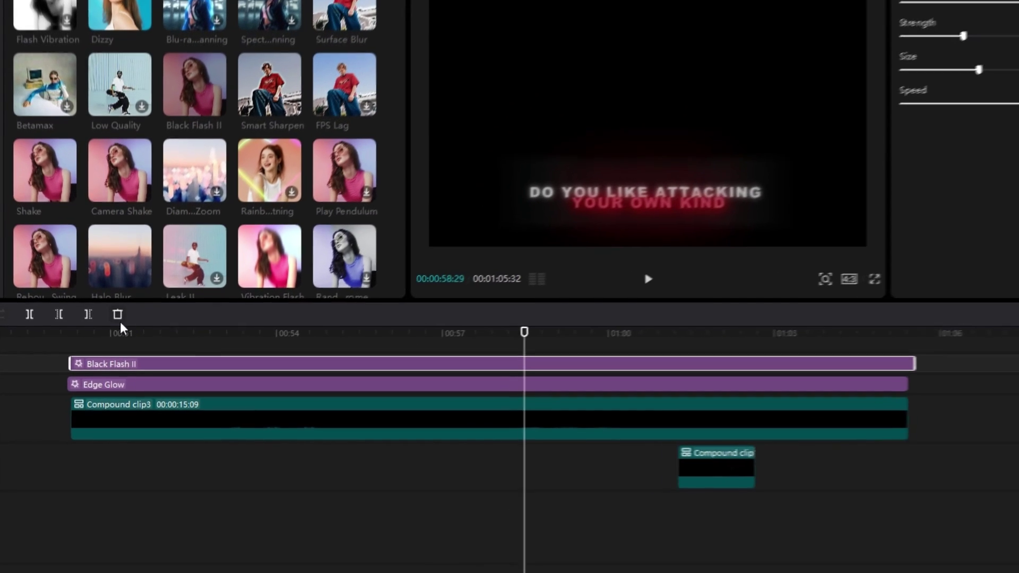
Export the caption section from its in point as a 4K 60fps video, then delete the end clips.
{"action": "left_click", "coordinate": [85, 356]}
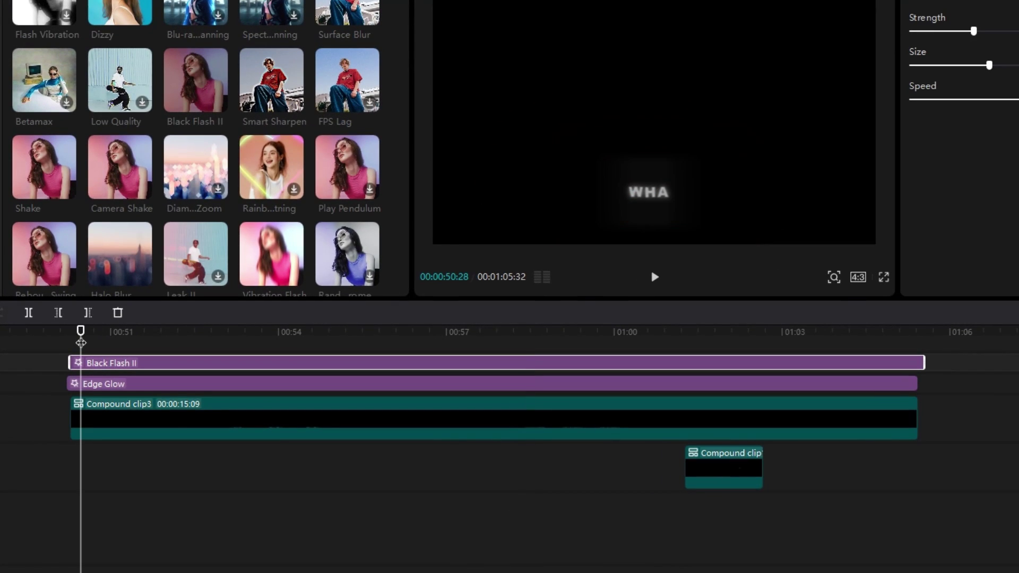
{"action": "key", "text": "i"}
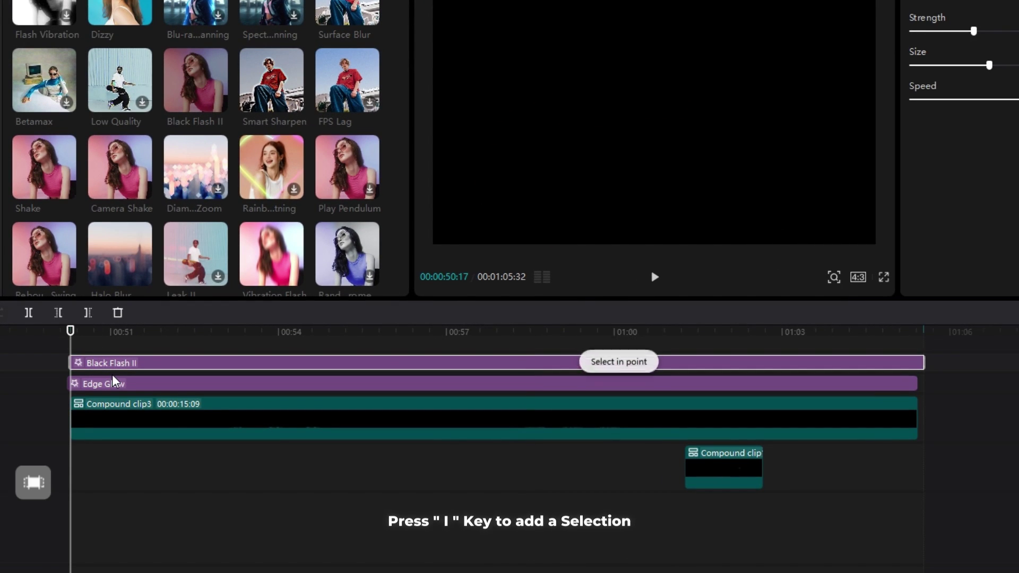
{"action": "left_click_drag", "start_coordinate": [70, 344], "coordinate": [401, 332]}
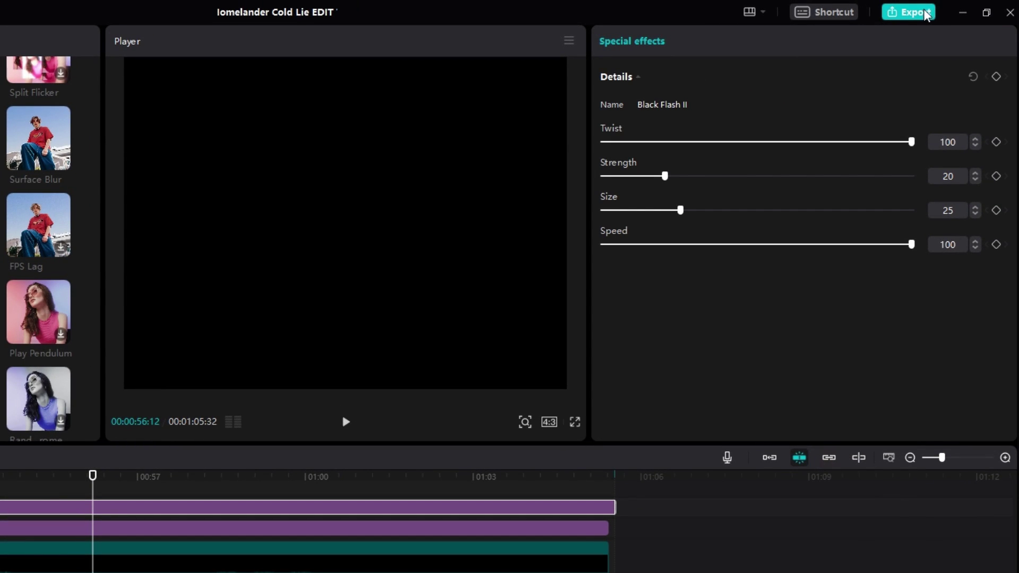
{"action": "left_click", "coordinate": [926, 13]}
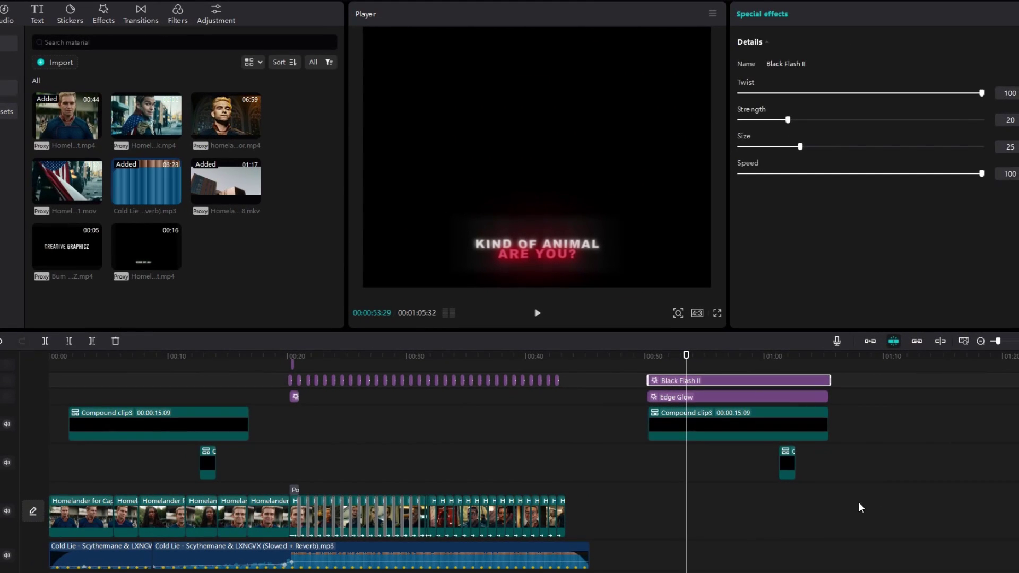
{"action": "left_click_drag", "start_coordinate": [861, 508], "coordinate": [650, 372]}
{"action": "key", "text": "Delete"}
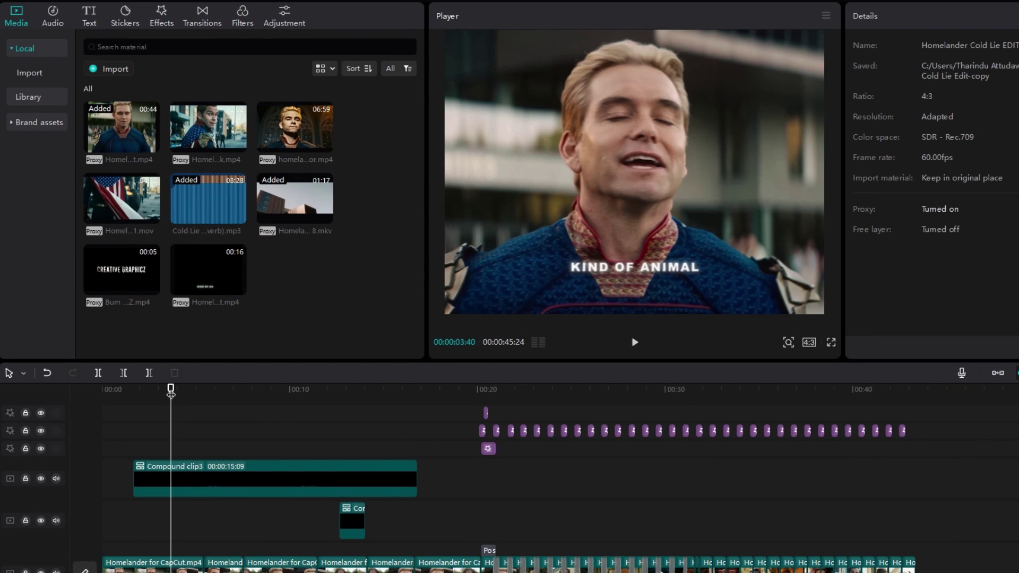
Place 'Homelander Cold Lie Edit Text.mp4' on a new top track above Compound clip3.
{"action": "scroll", "coordinate": [180, 474], "scroll_direction": "up", "scroll_amount": 5}
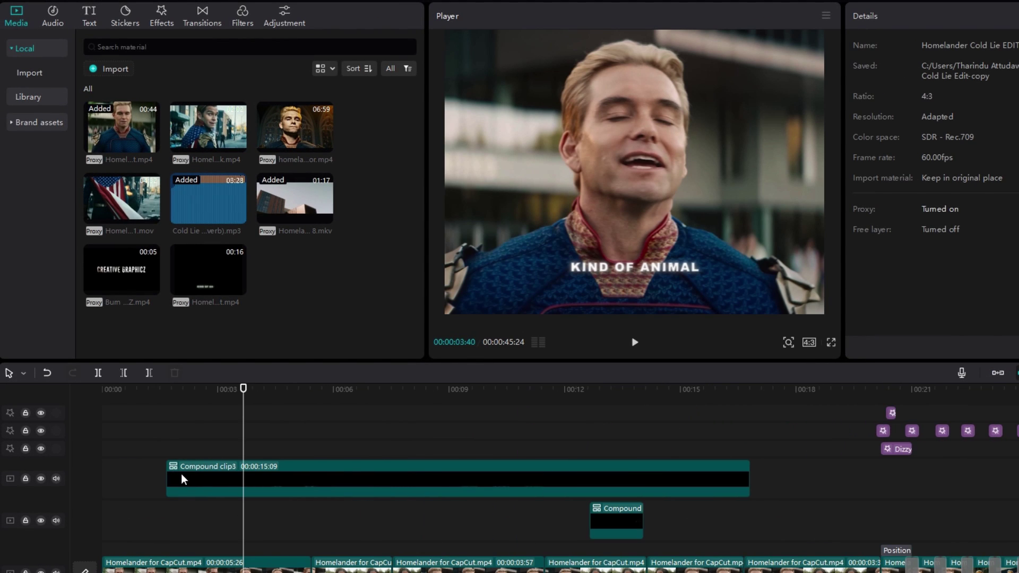
{"action": "left_click_drag", "start_coordinate": [244, 295], "coordinate": [168, 443]}
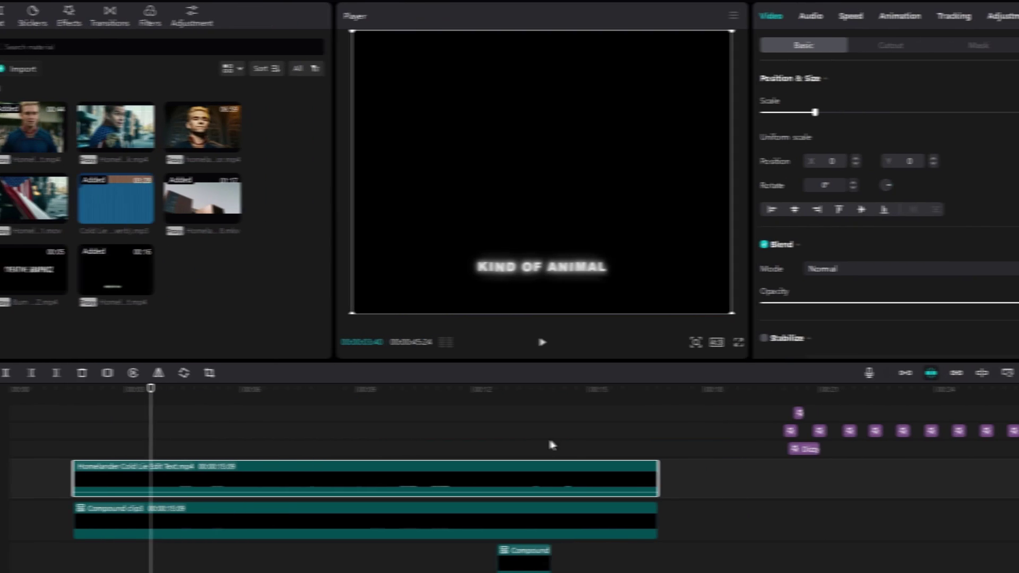
{"action": "mouse_move", "coordinate": [140, 393]}
{"action": "left_mouse_down"}
{"action": "mouse_move", "coordinate": [120, 394]}
{"action": "mouse_move", "coordinate": [153, 396]}
{"action": "left_mouse_up"}
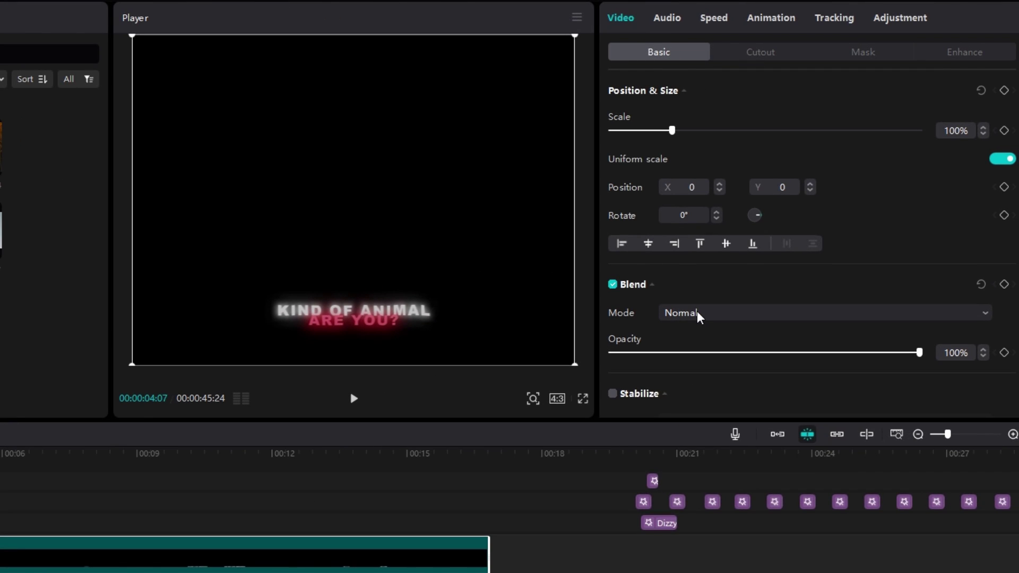
Set the text video's blend mode to Screen at 40% opacity and preview the result.
{"action": "left_click", "coordinate": [821, 270]}
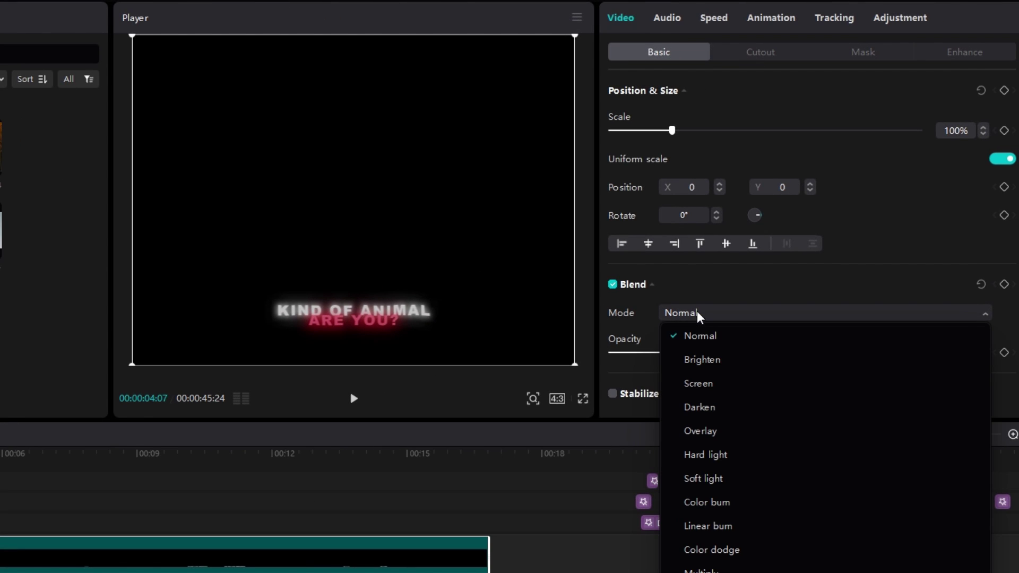
{"action": "left_click", "coordinate": [699, 384]}
{"action": "left_click", "coordinate": [962, 358]}
{"action": "type", "text": "40"}
{"action": "key", "text": "Return"}
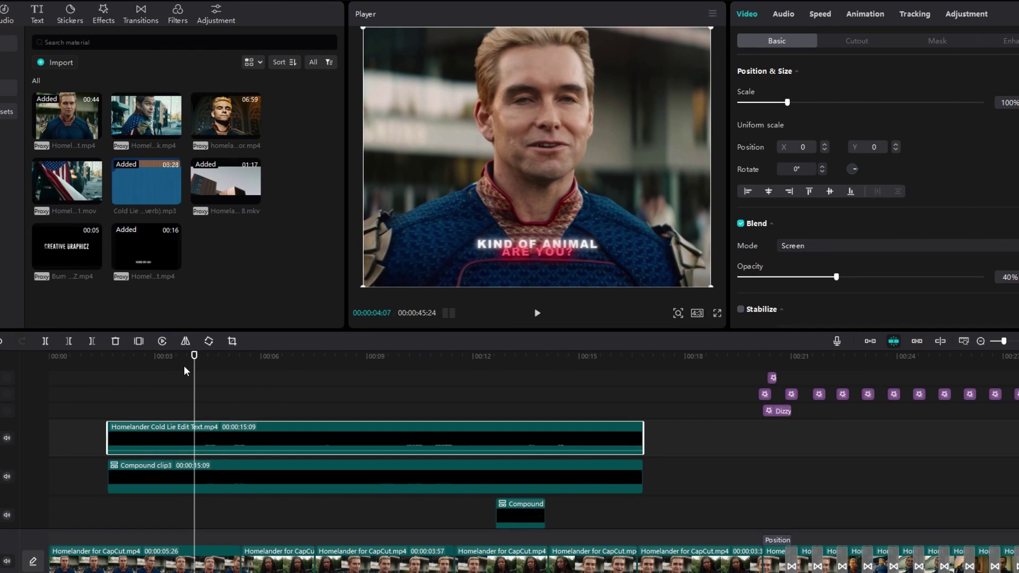
{"action": "left_click_drag", "start_coordinate": [194, 371], "coordinate": [489, 381]}
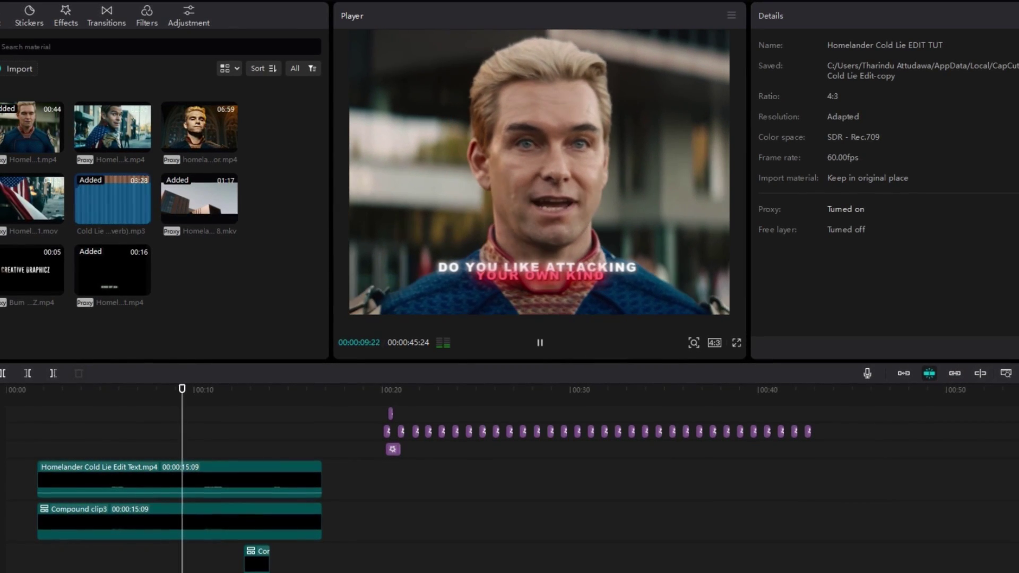